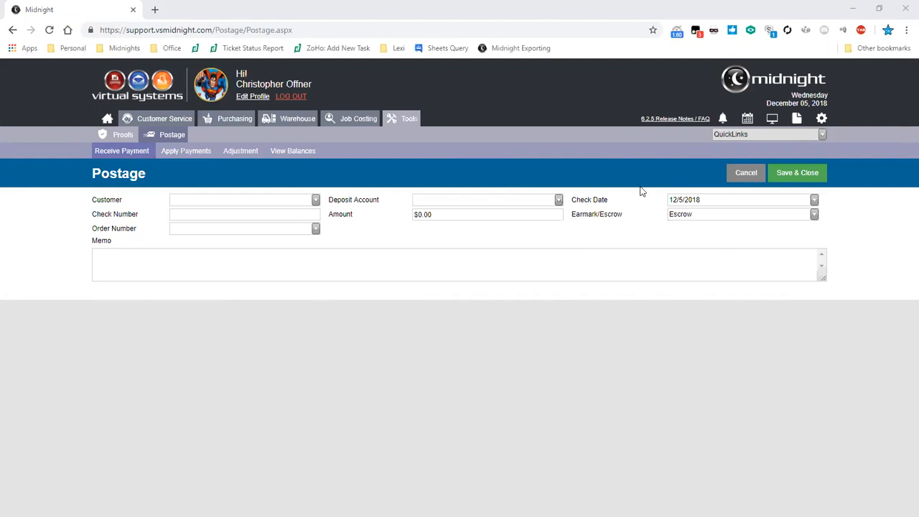
- Open the Postage Account list under Accounting in the system's list maintenance
click(822, 119)
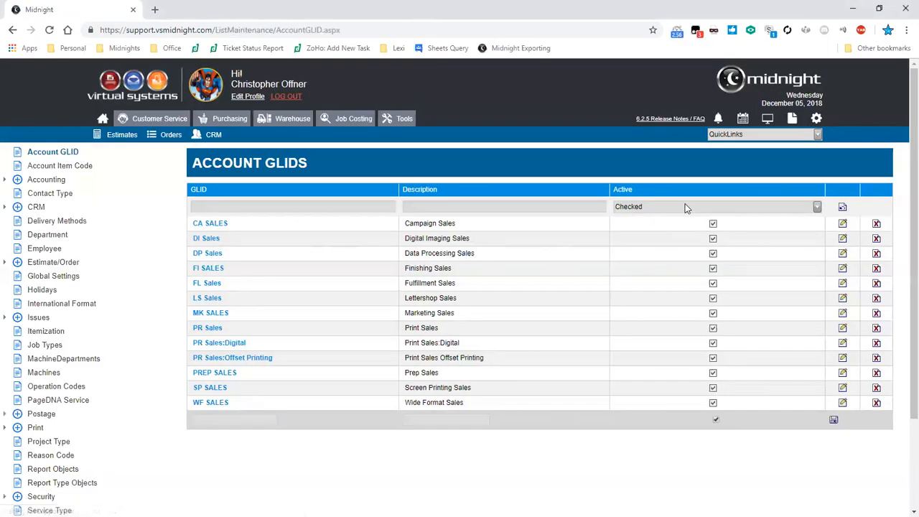
click(47, 181)
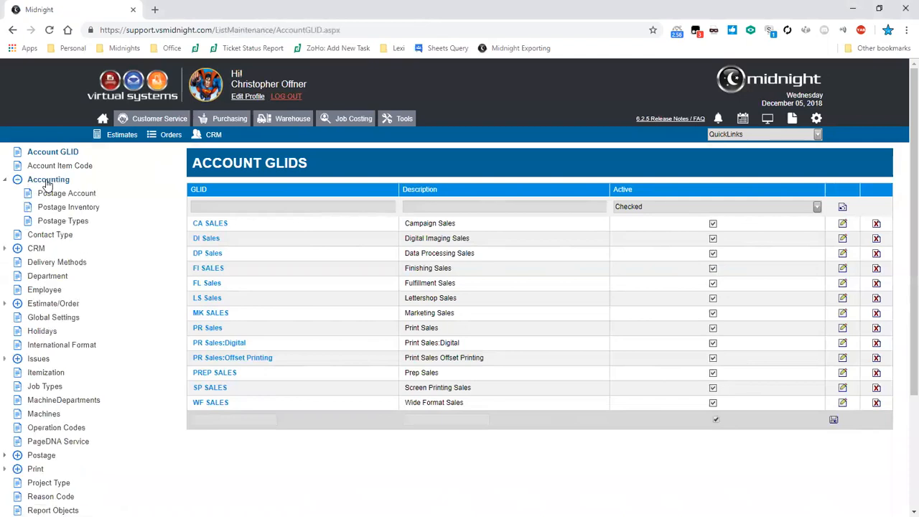
click(84, 196)
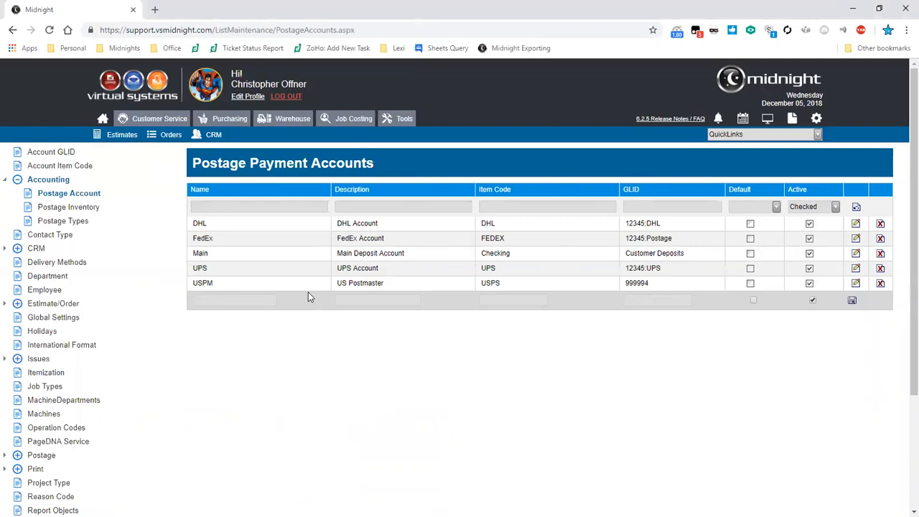
- Go through the blank new-account row's fields in the postage payment accounts without entering anything
click(332, 311)
click(333, 309)
key(Tab)
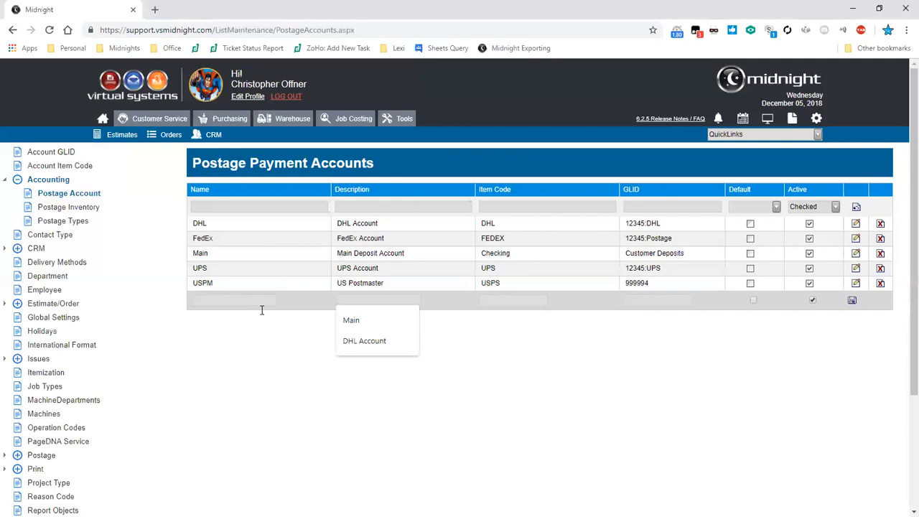
key(Tab)
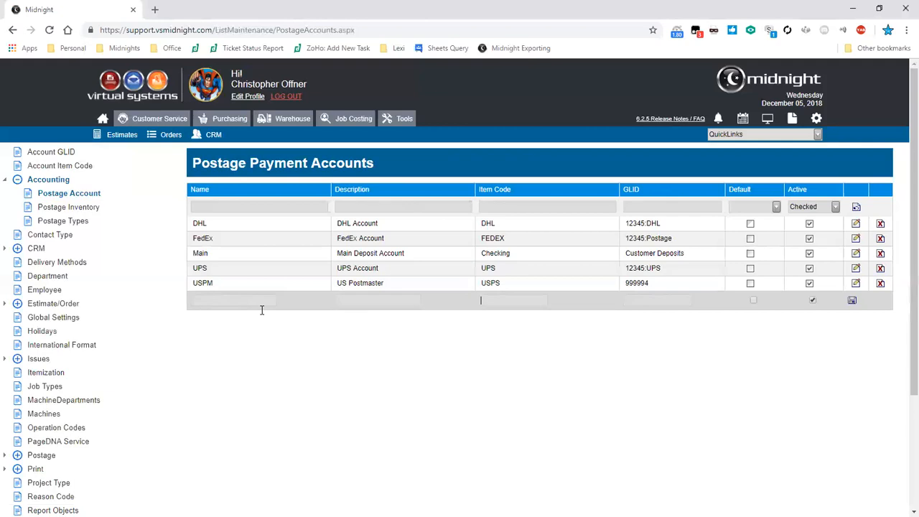
click(633, 299)
click(703, 298)
- Try to change the UPS postage account's GLID to 1234:UPS and deactivate it, and cancel the edit
click(856, 268)
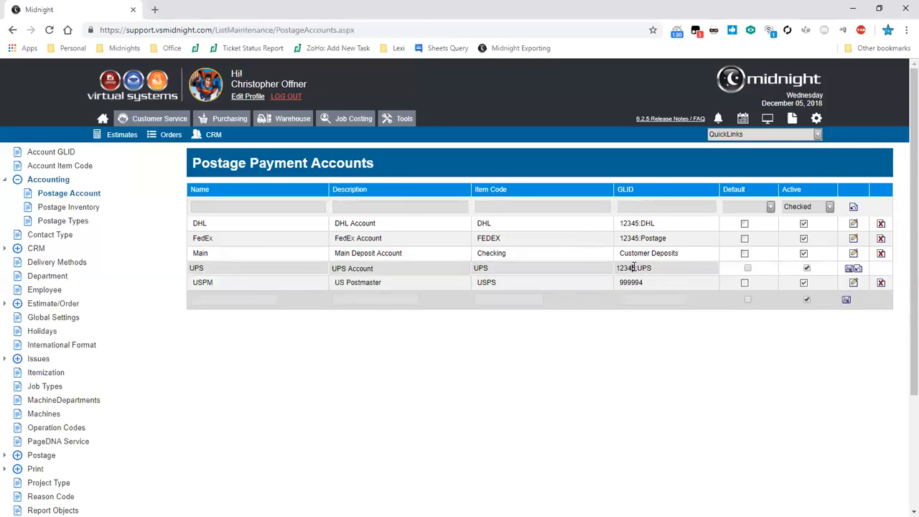
key(Delete)
click(807, 268)
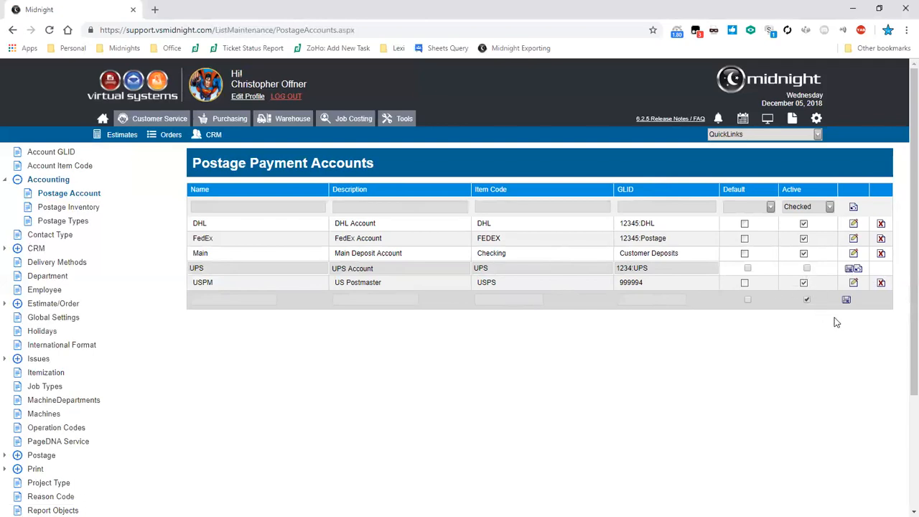
click(859, 270)
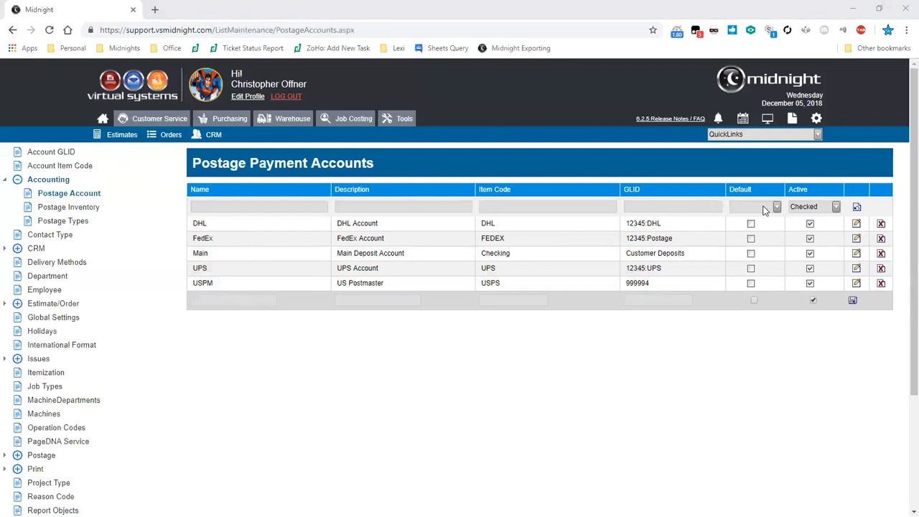
- Filter the postage payment accounts to inactive ones for review, and restore the filter to active accounts
click(836, 207)
click(817, 234)
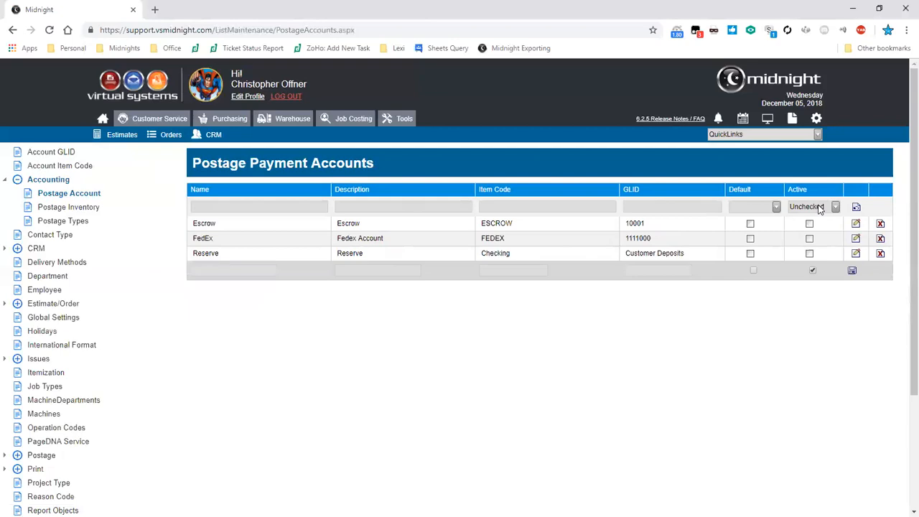
click(819, 208)
click(804, 224)
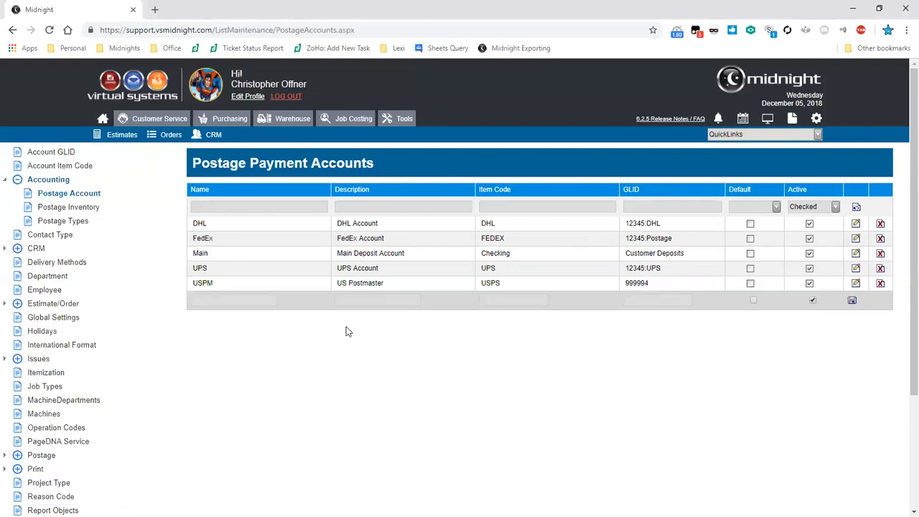
- Review the Postage Types list, opening the Earmarked type's item code and GLID for editing and cancelling without changes
click(79, 225)
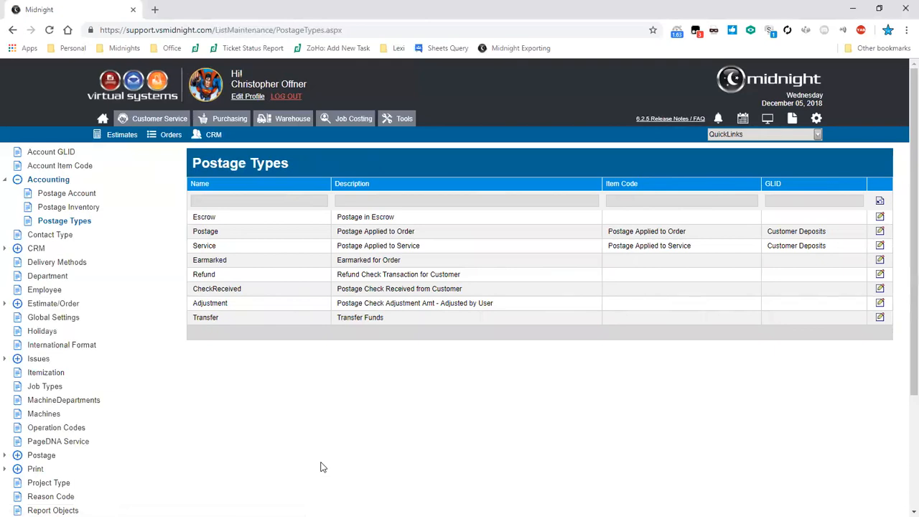
click(879, 260)
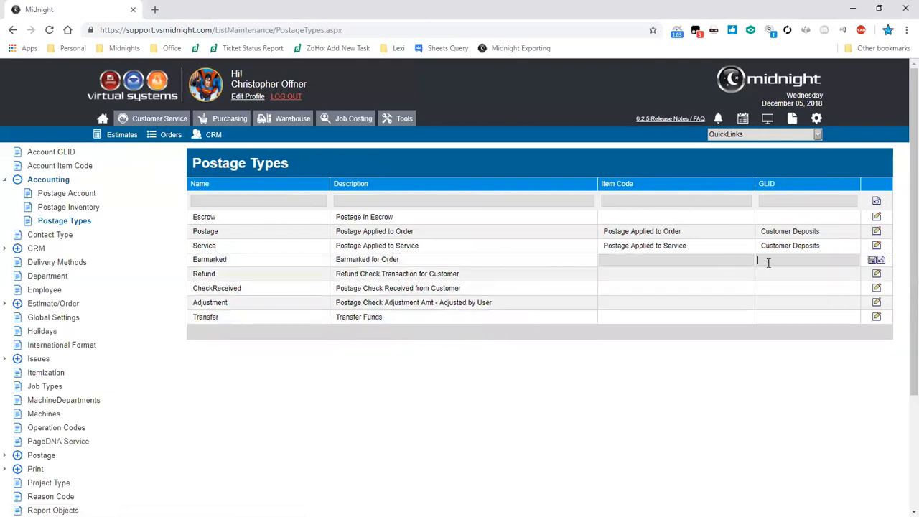
double_click(196, 260)
double_click(197, 217)
drag(243, 314, 192, 317)
click(204, 318)
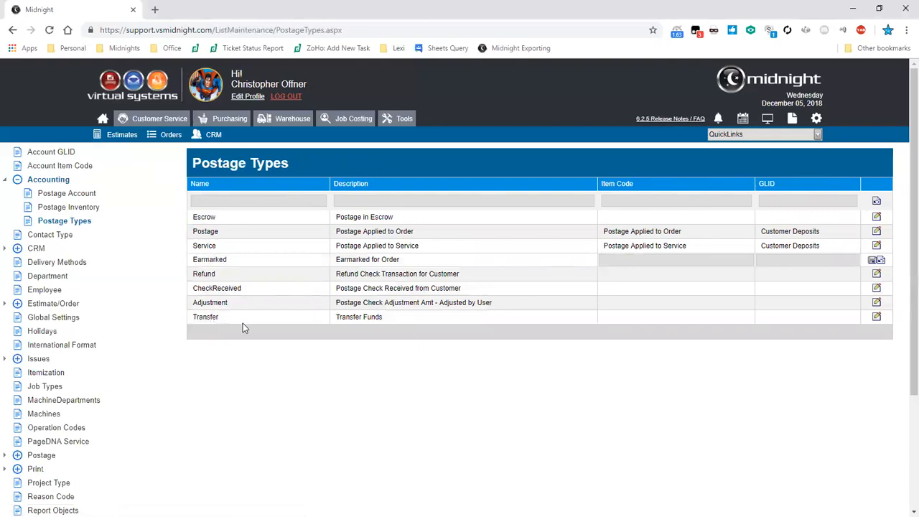
click(878, 263)
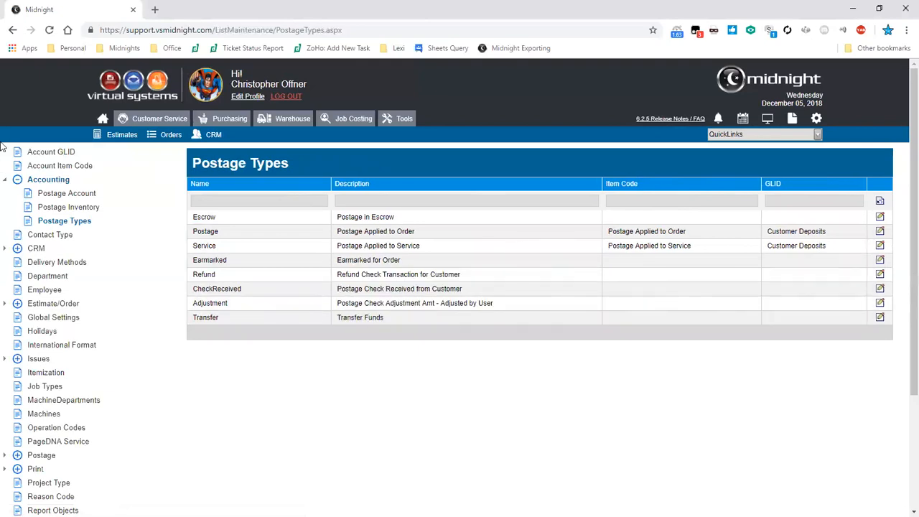
- Collapse the Accounting lists, open Postage Affix under Postage for review, and dismiss the incoming call window
click(9, 180)
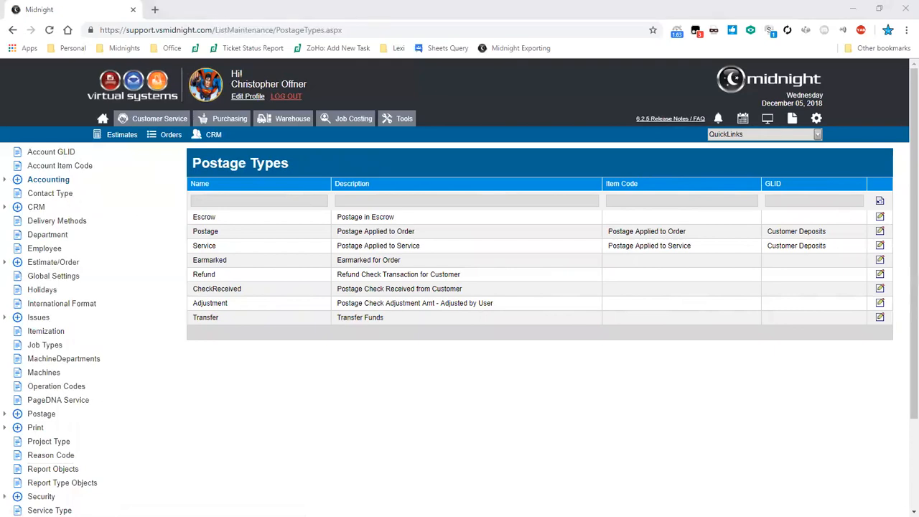
scroll(5, 366, down, 2)
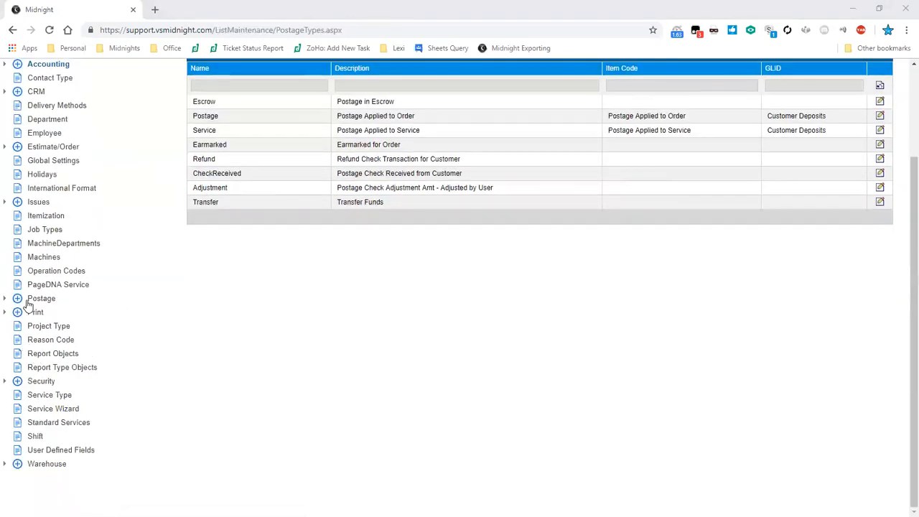
click(7, 300)
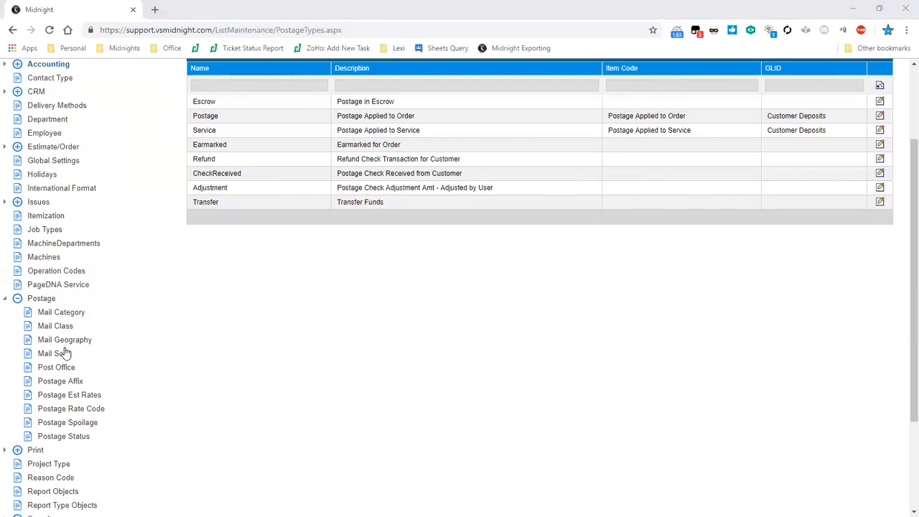
click(77, 384)
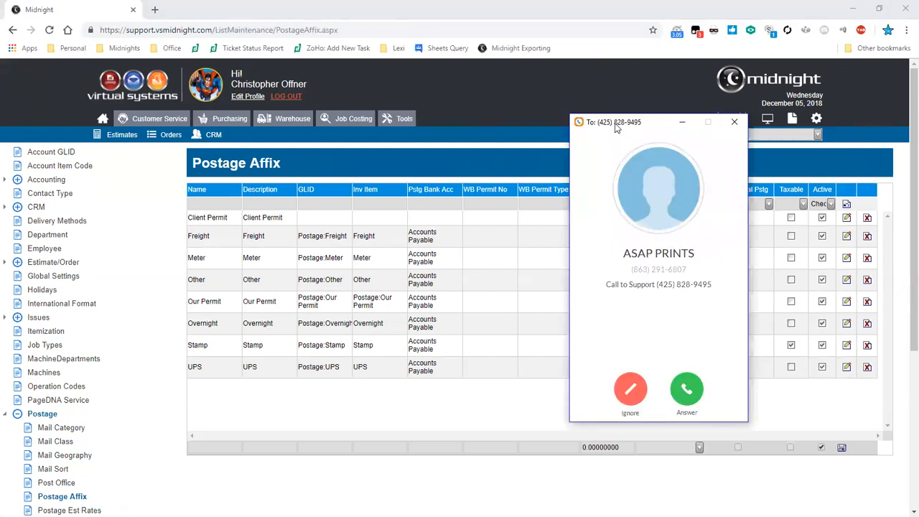
click(734, 123)
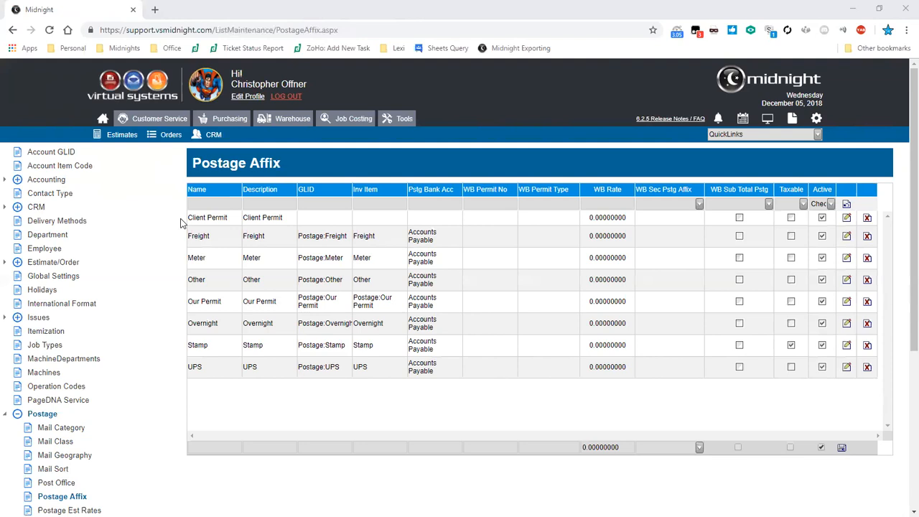
- Open the Postage Est Rates list and examine its rate descriptions and postage rates from beginning to end
scroll(180, 223, down, 3)
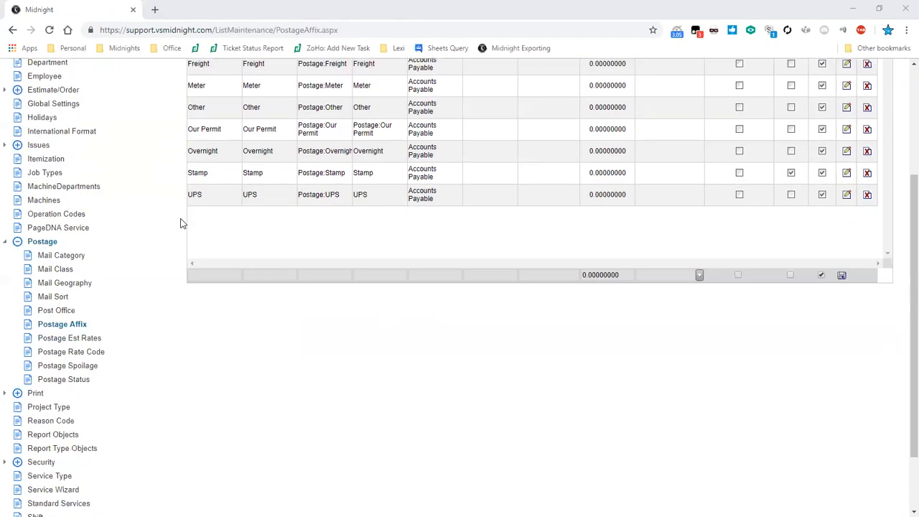
click(96, 340)
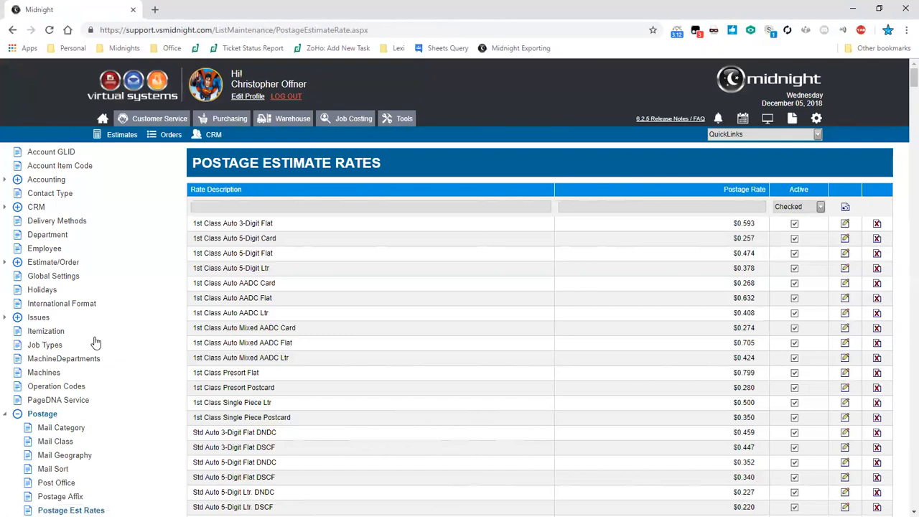
scroll(128, 313, down, 5)
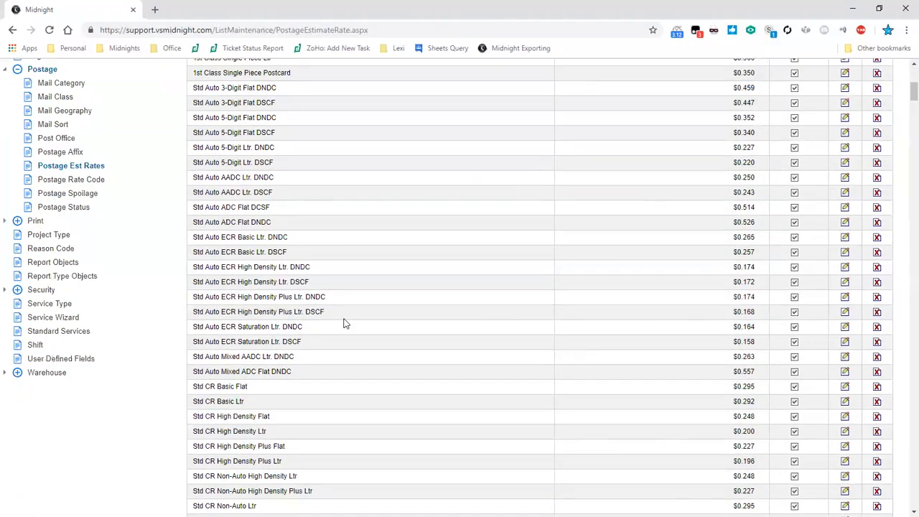
scroll(344, 323, up, 2)
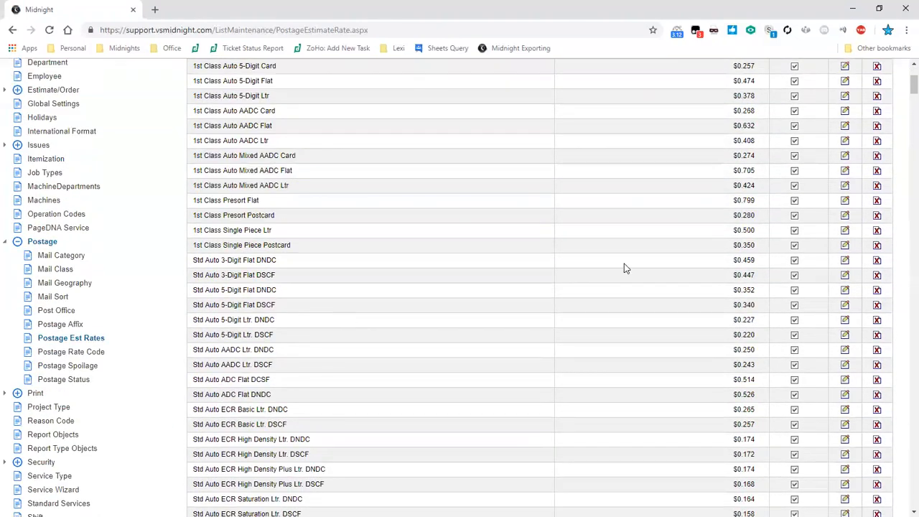
scroll(673, 207, up, 2)
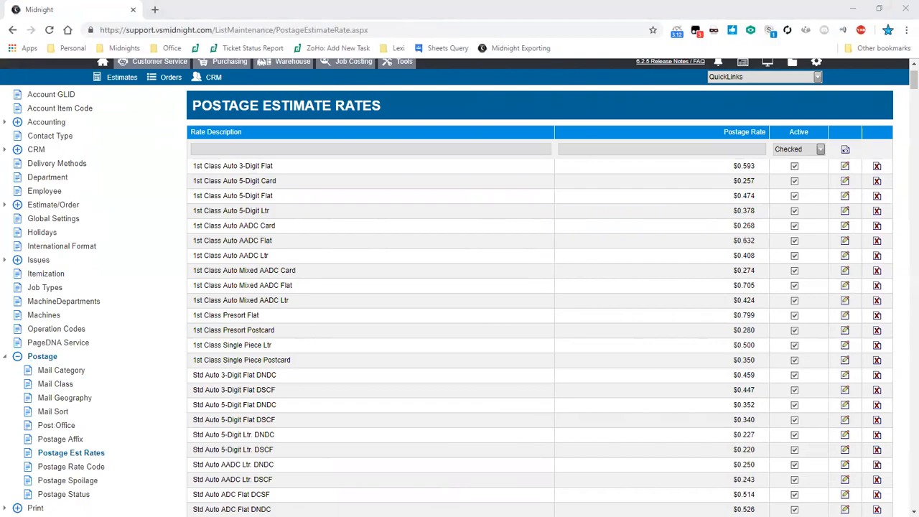
drag(913, 81, 913, 498)
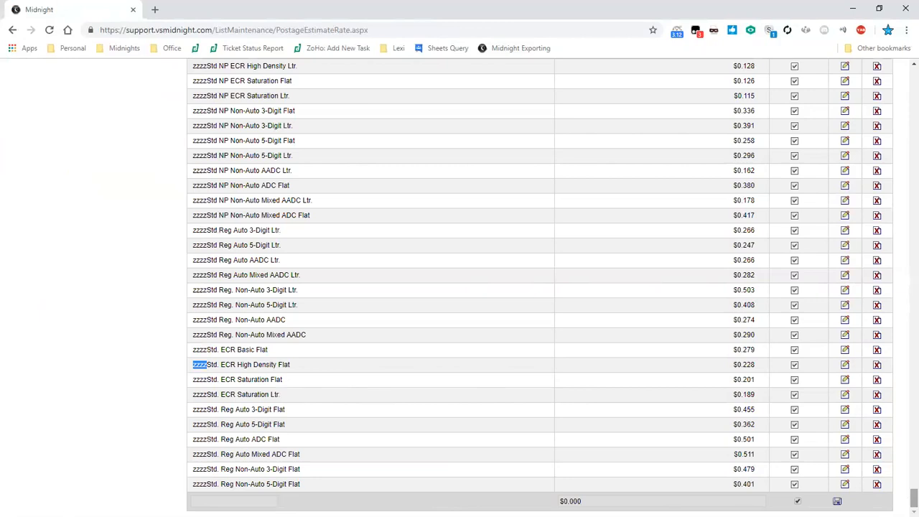
scroll(538, 287, up, 10)
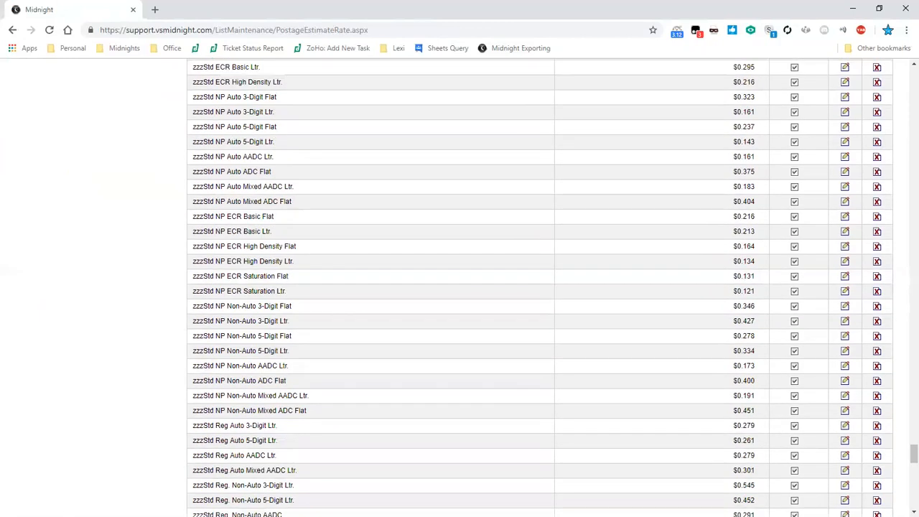
scroll(624, 344, up, 5)
scroll(900, 324, up, 15)
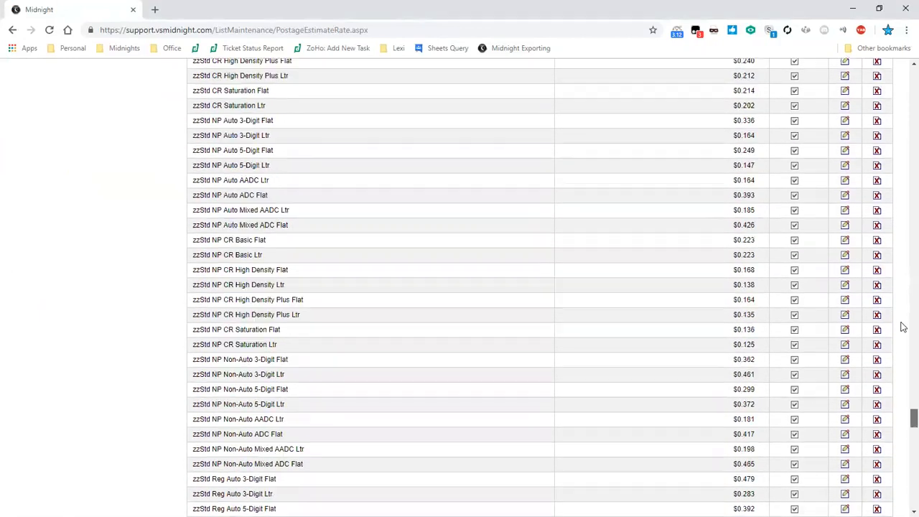
drag(904, 98, 906, 72)
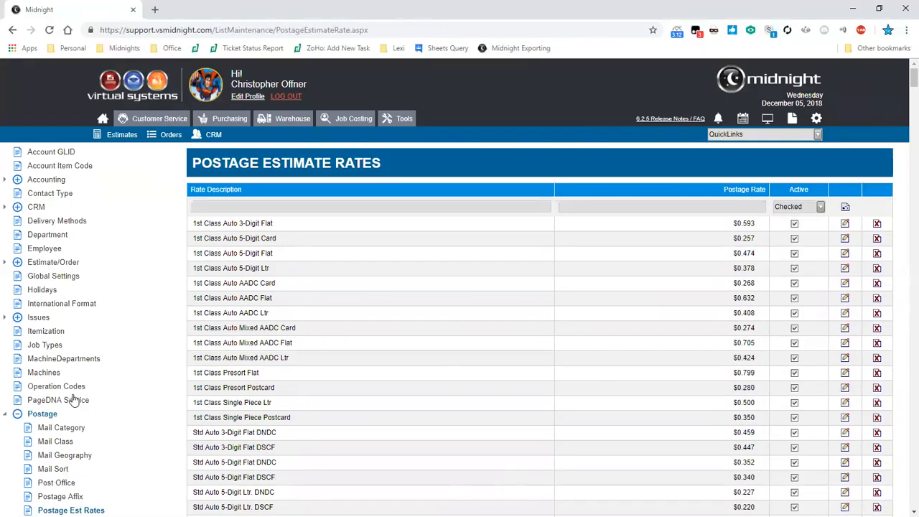
- View the Postage Spoilage list, followed by the Postage Status list
scroll(74, 404, down, 1)
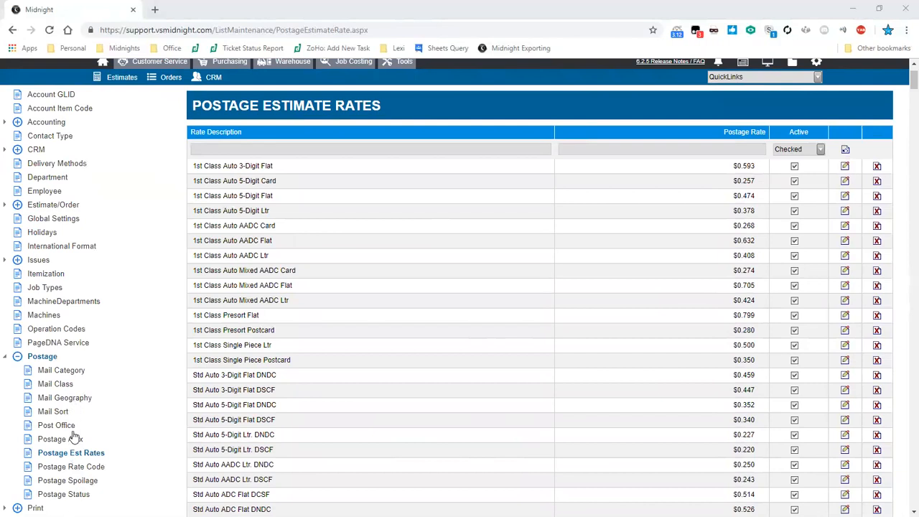
click(77, 482)
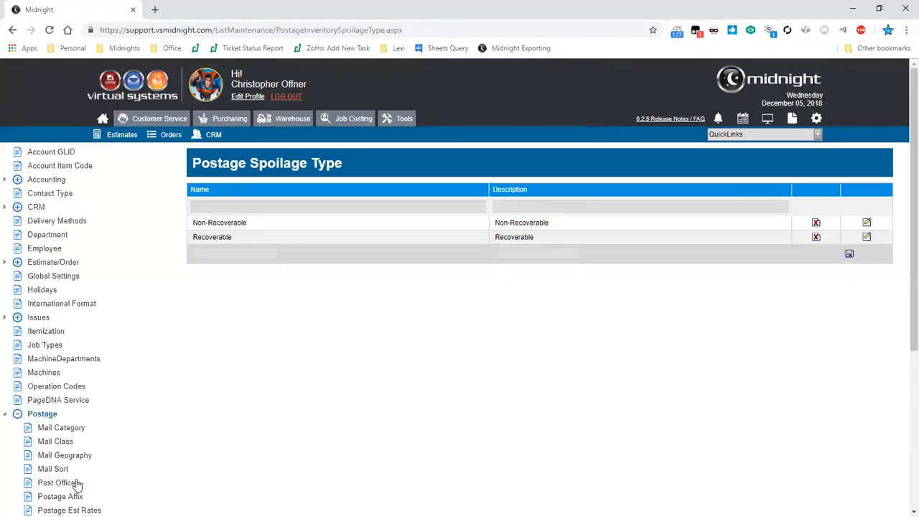
scroll(79, 466, down, 2)
click(83, 437)
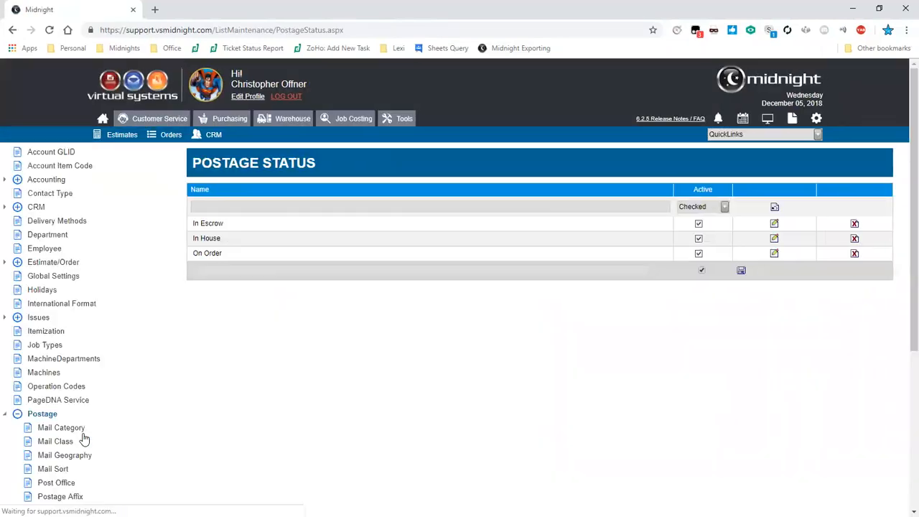
- Open the Post Office list and review its post office locations
scroll(83, 439, down, 1)
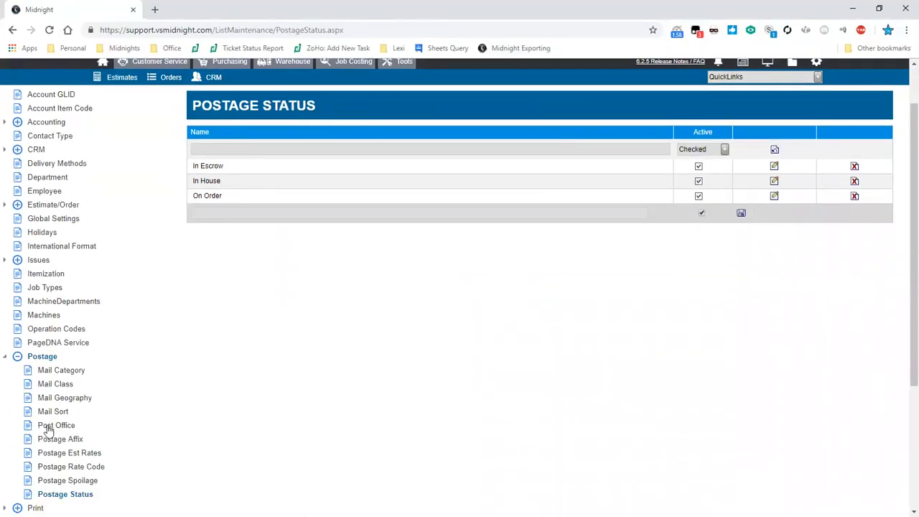
click(49, 428)
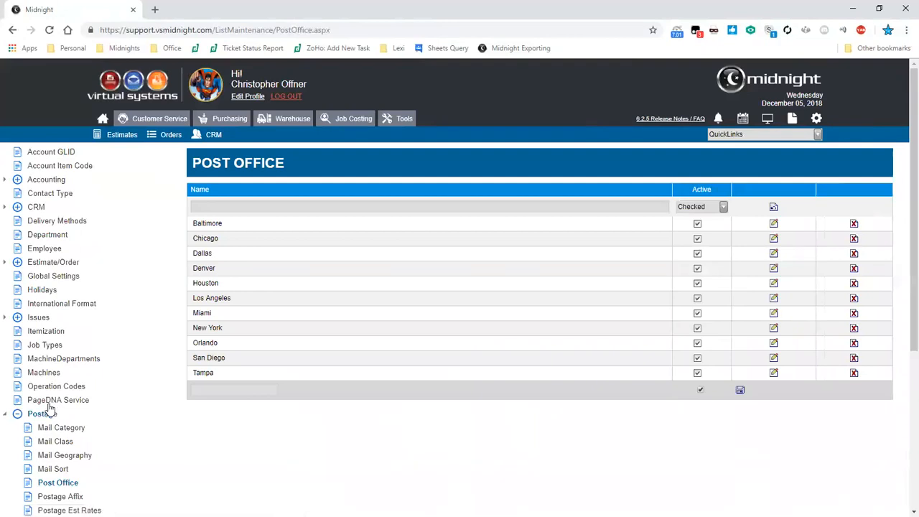
scroll(52, 409, down, 2)
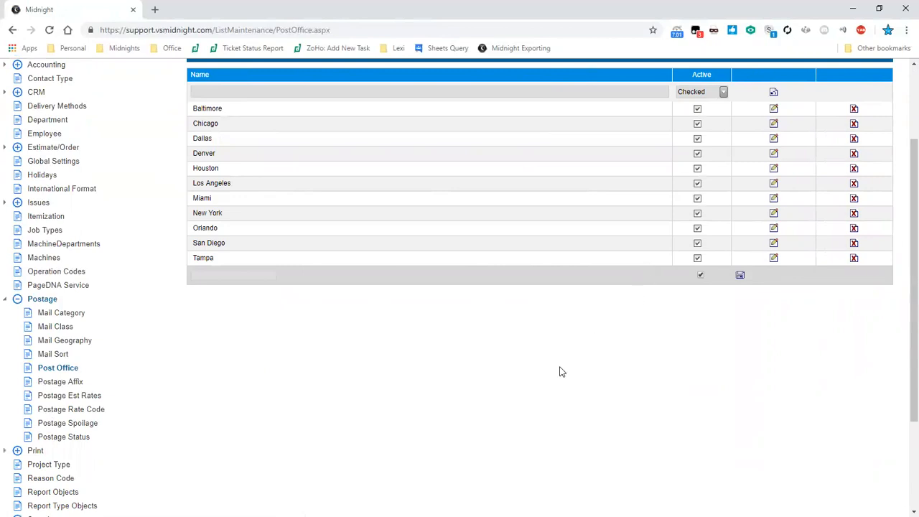
scroll(560, 371, up, 3)
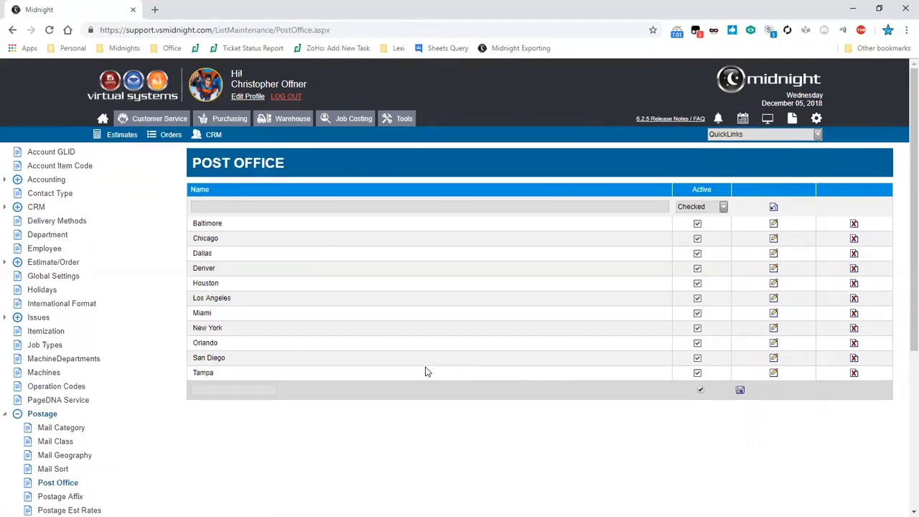
- Open the Elite order from the orders list, passing through the estimates list, and show its Postage section
click(120, 138)
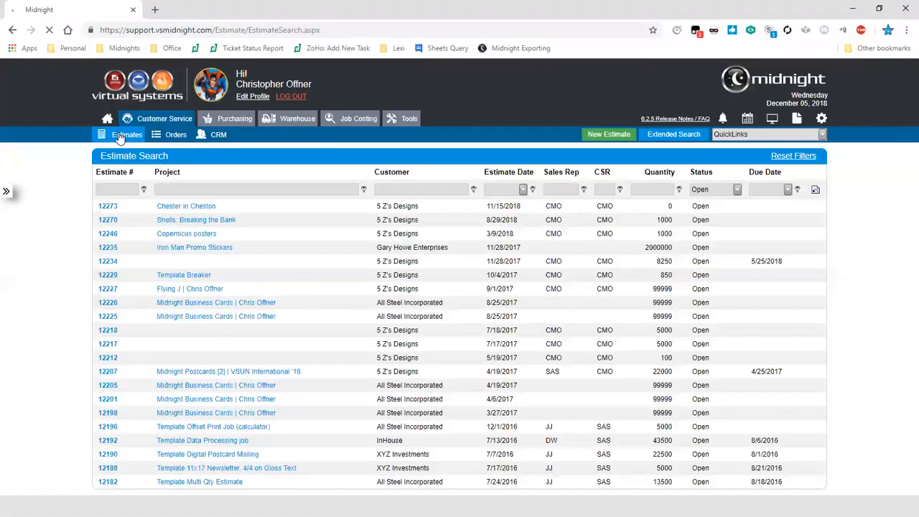
click(162, 138)
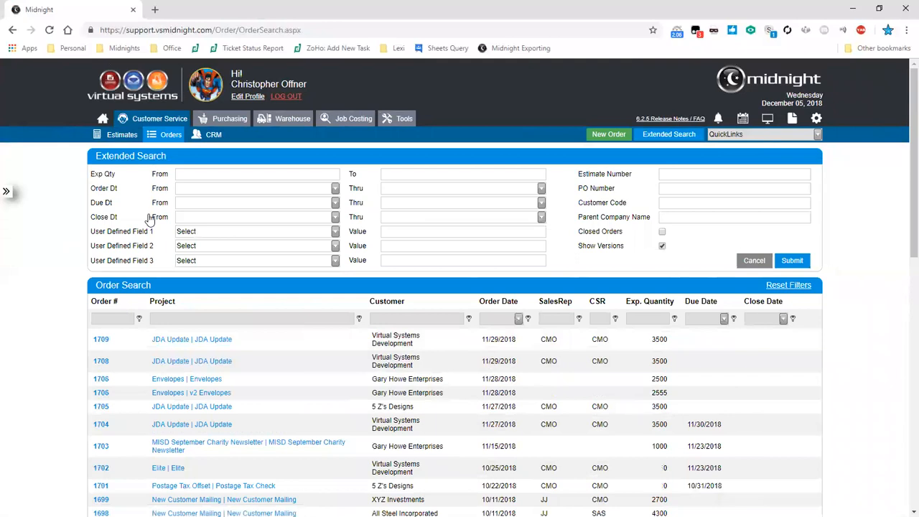
scroll(193, 251, down, 2)
click(174, 354)
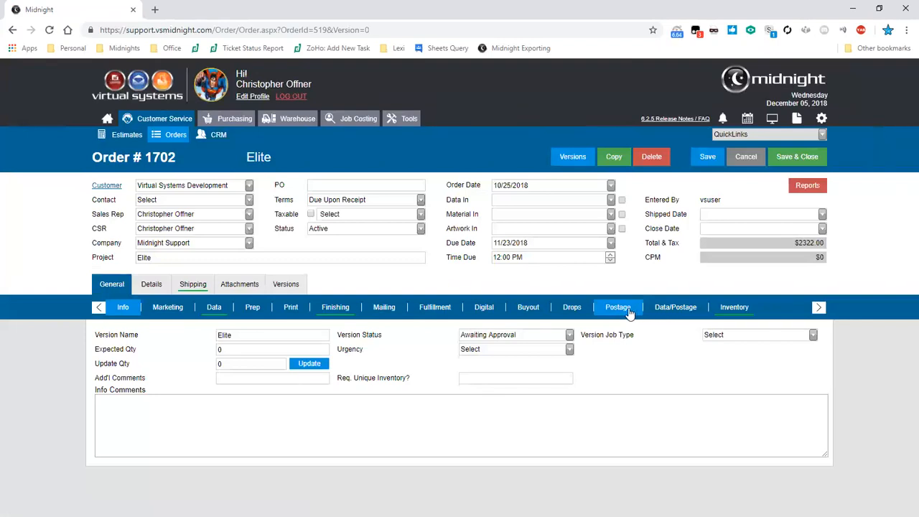
click(629, 314)
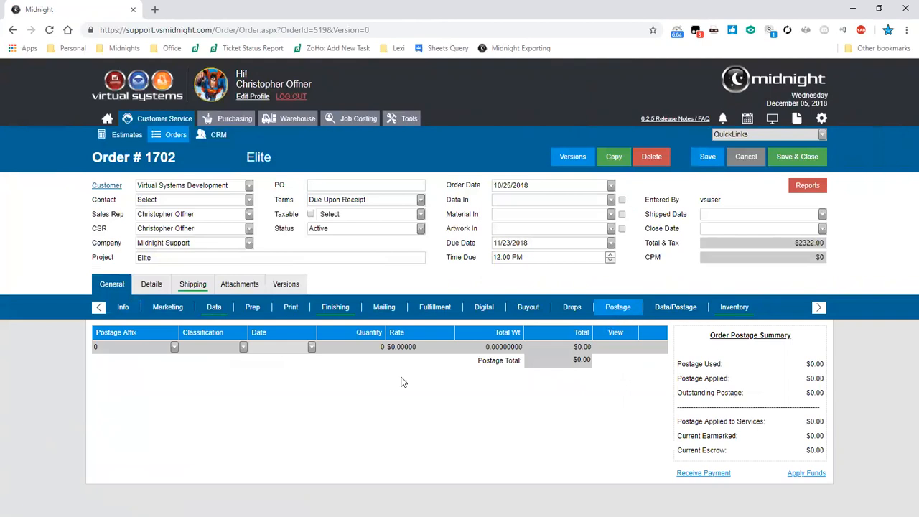
- Add a Freight postage line to the Elite order with quantity 123 and rate $0.124
click(173, 350)
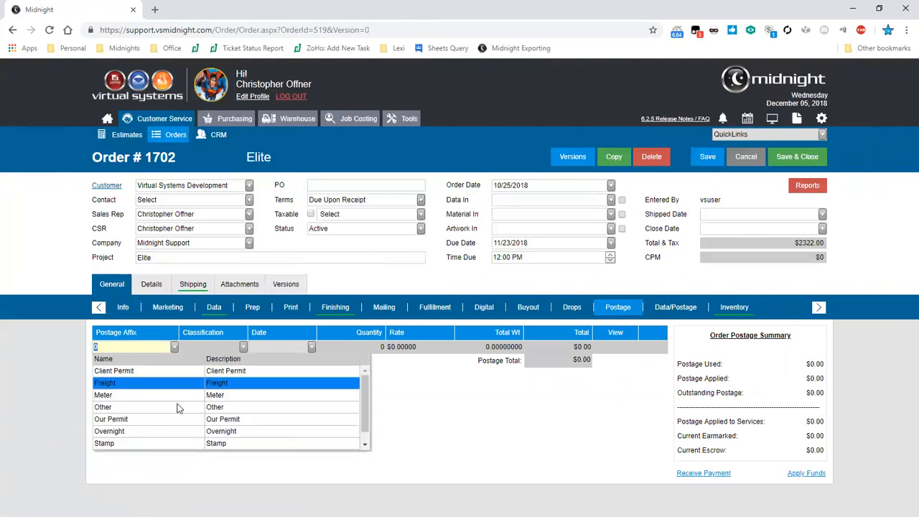
click(175, 383)
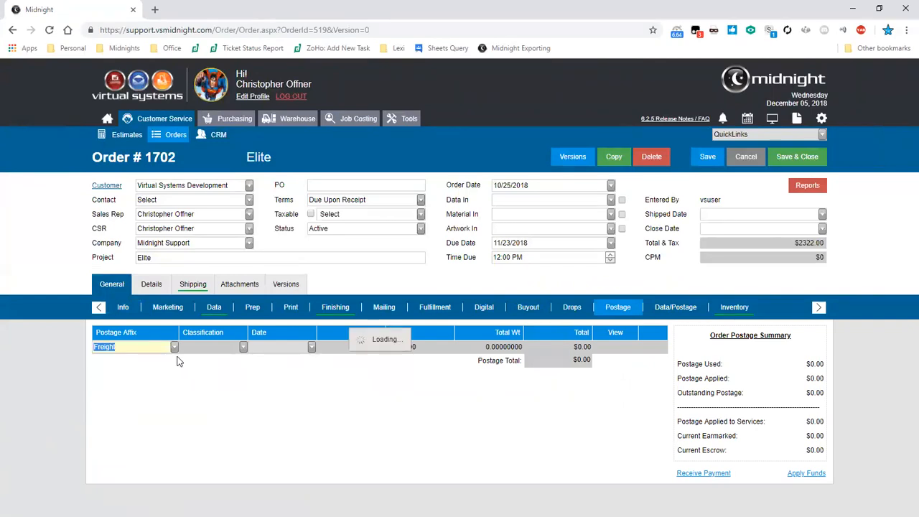
click(341, 352)
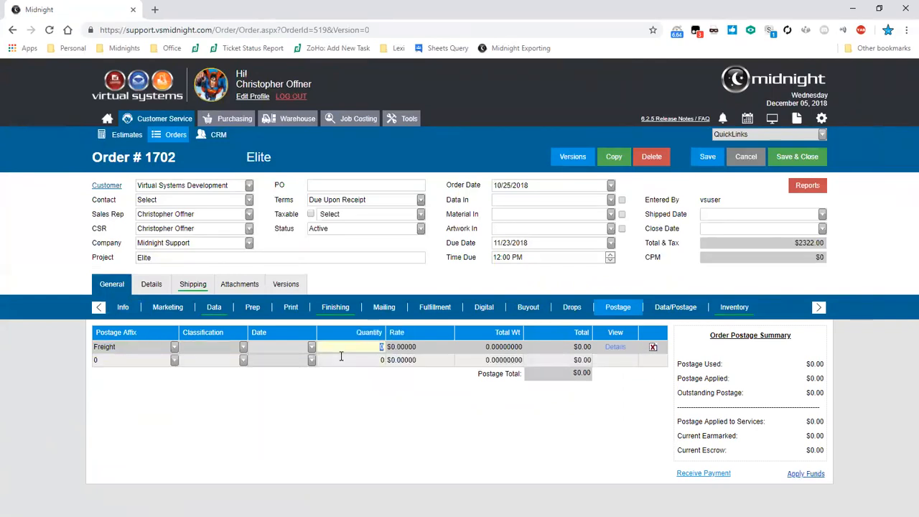
text(123)
key(Tab)
text(124)
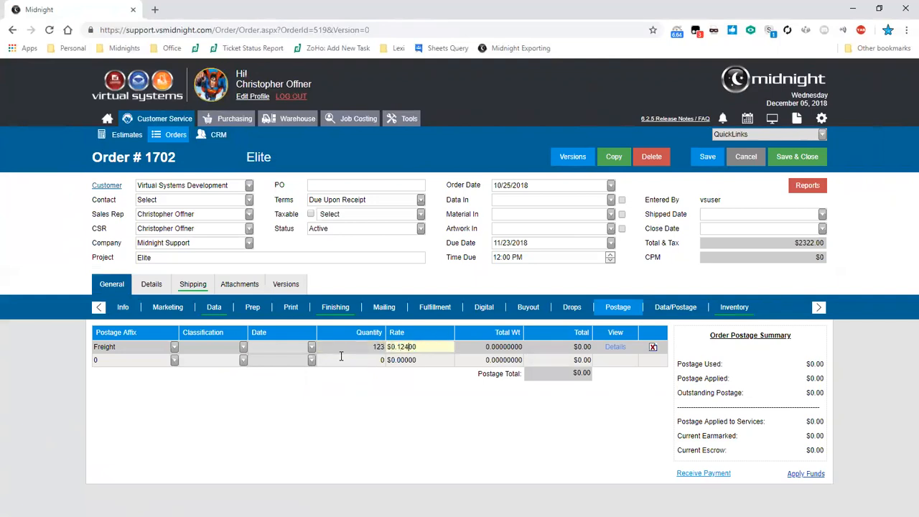
- Add a Client Permit postage line with quantity 32 and rate $0.243
click(174, 360)
click(179, 382)
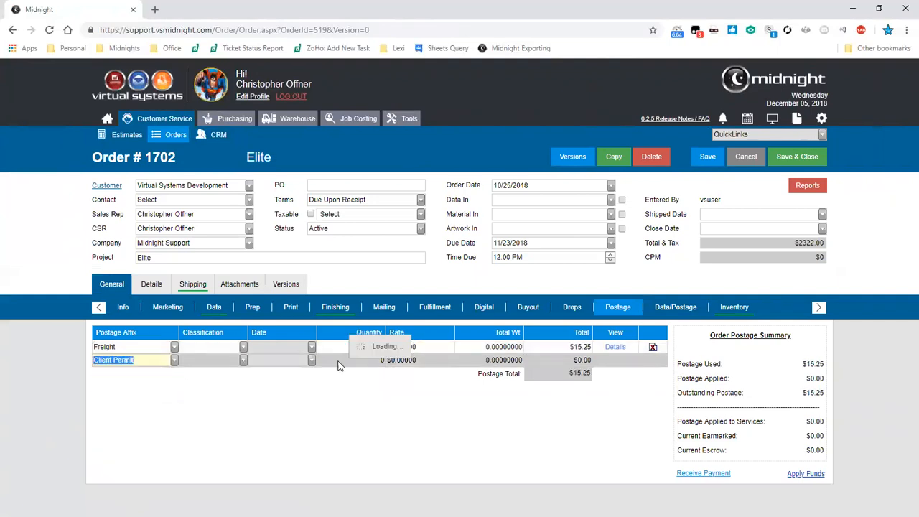
click(400, 360)
click(376, 362)
text(32)
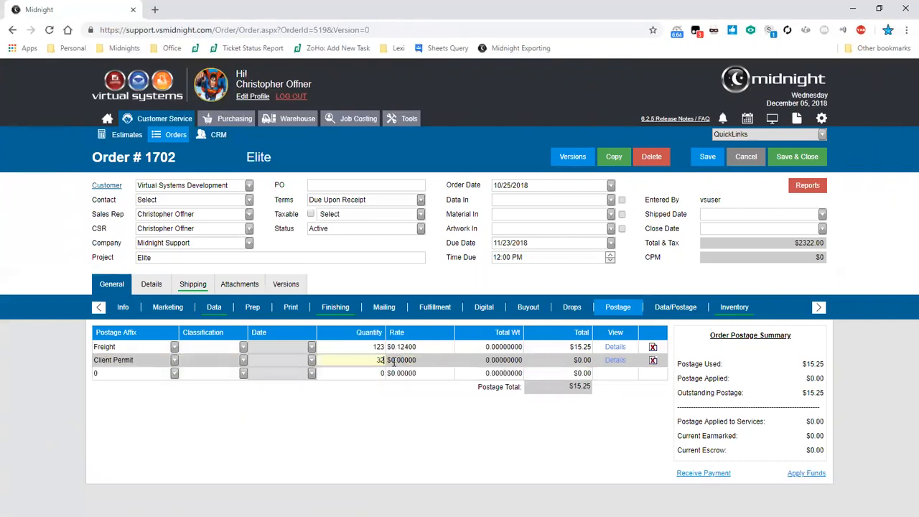
drag(397, 365, 408, 365)
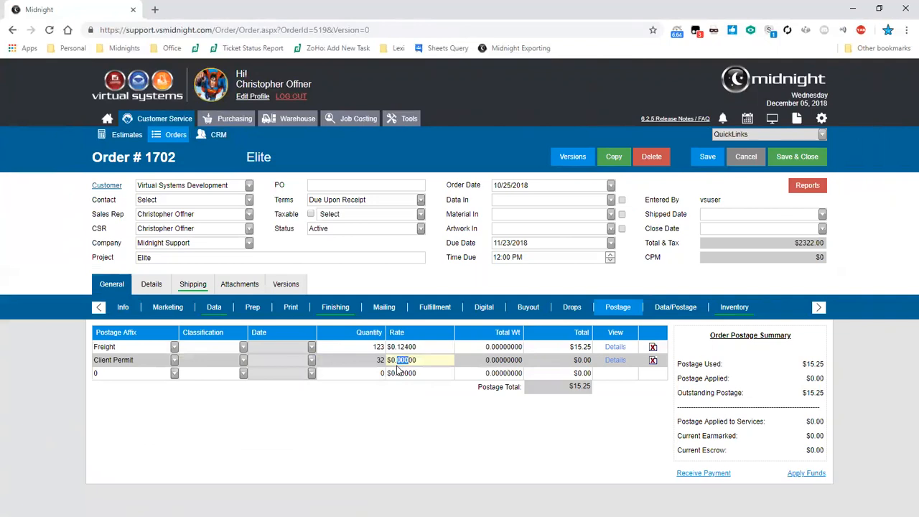
text(243)
click(412, 409)
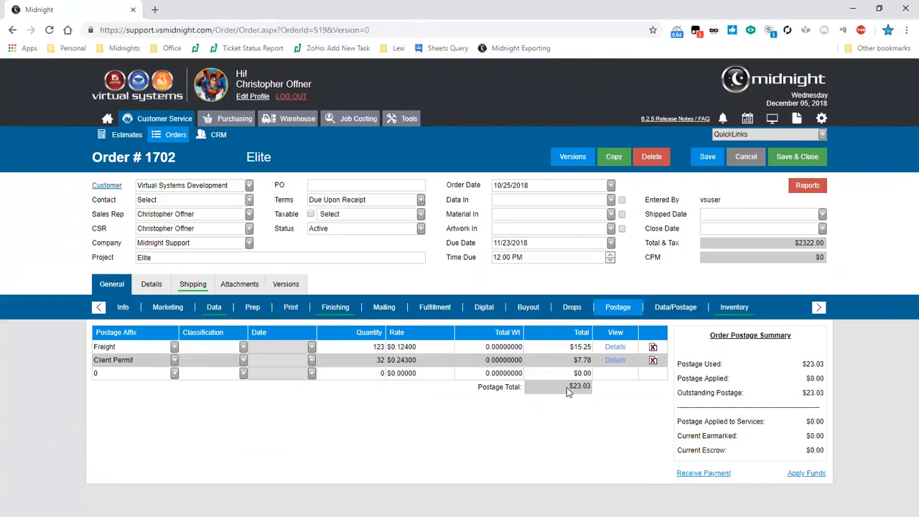
- Set the order's required postage amount to $130 in its Data/Postage section
click(678, 309)
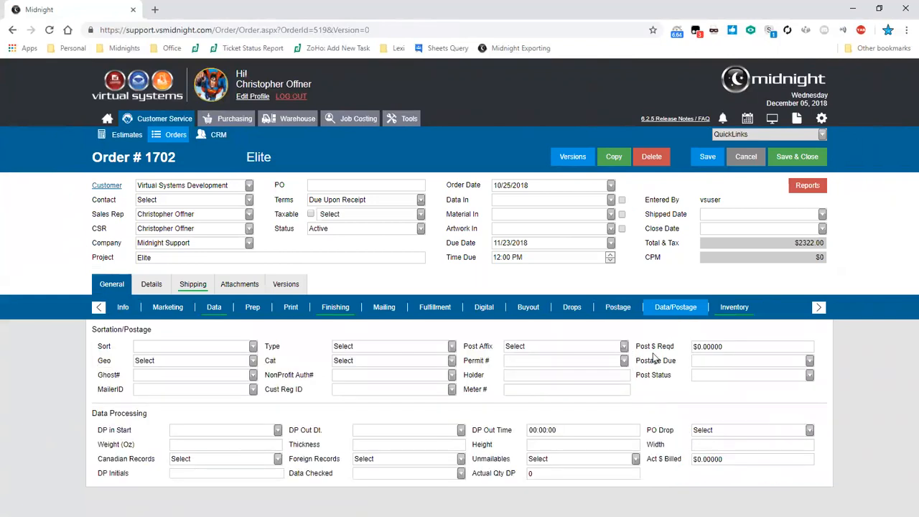
click(740, 347)
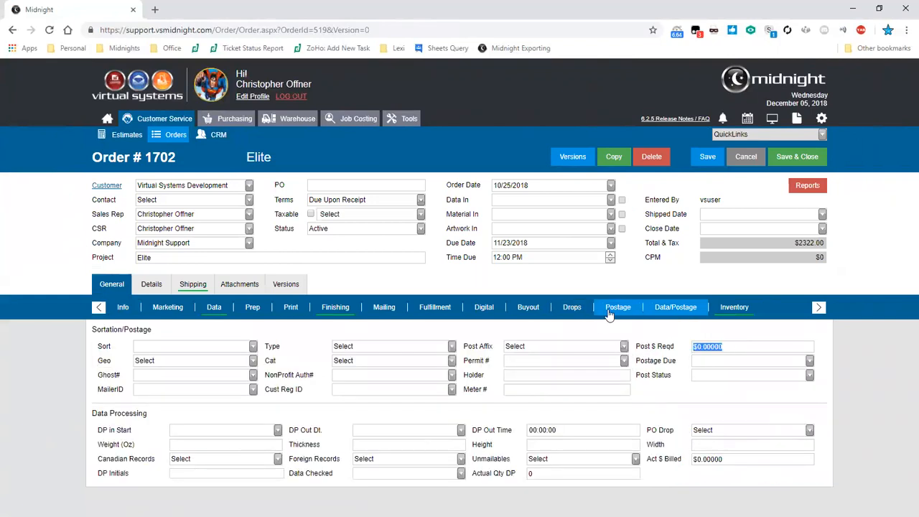
text(130)
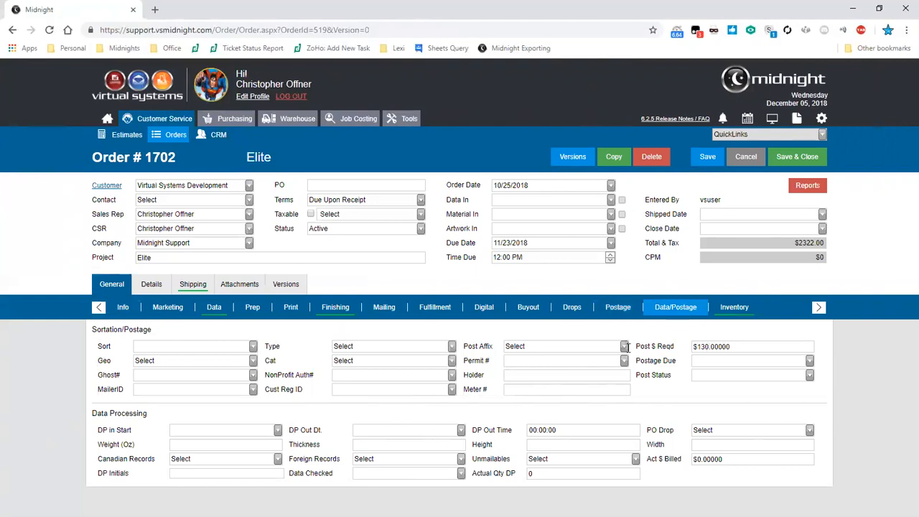
drag(761, 346, 657, 346)
click(677, 335)
- Preview the Postage Prepay Invoice (VS) report for the order and close the report window
click(795, 188)
scroll(791, 252, down, 1)
scroll(790, 251, down, 5)
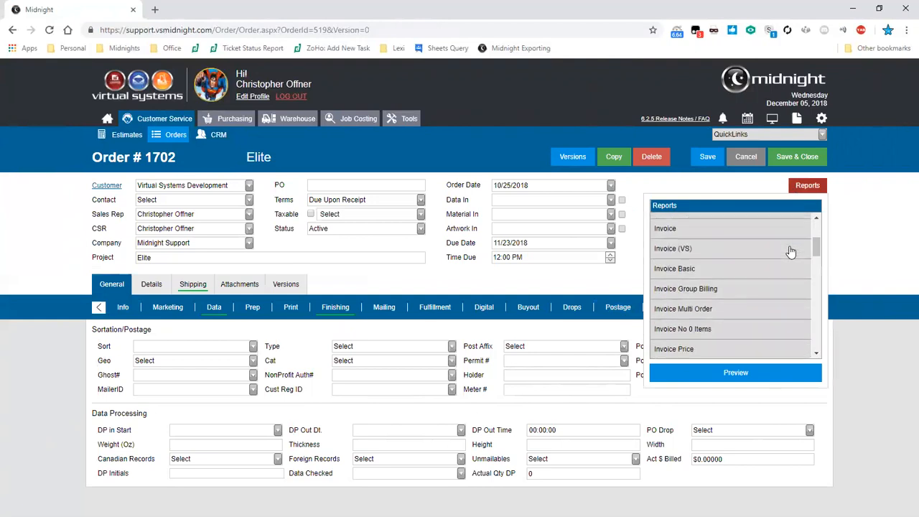
scroll(788, 251, down, 6)
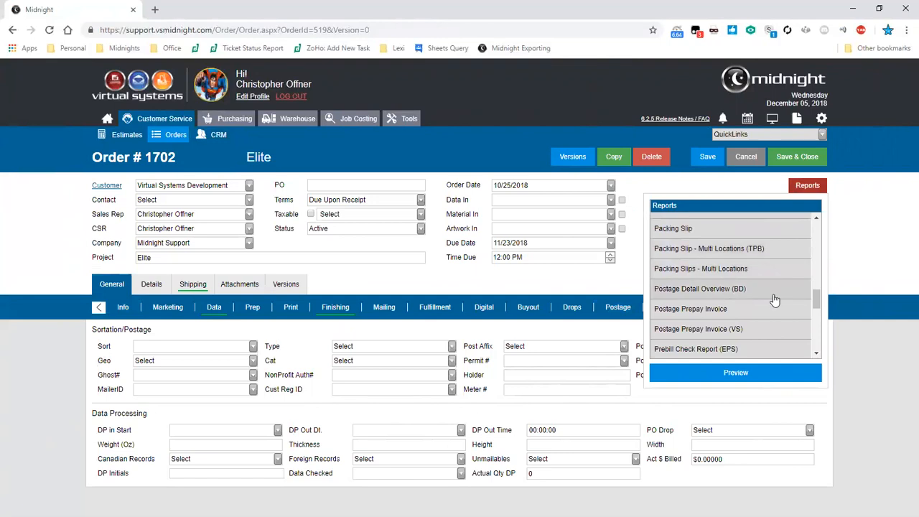
click(766, 329)
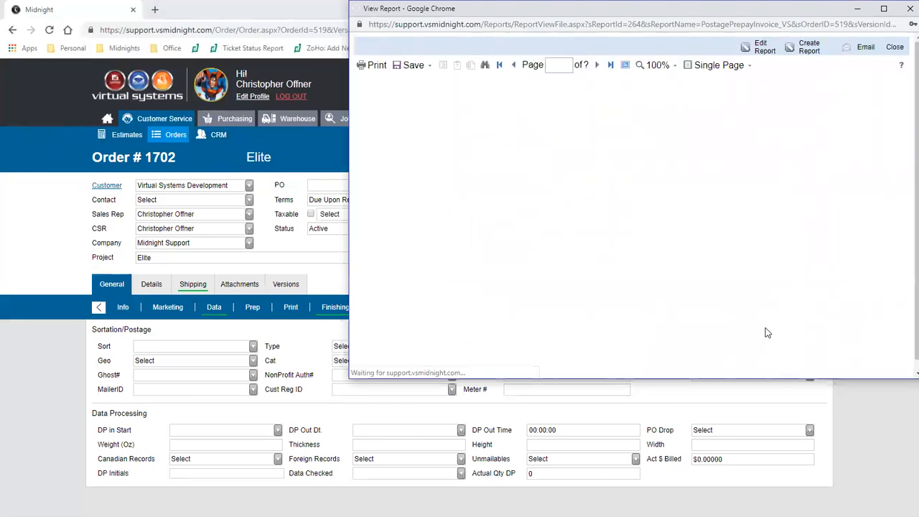
click(754, 228)
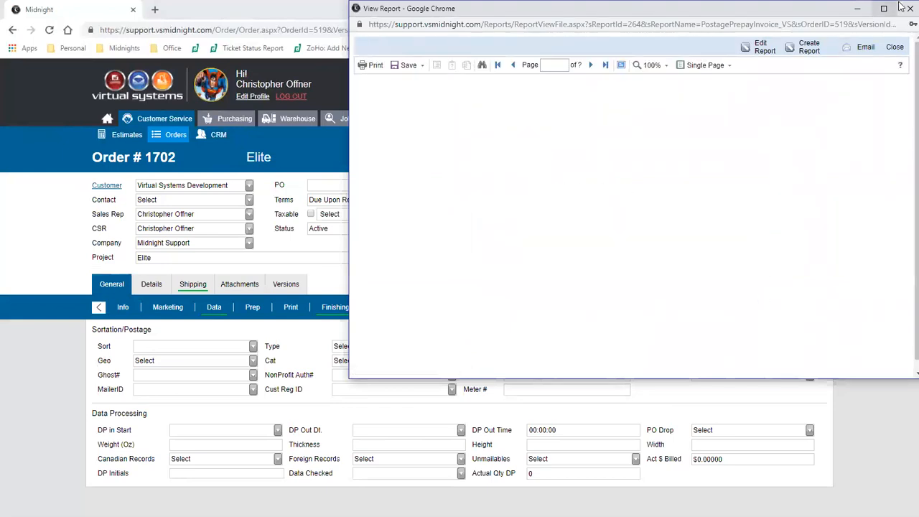
click(909, 8)
- Preview the Postage Prepay Invoice report and check its postage amount and expected quantity against the order
click(807, 185)
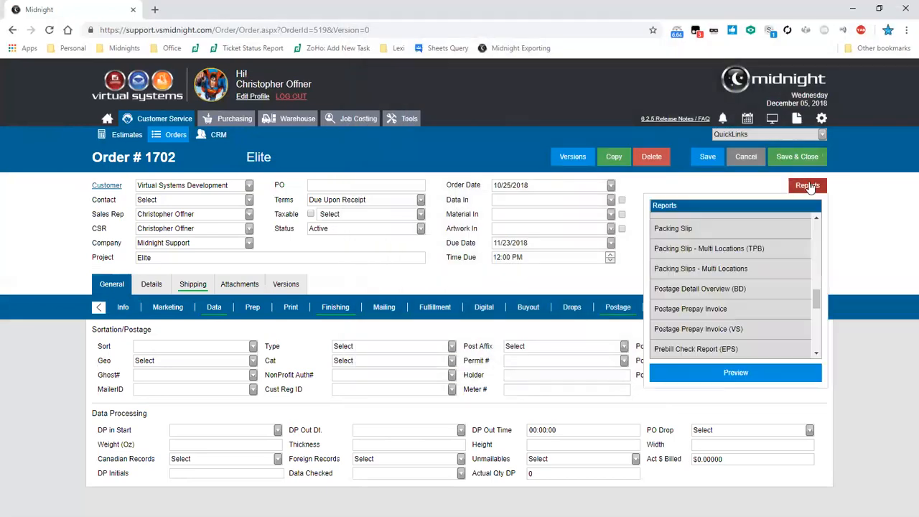
double_click(766, 308)
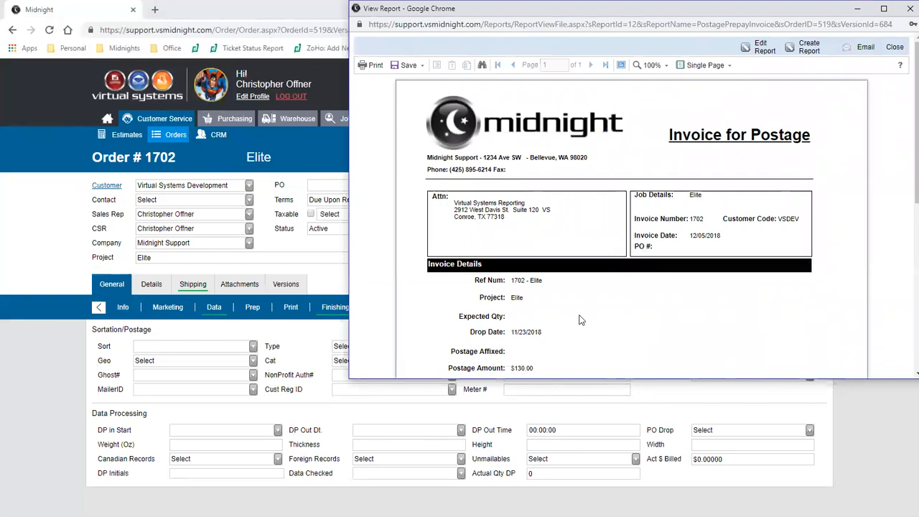
scroll(580, 319, down, 1)
double_click(580, 319)
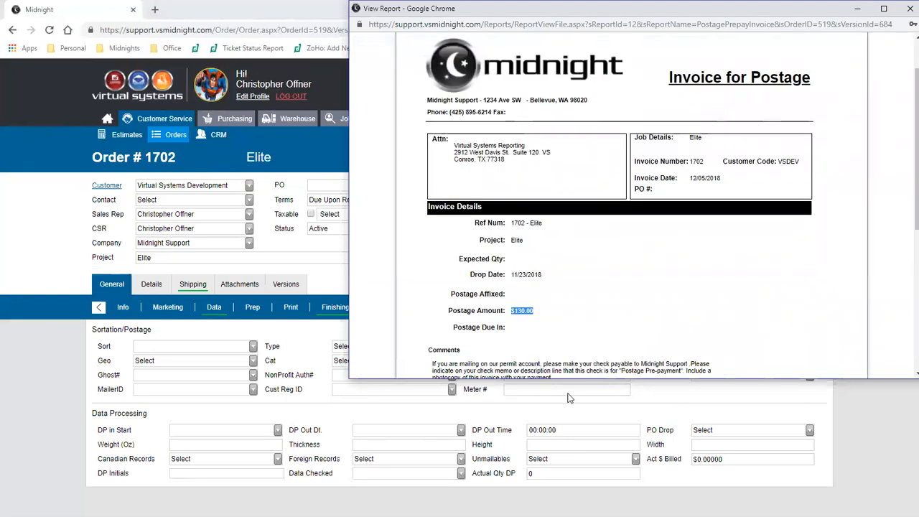
drag(560, 383, 570, 337)
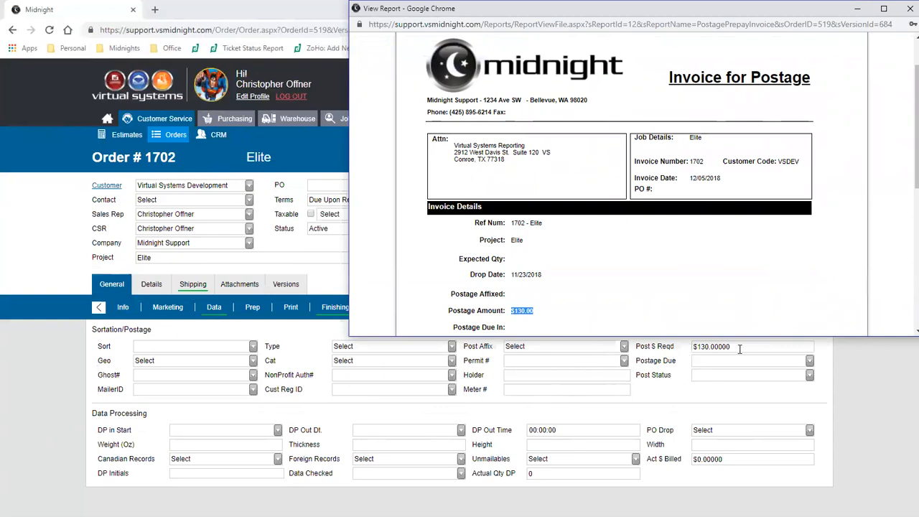
drag(506, 259, 457, 260)
- Check the expected quantity in the order's Info section and return to its Postage section
click(137, 309)
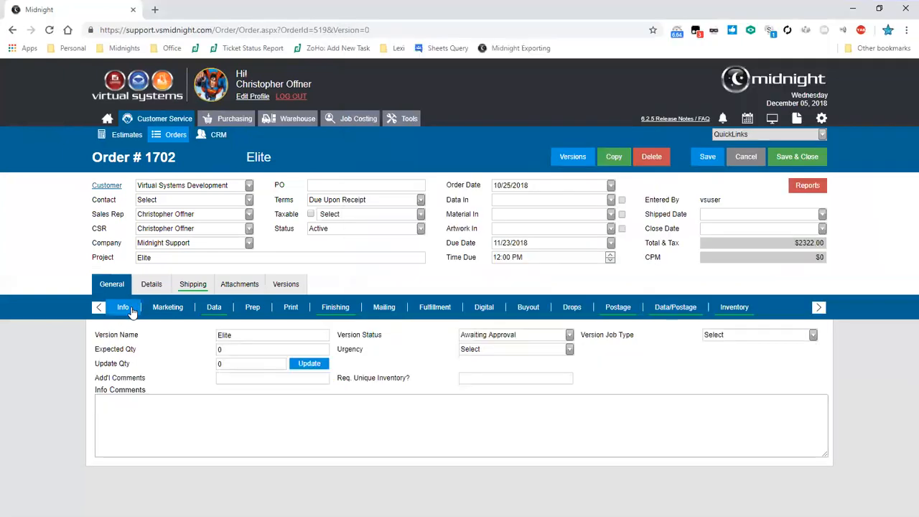
drag(240, 350, 201, 355)
click(749, 386)
click(614, 316)
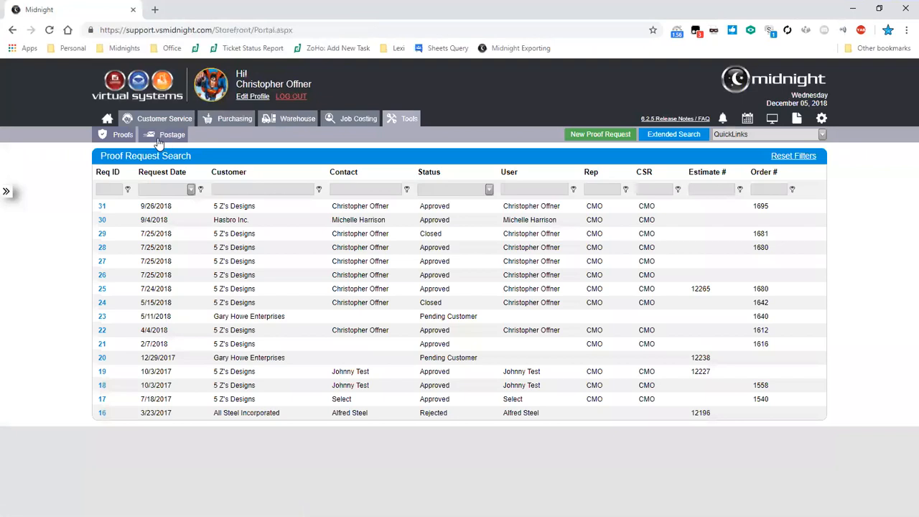
- Open the form for receiving postage payments and choose Hasbro Inc. as the customer
click(160, 139)
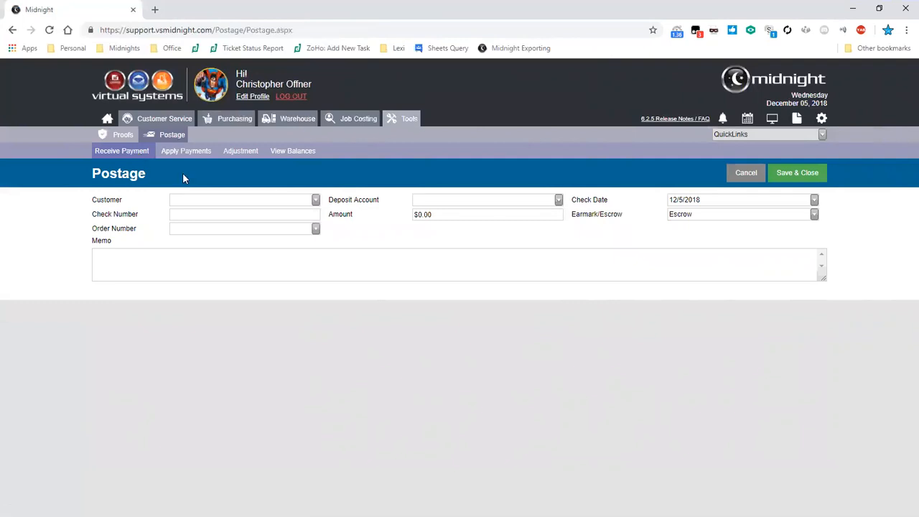
key(Tab)
scroll(288, 287, down, 2)
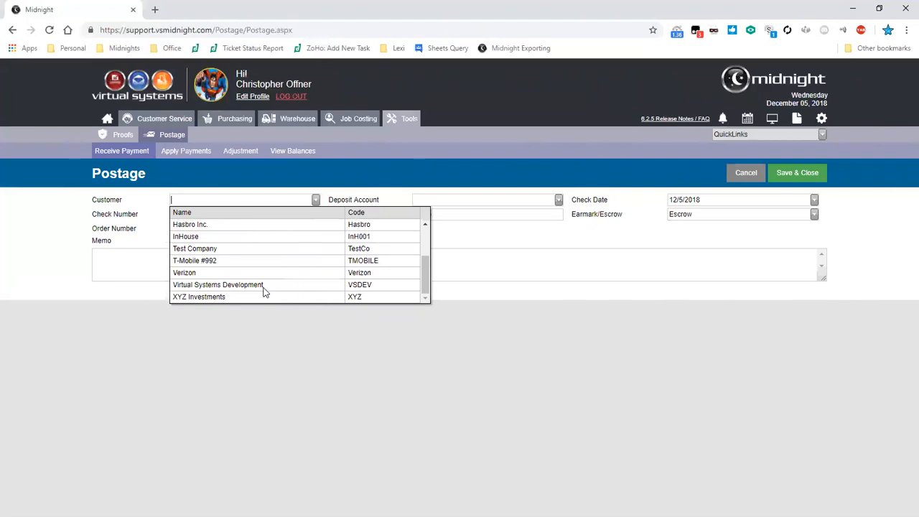
click(263, 286)
key(Tab)
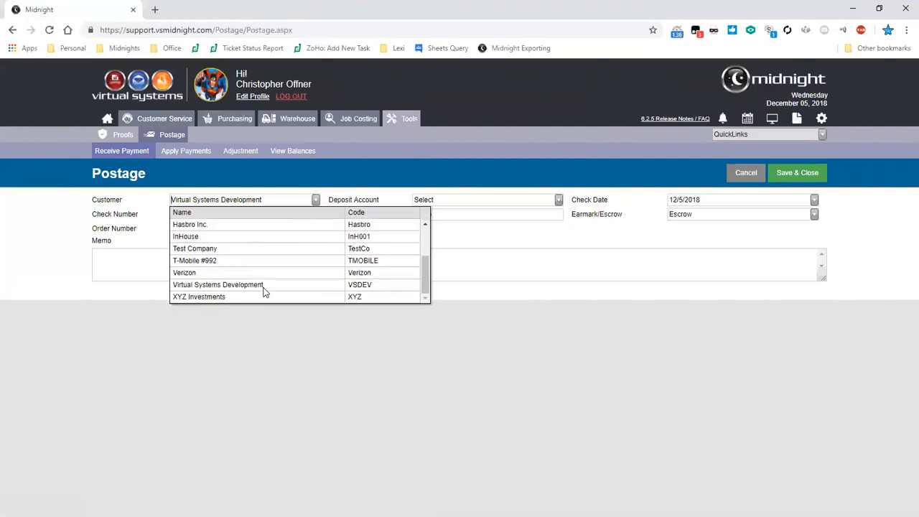
text(h)
key(Tab)
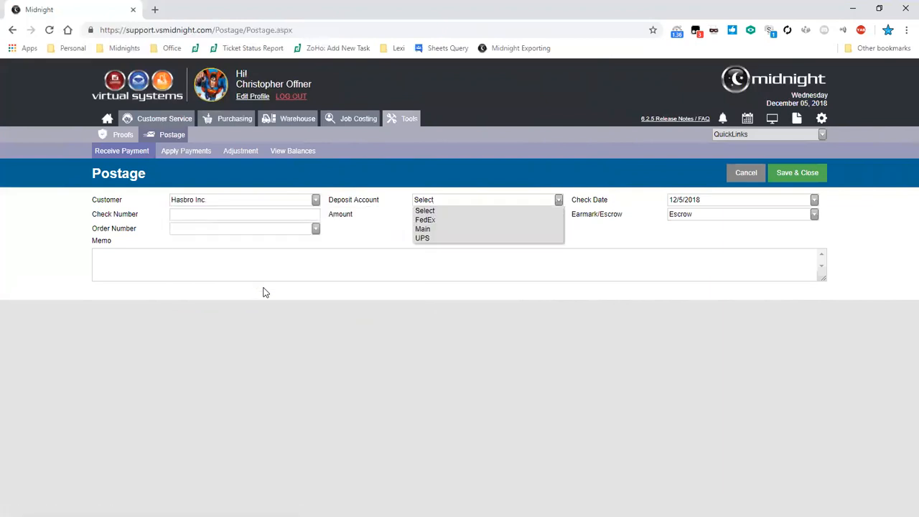
- Set the deposit account to Main, the check number to 12-5-18_12345 and the payment amount to $500
text(m)
key(Tab)
key(Down)
key(Down)
key(Escape)
key(Down)
text(12-)
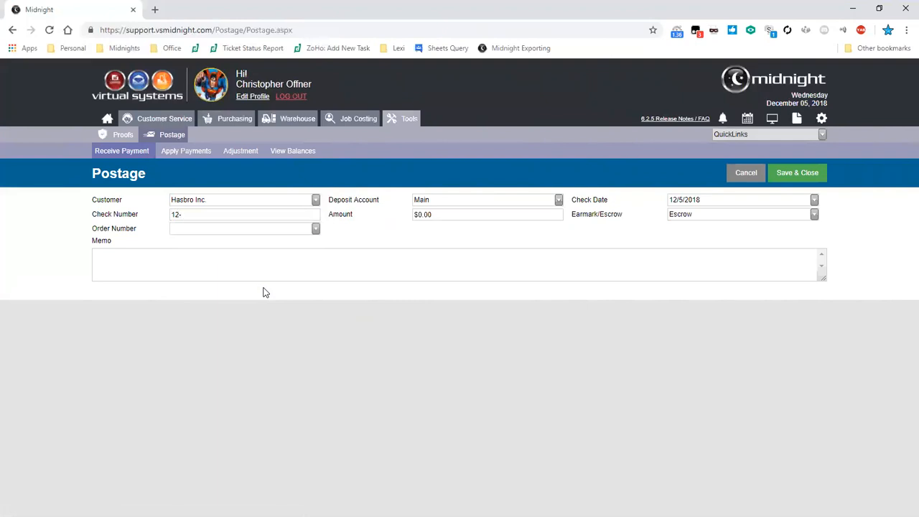
text(5-18_12345)
key(Tab)
text(500)
- Switch the payment to Earmarked and view the orders available for it
click(732, 213)
click(642, 230)
click(682, 219)
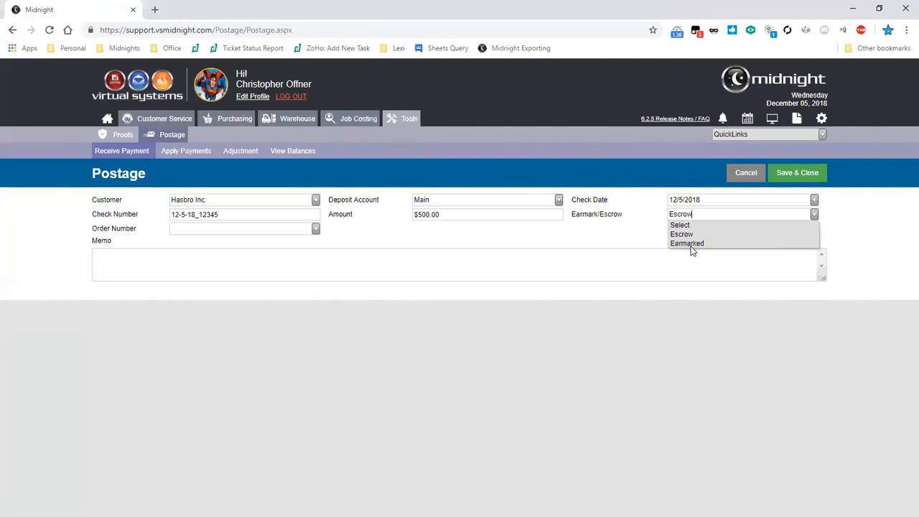
click(686, 243)
key(Tab)
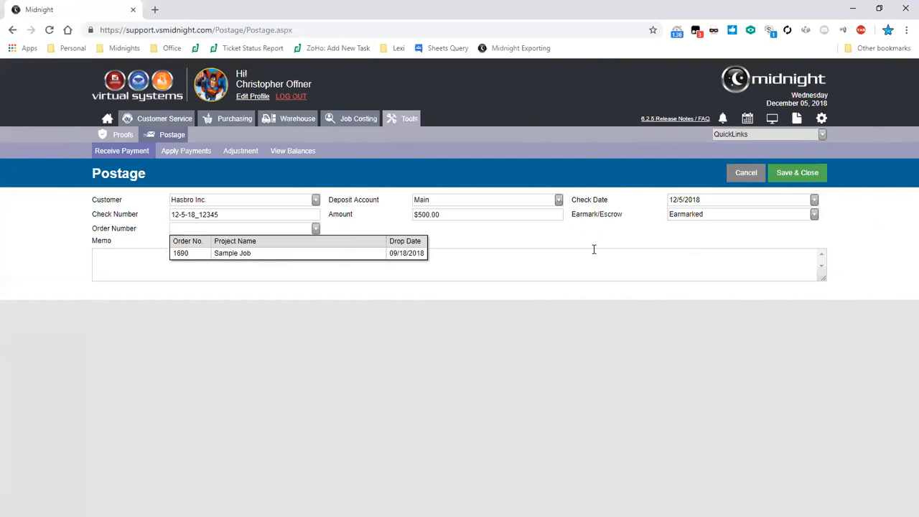
click(593, 249)
- Set the payment back to Escrow, and save and close it
click(690, 214)
click(683, 234)
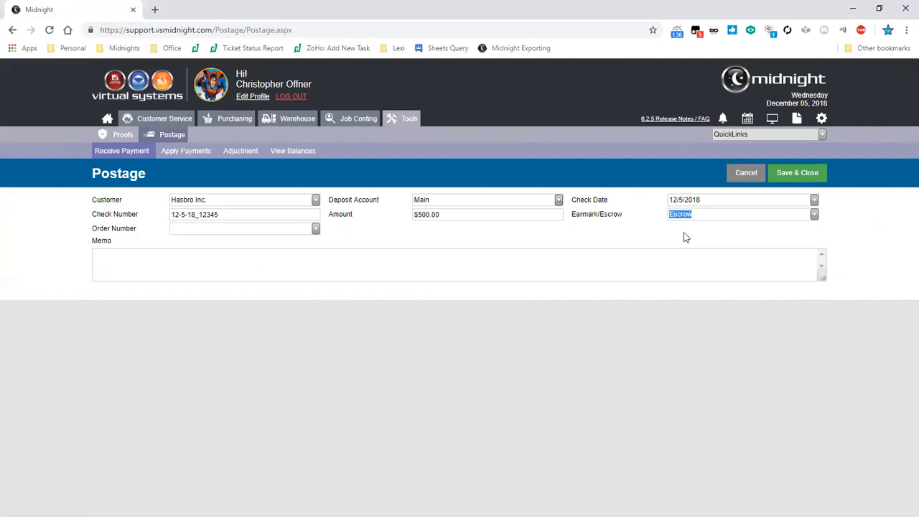
click(799, 172)
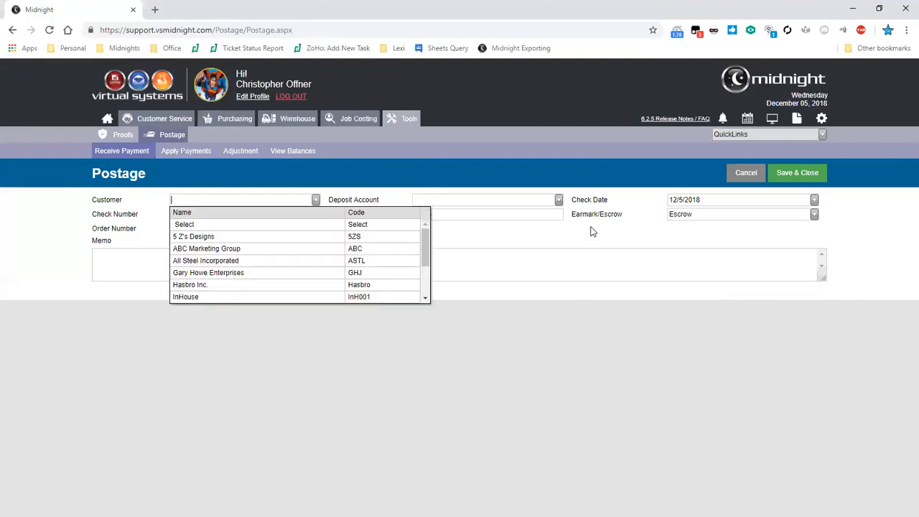
- Set up a postage payment from Hasbro Inc. with deposit account Main and an amount of $200
click(218, 286)
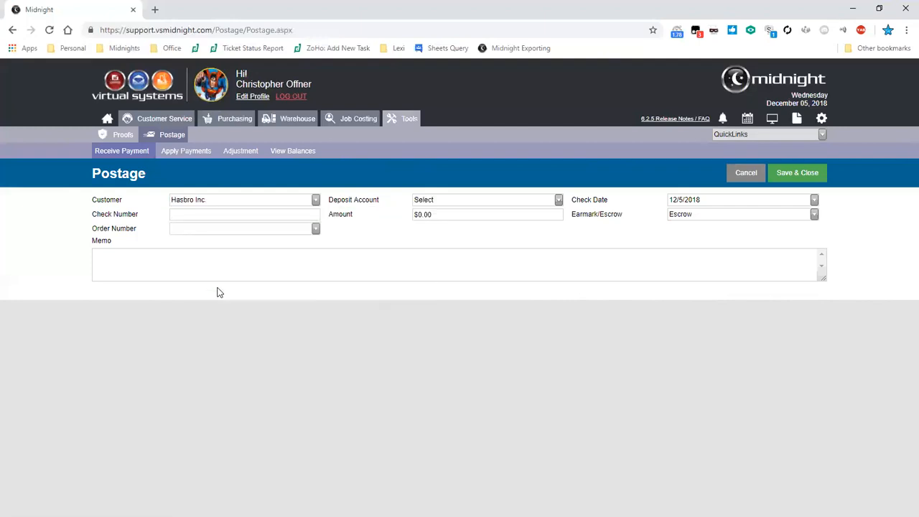
text(m)
key(Tab)
text(200)
- Set the payment to Earmarked and enter the check number 12-5-2018_earmark
click(794, 217)
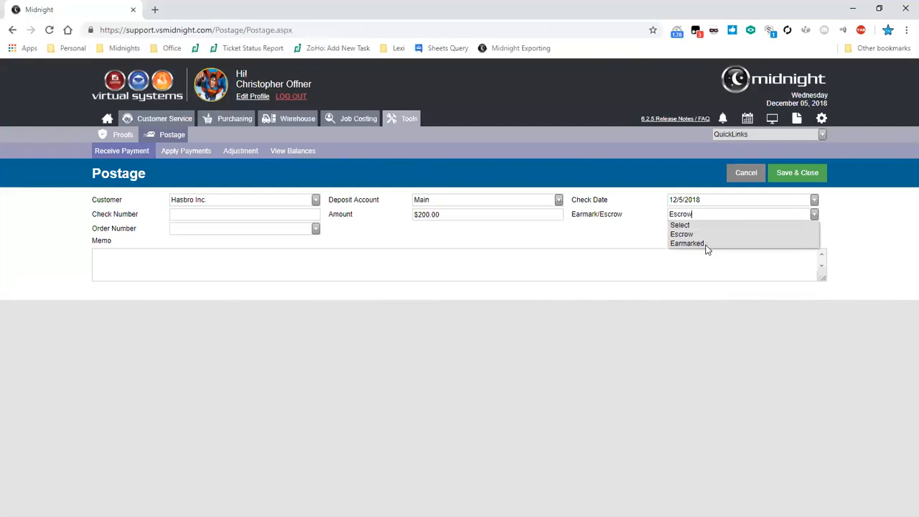
click(687, 243)
key(Tab)
key(Down)
key(Up)
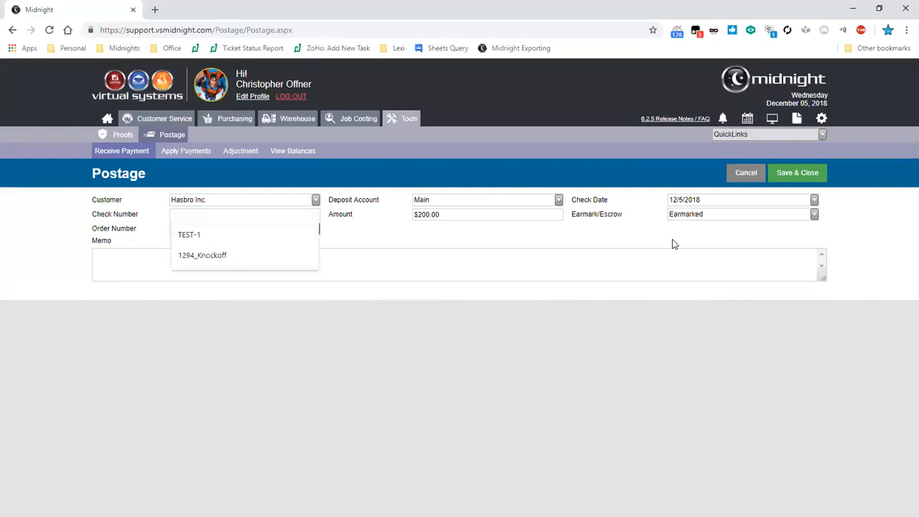
text(12-5-2018)
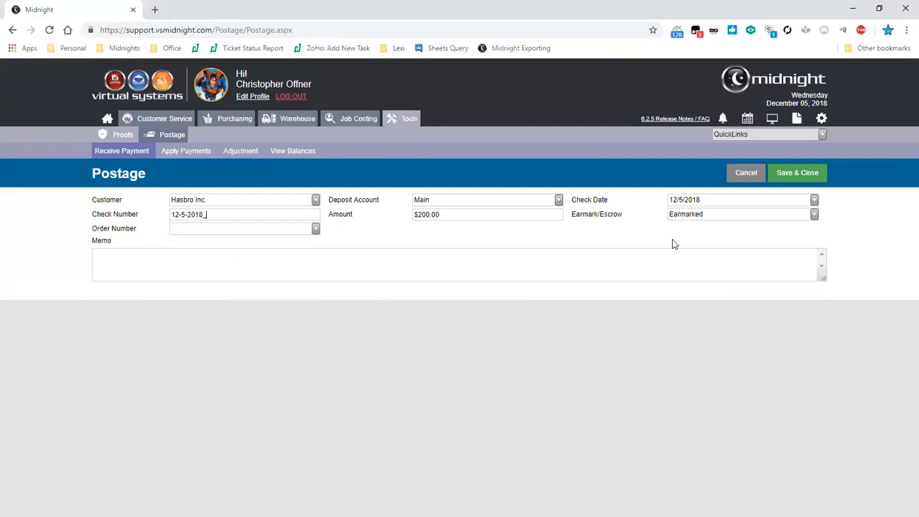
text(_earmark)
- Assign the payment to the Sample Job order, append its order number to the check number, and save and close the payment
key(Tab)
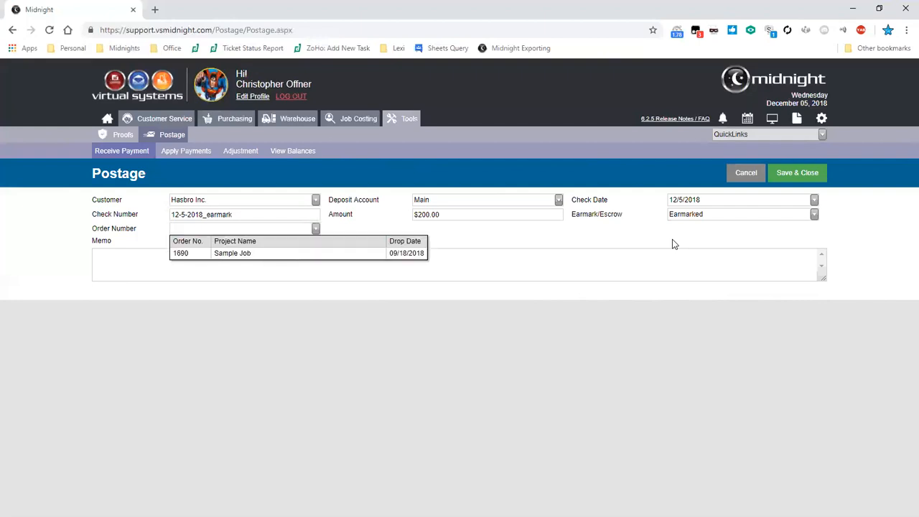
key(Return)
key(shift+Tab)
text(1690)
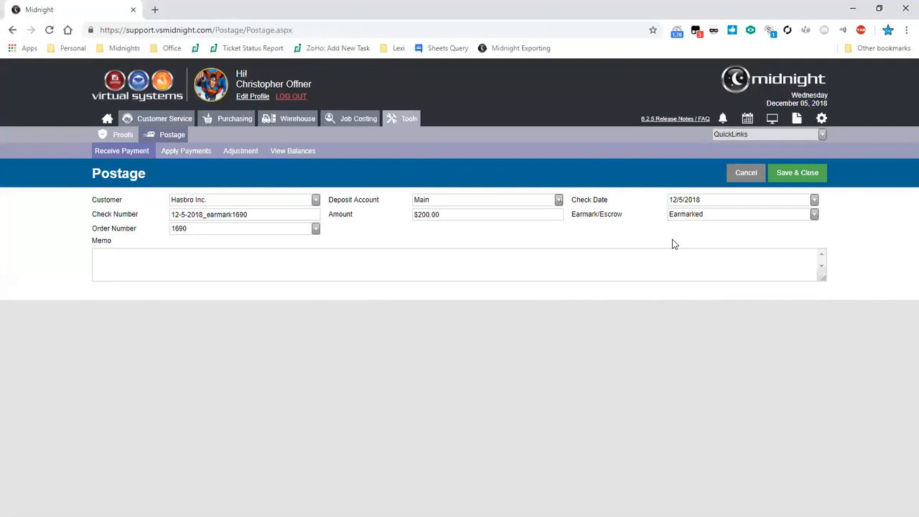
click(802, 172)
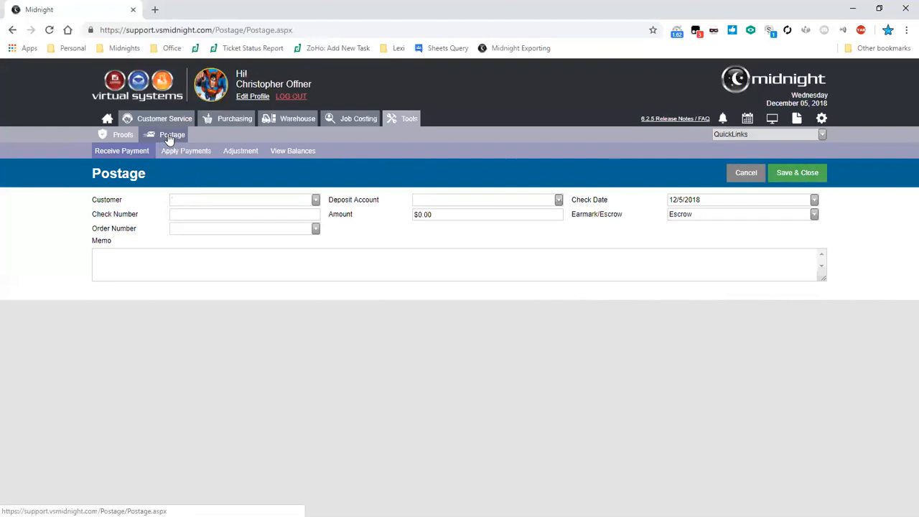
- Search the orders for Hasbro's Sample Job by its order number and open its postage details
click(143, 124)
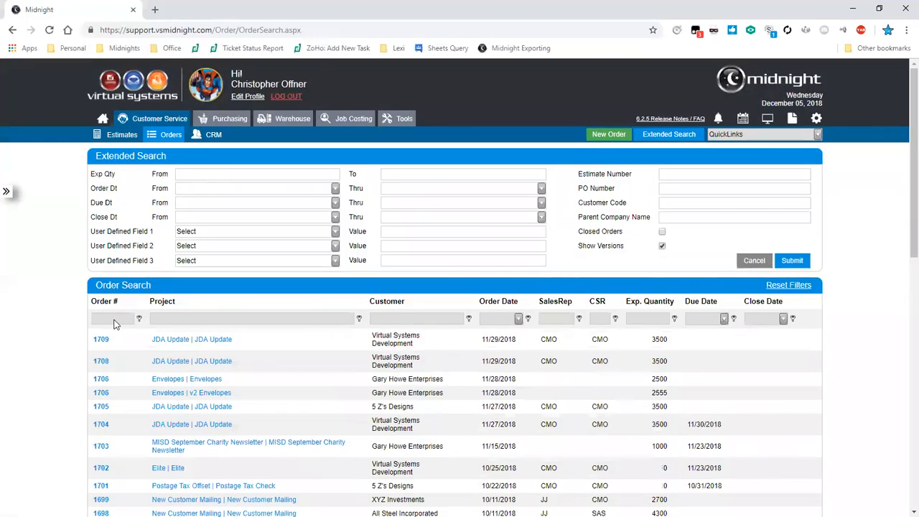
click(115, 321)
text(1690)
key(Return)
click(171, 338)
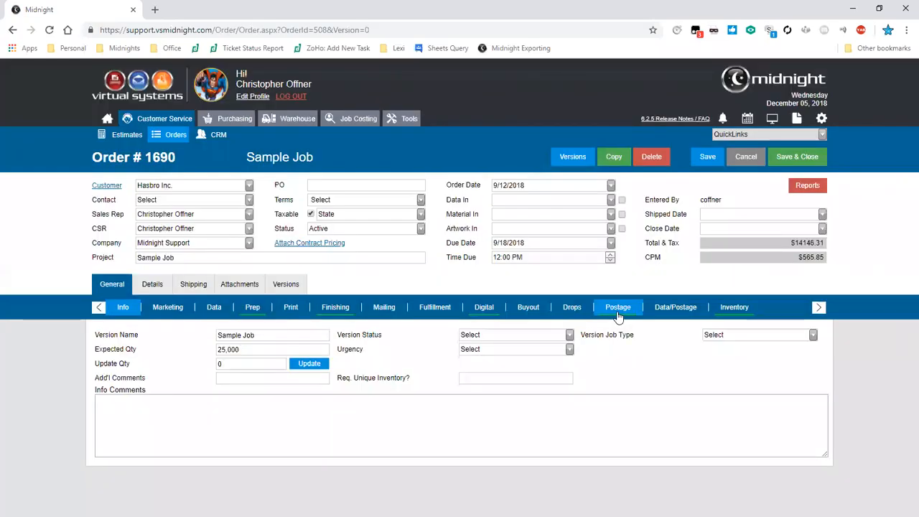
click(618, 309)
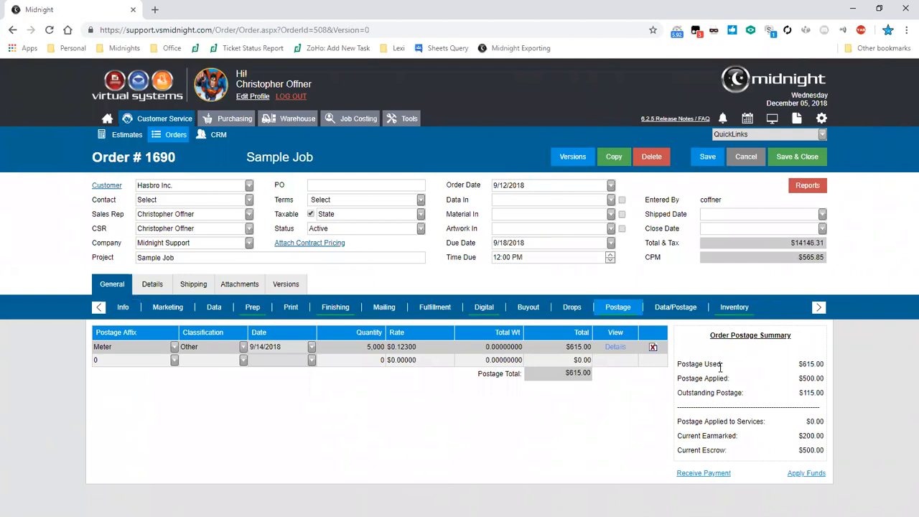
- Examine the order's postage total, its postage used, applied, outstanding, earmarked and escrow amounts, and the order's Total & Tax
drag(797, 450, 824, 451)
mouse_move(802, 436)
mouse_down()
mouse_move(825, 436)
mouse_move(790, 435)
mouse_up()
click(805, 441)
drag(803, 364, 825, 369)
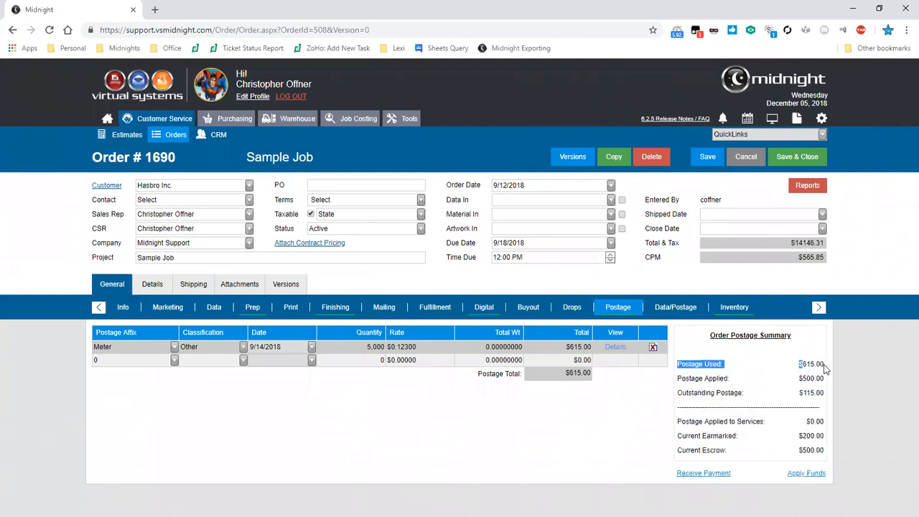
click(826, 369)
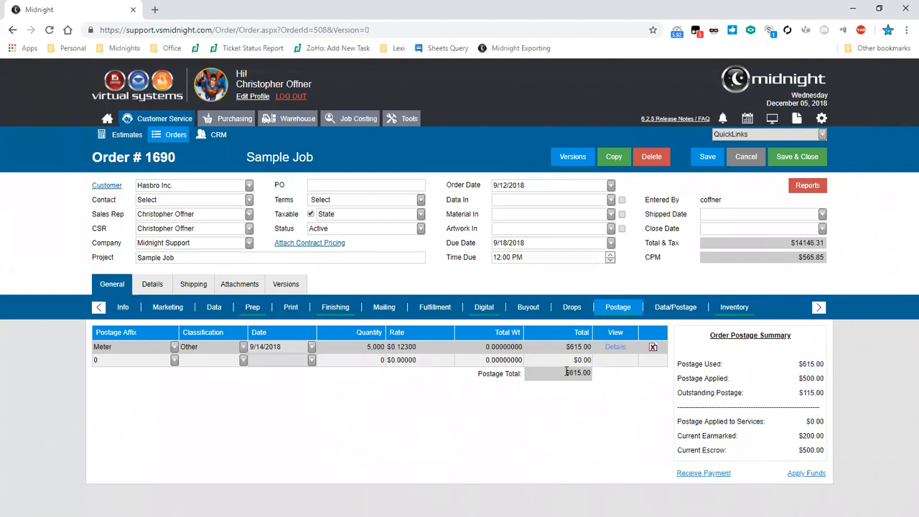
drag(587, 372, 566, 373)
drag(802, 376, 824, 376)
drag(800, 393, 824, 393)
drag(678, 421, 824, 430)
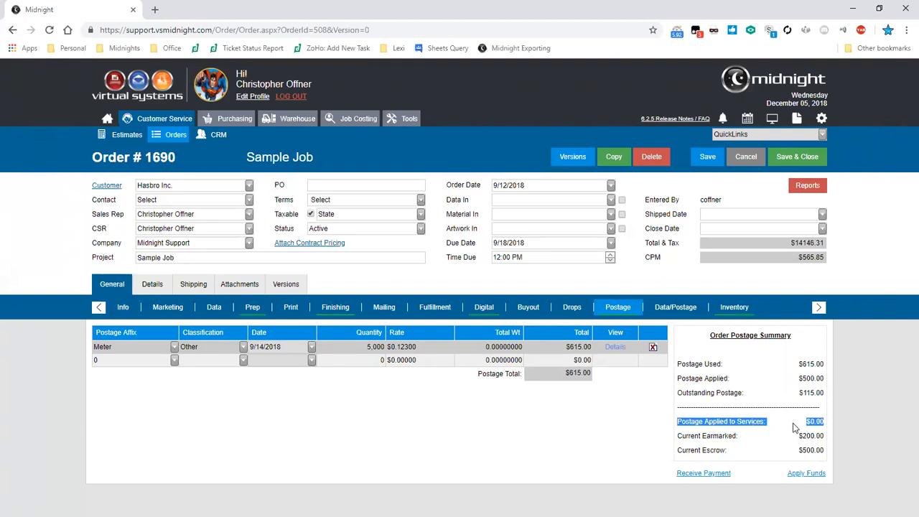
click(679, 423)
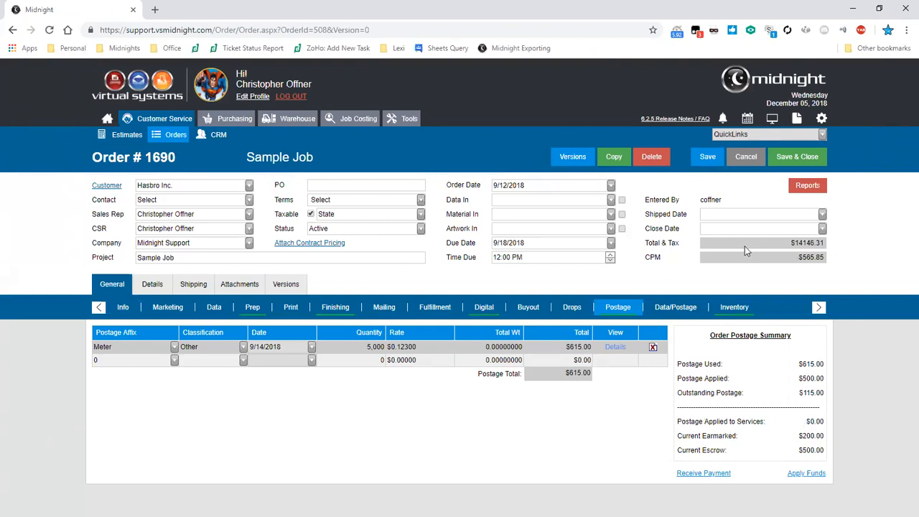
drag(646, 244, 681, 247)
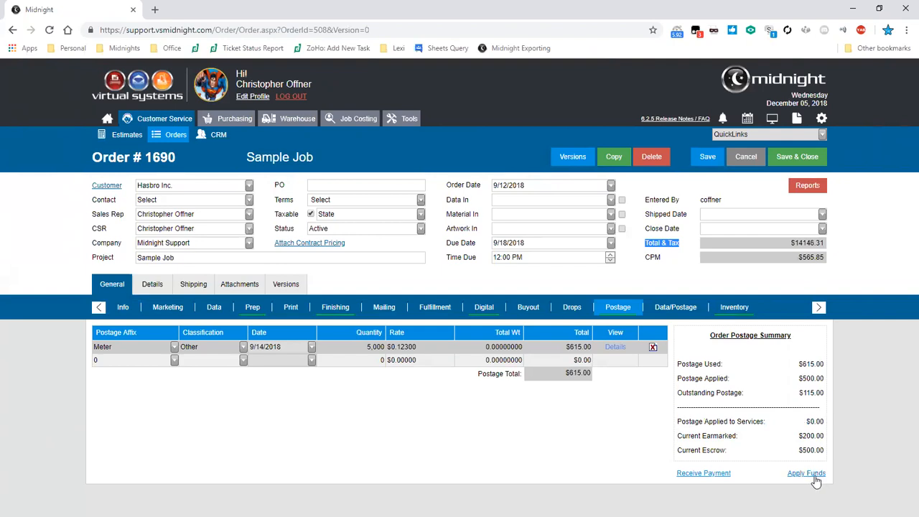
drag(802, 437, 824, 438)
click(821, 436)
- Receive an earmarked $12,500 postage payment from the order into the Main account, with the order number as check number, and save it
click(691, 475)
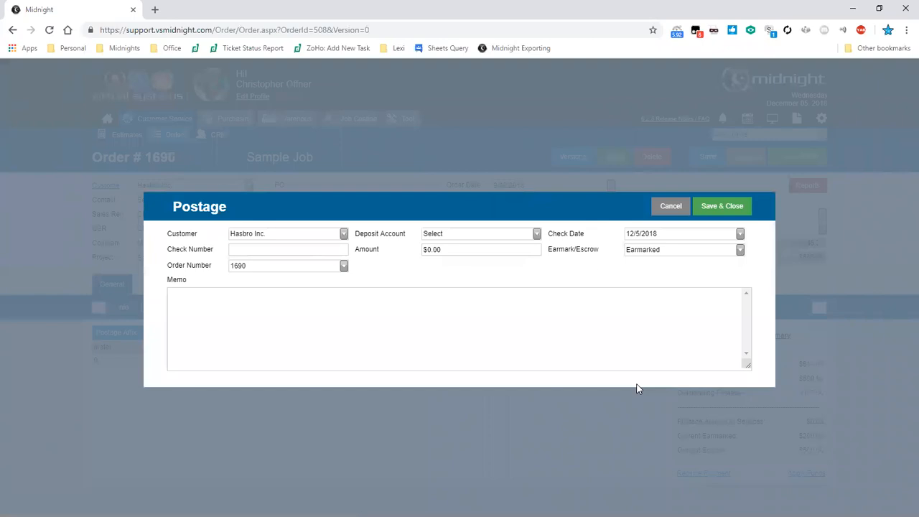
click(536, 233)
click(433, 261)
click(288, 249)
text(1690)
key(Tab)
text(12500)
click(720, 206)
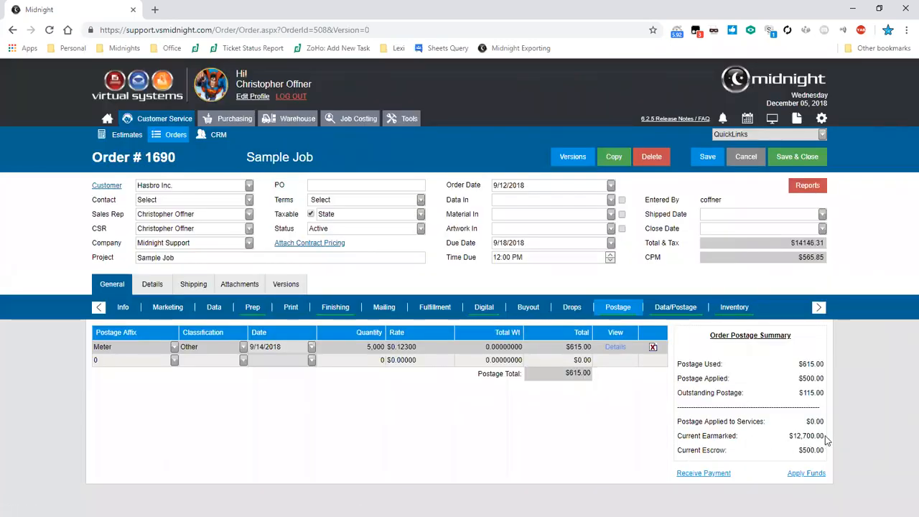
mouse_move(826, 437)
mouse_down()
mouse_move(797, 436)
mouse_move(824, 436)
mouse_up()
click(797, 435)
click(823, 437)
- Start applying postage funds to the Sample Job order and choose Main as the postage account
click(800, 475)
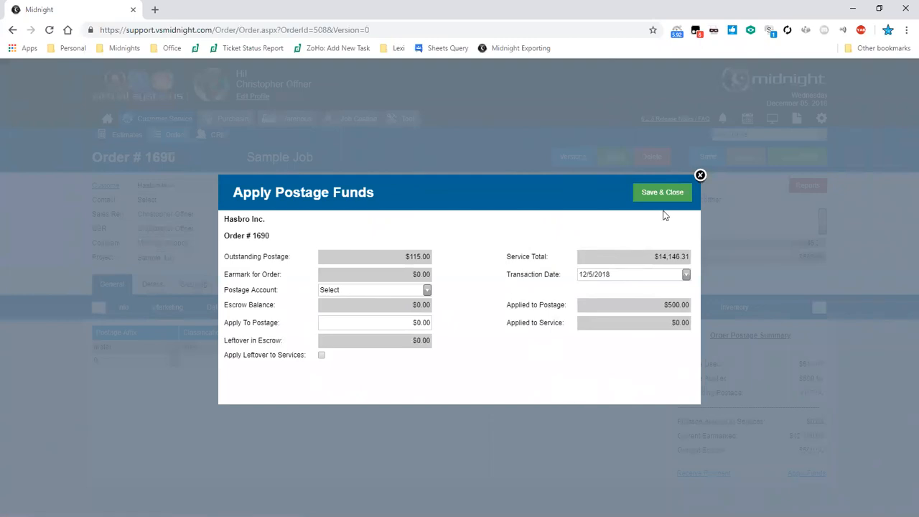
key(Tab)
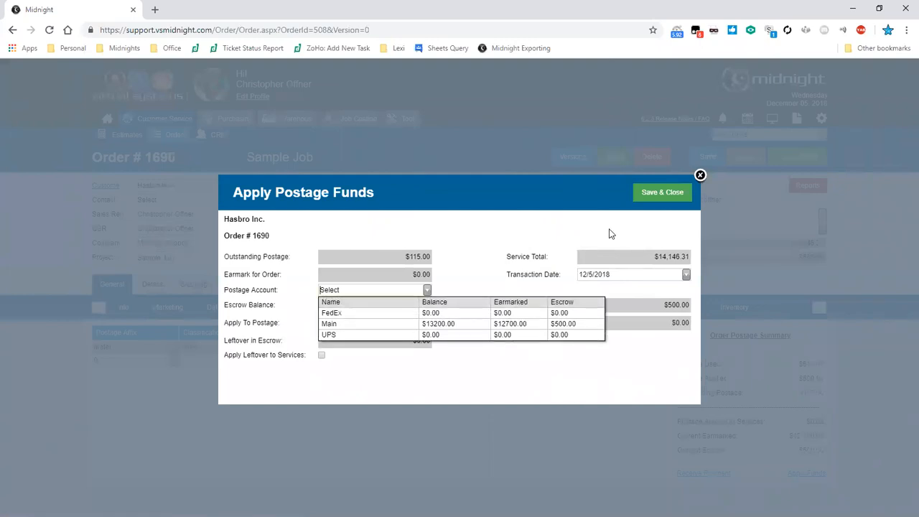
key(Down)
key(Down)
key(Return)
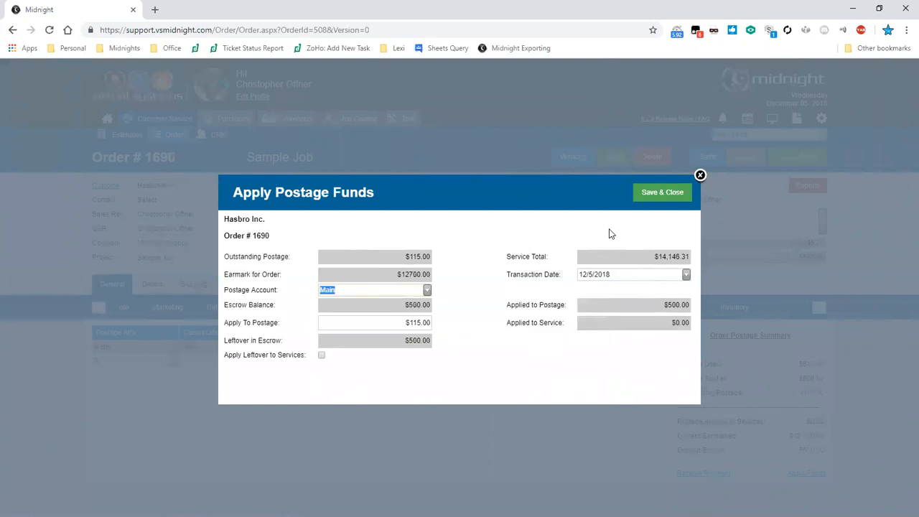
- Try to apply the leftover postage funds to the order's services and save
key(Tab)
double_click(612, 234)
triple_click(609, 230)
click(610, 231)
key(Tab)
click(610, 229)
click(322, 356)
click(657, 192)
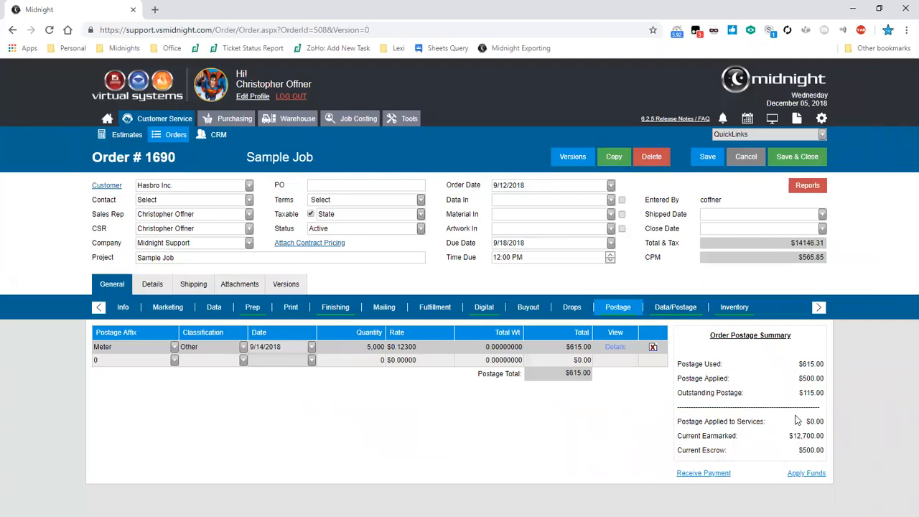
- Apply postage funds from the Main account to the order with the leftover applied to services, and save and close
click(799, 474)
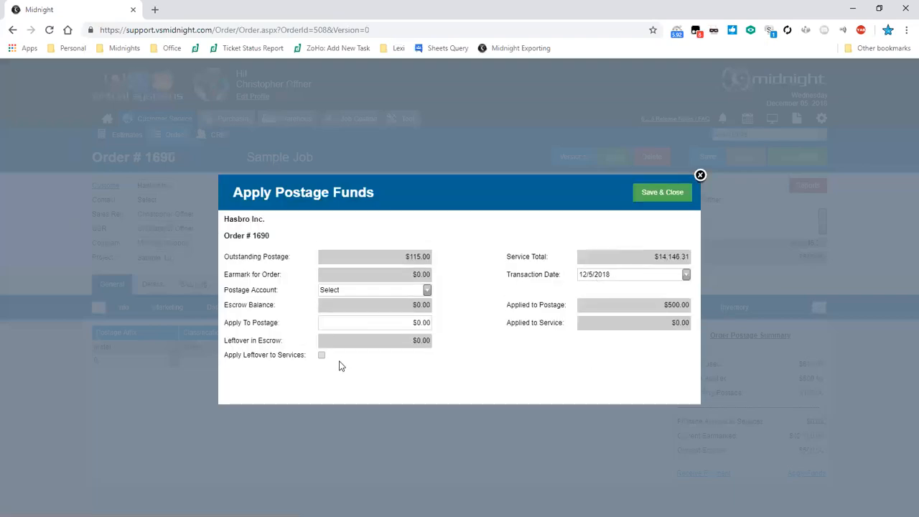
click(322, 356)
click(427, 290)
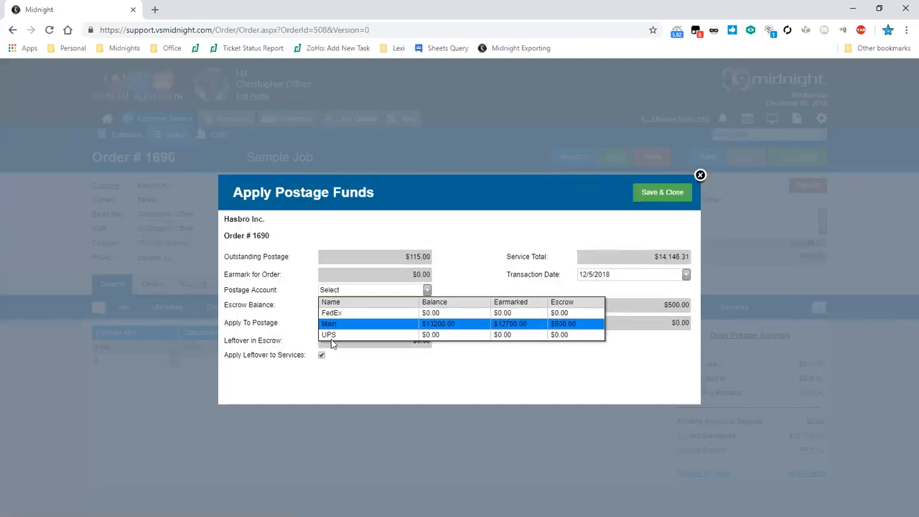
click(344, 322)
click(680, 195)
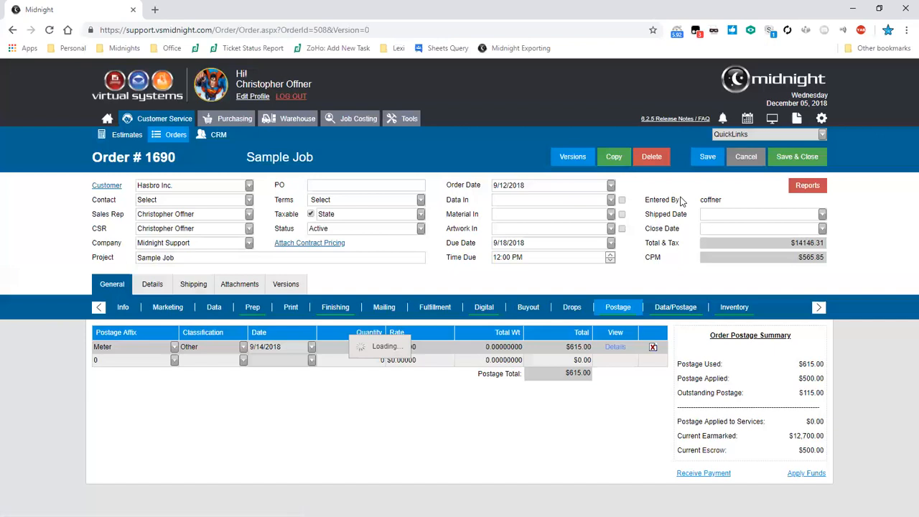
- Review the order's updated postage summary against its Total & Tax, and view the Meter line's Postage Reconciliation details without saving
drag(677, 393, 816, 379)
click(821, 392)
click(814, 379)
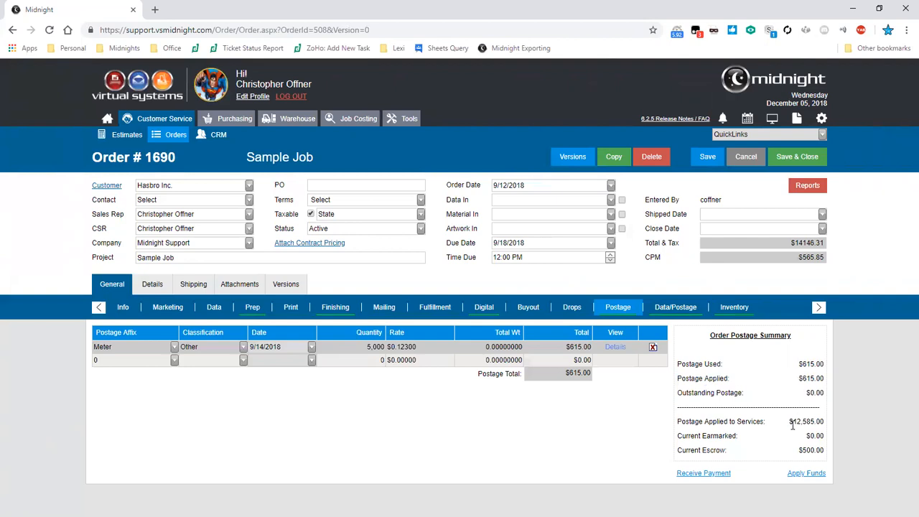
drag(678, 422, 822, 422)
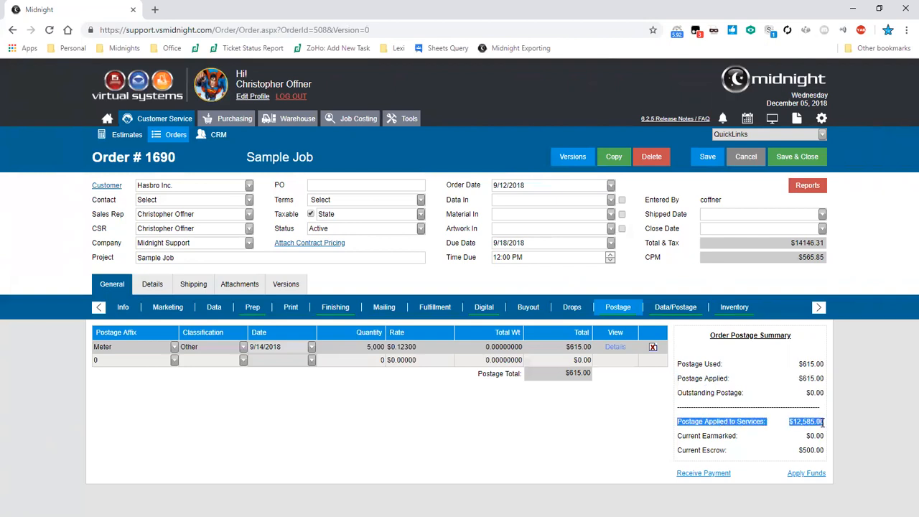
click(822, 422)
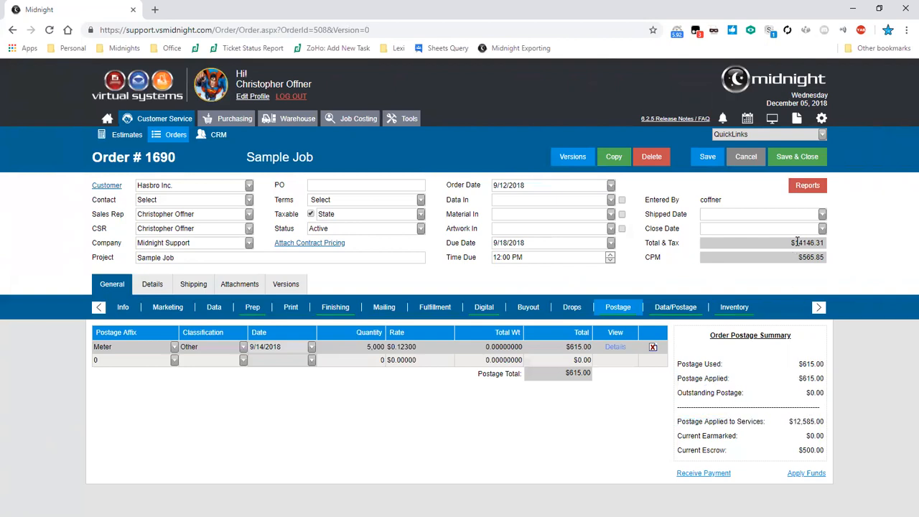
drag(790, 243, 825, 245)
drag(788, 422, 824, 423)
click(698, 451)
click(614, 348)
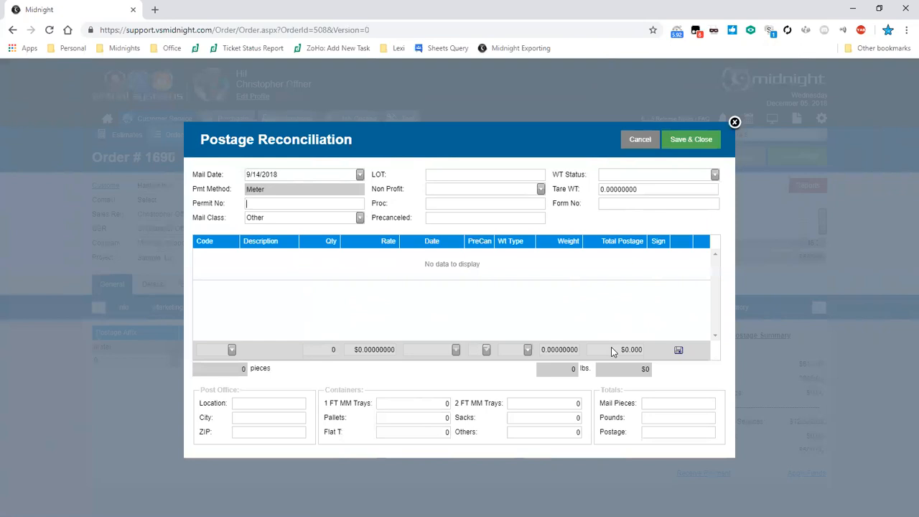
click(629, 141)
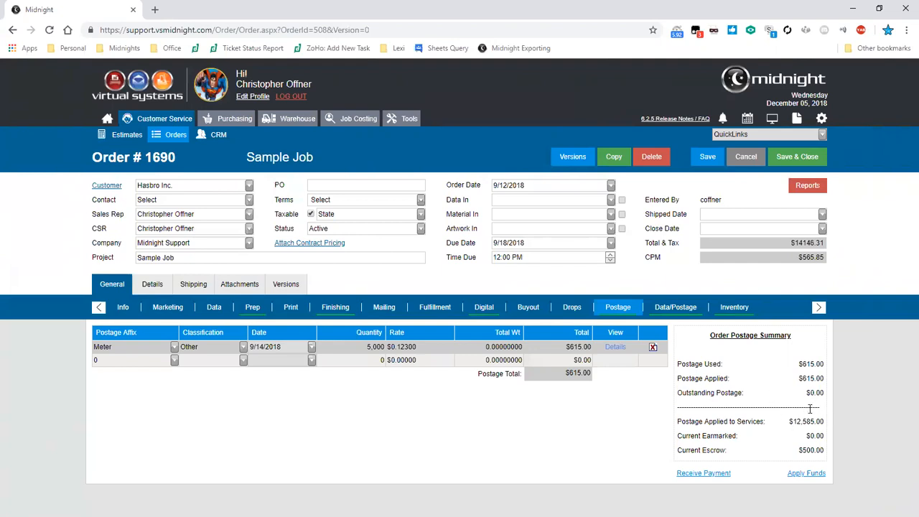
- Preview the Invoice Price report for the order
click(807, 185)
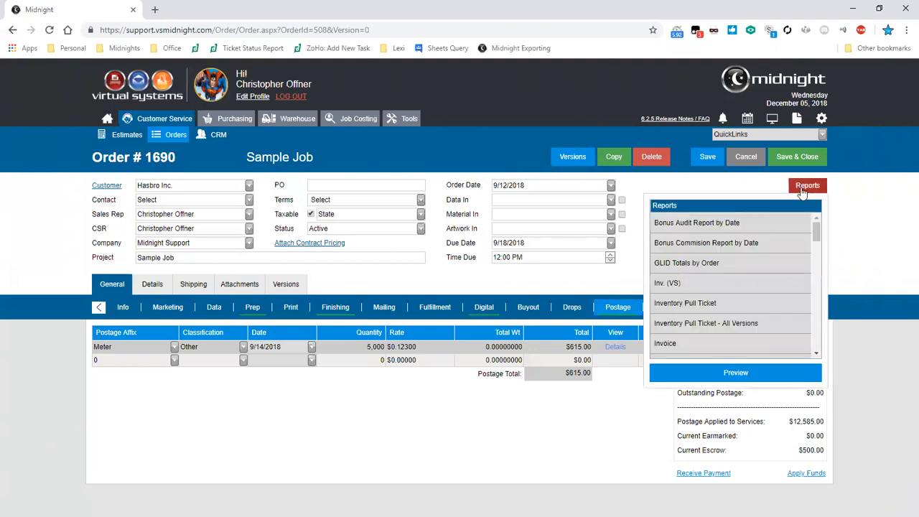
scroll(825, 252, down, 2)
scroll(825, 253, down, 3)
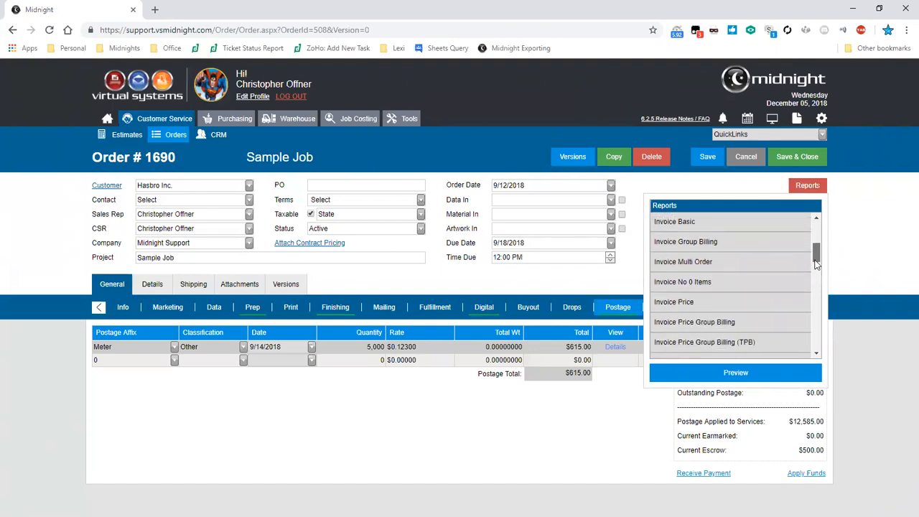
double_click(721, 291)
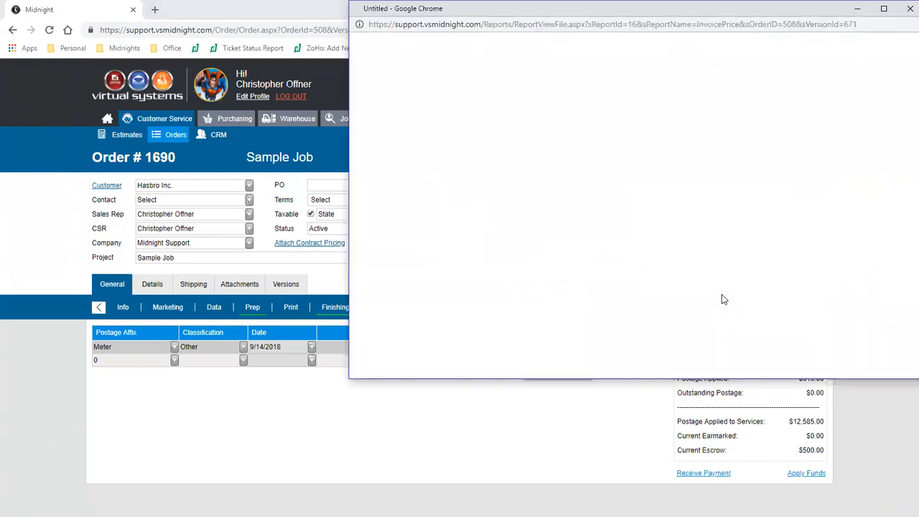
- Review the invoice report's payment details, Balance Due, Payment Applied and Total Balance Due, and close the report
drag(633, 13, 623, 15)
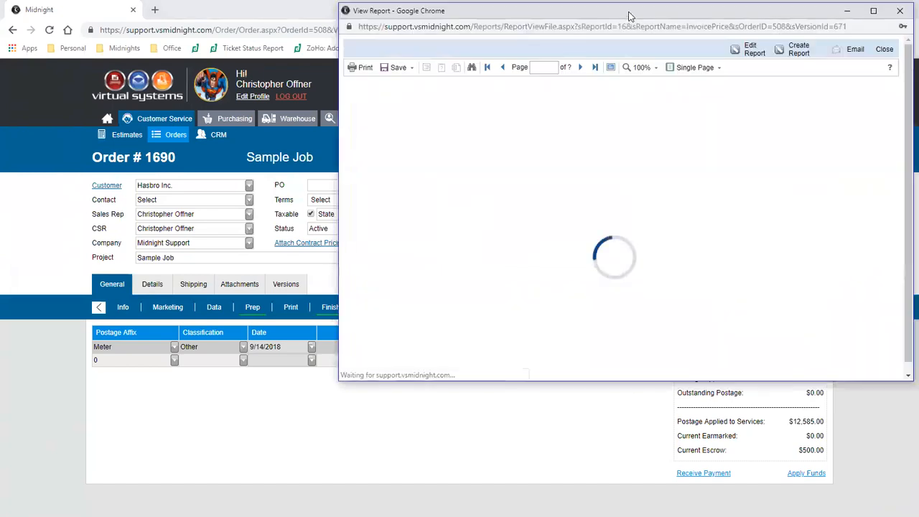
drag(903, 161, 896, 247)
drag(638, 237, 637, 290)
click(639, 293)
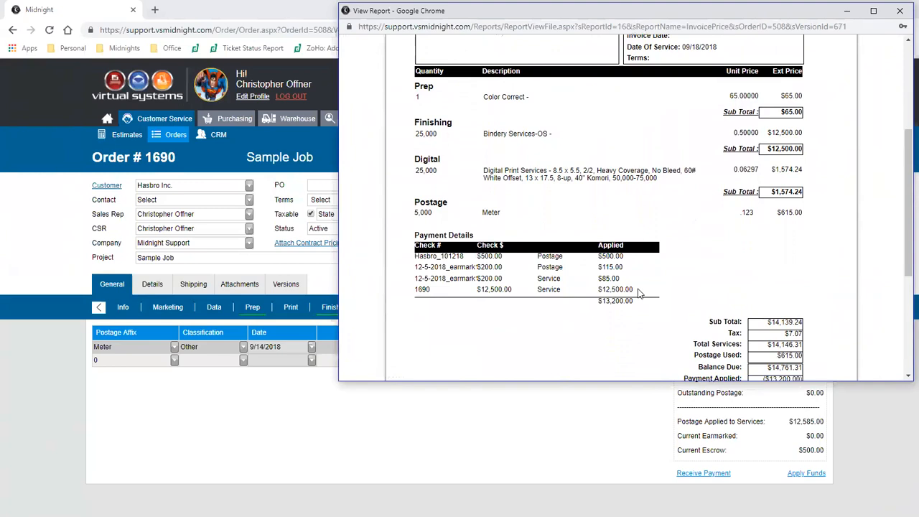
scroll(639, 293, down, 3)
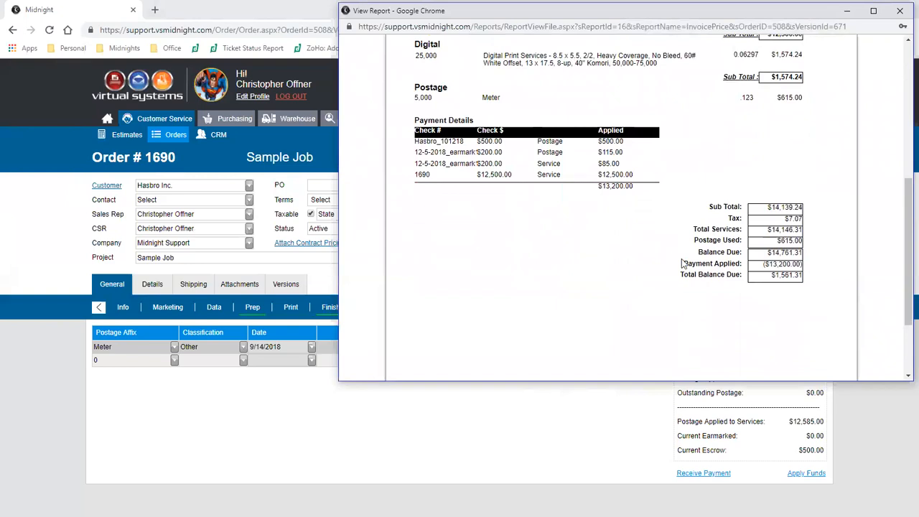
drag(685, 264, 803, 265)
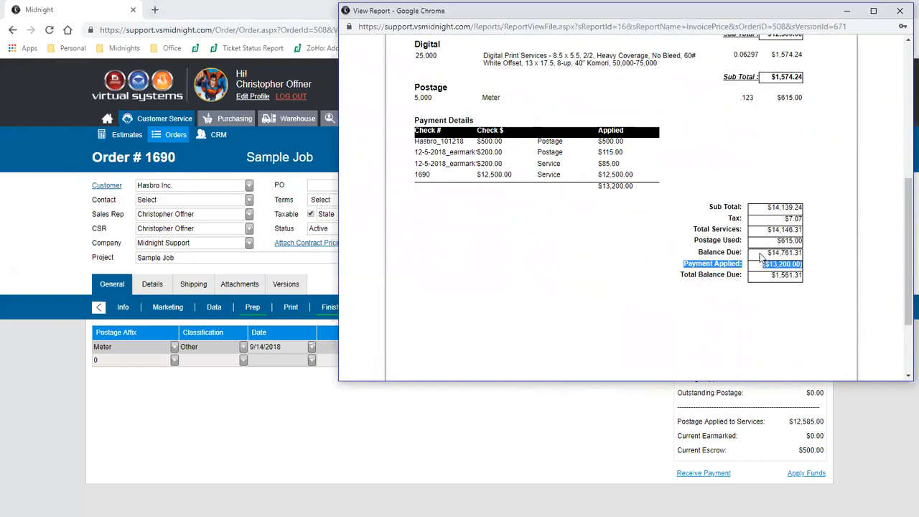
drag(765, 253, 804, 253)
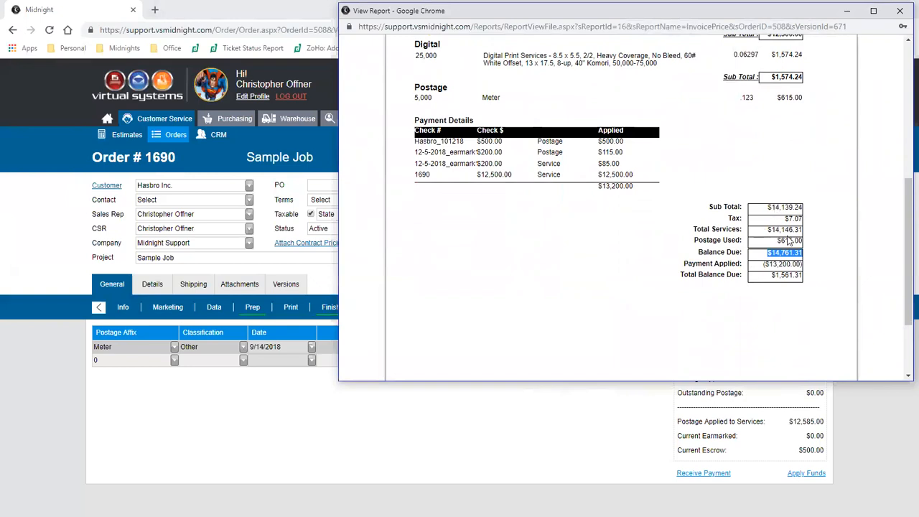
drag(768, 275, 806, 282)
click(805, 282)
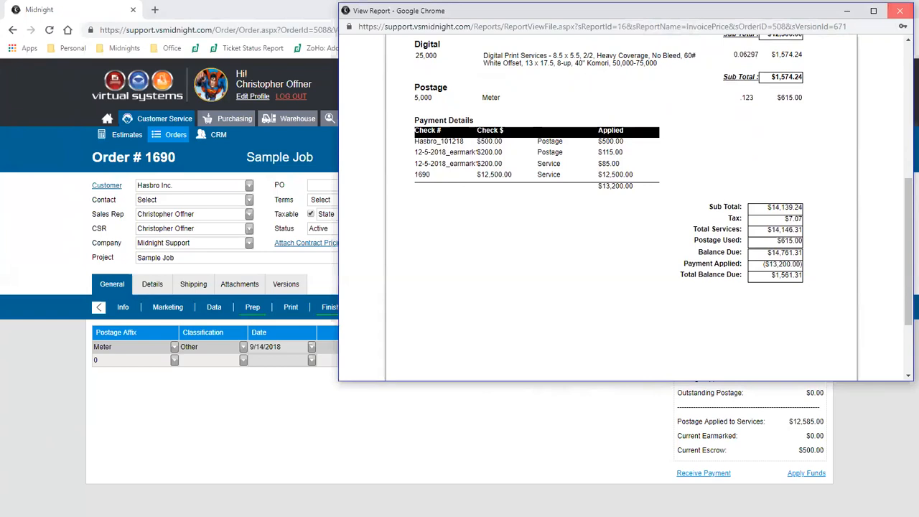
click(900, 11)
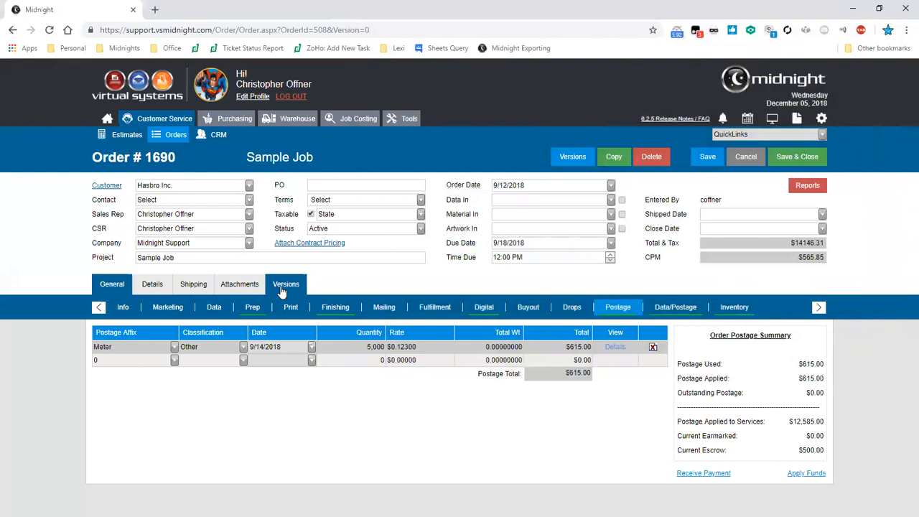
- Save and close the order, and go to the postage Apply Payments page
click(809, 157)
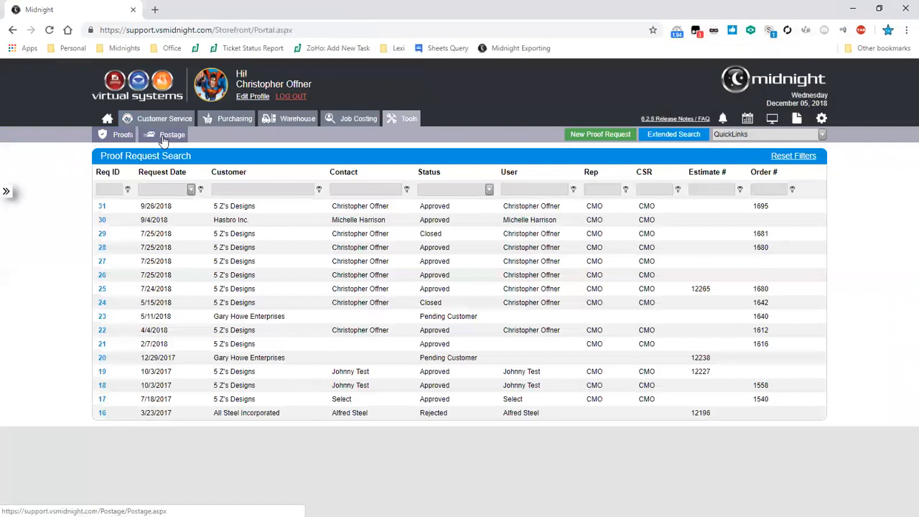
click(163, 141)
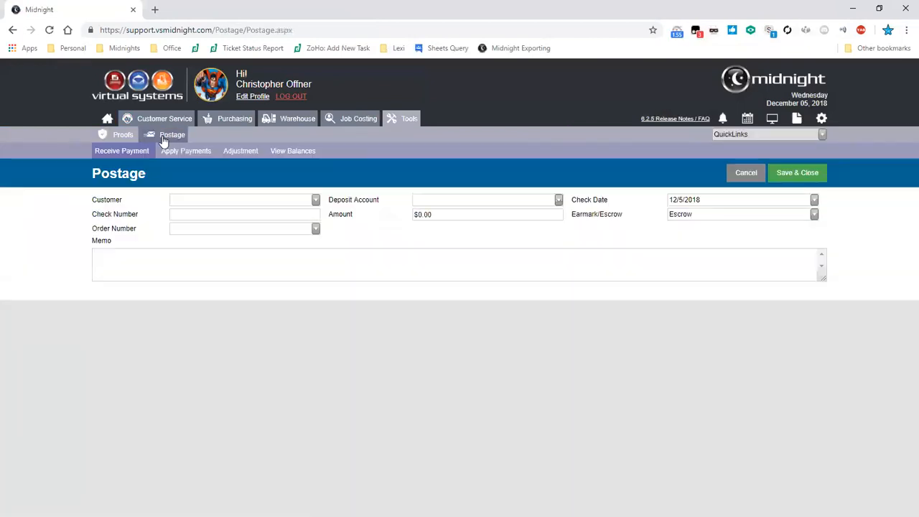
click(180, 152)
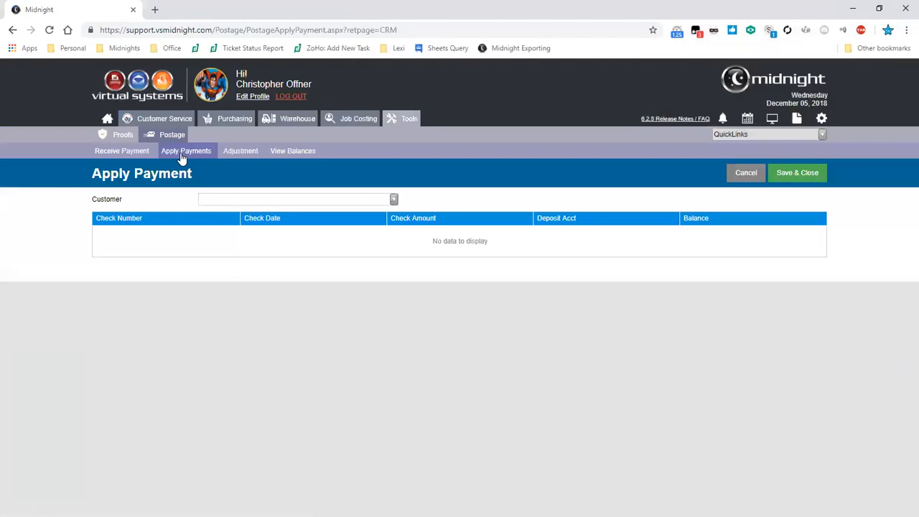
- Review 5 Z's Designs' postage checks and the funds and orders available for the $250,000.00 check, without applying any payment
key(Down)
key(Down)
key(Return)
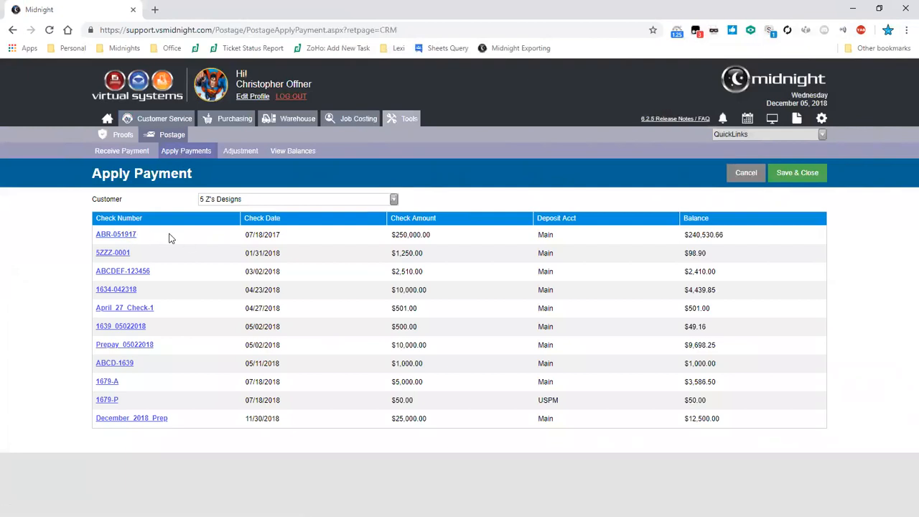
drag(725, 236, 687, 237)
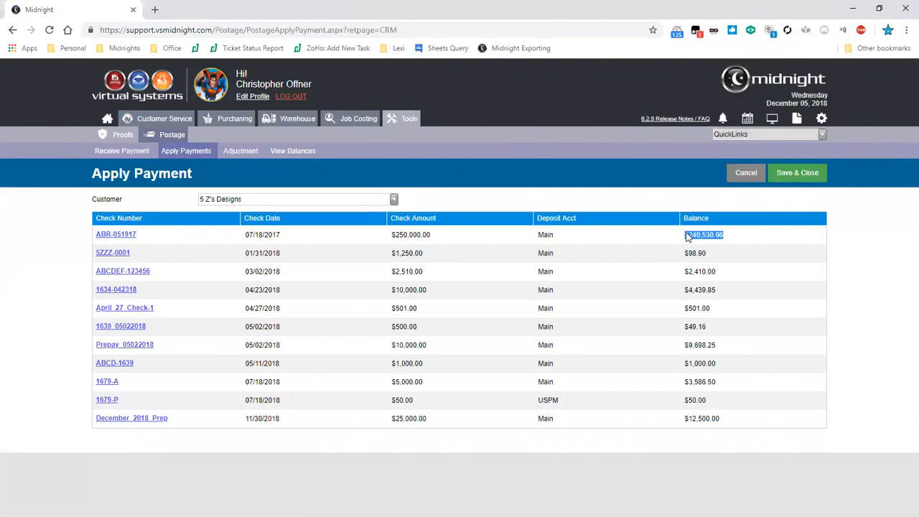
click(108, 237)
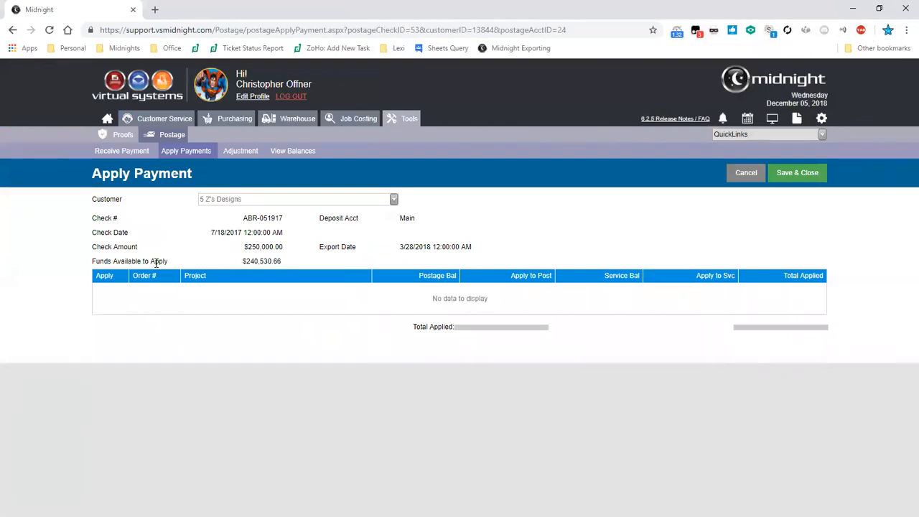
click(750, 173)
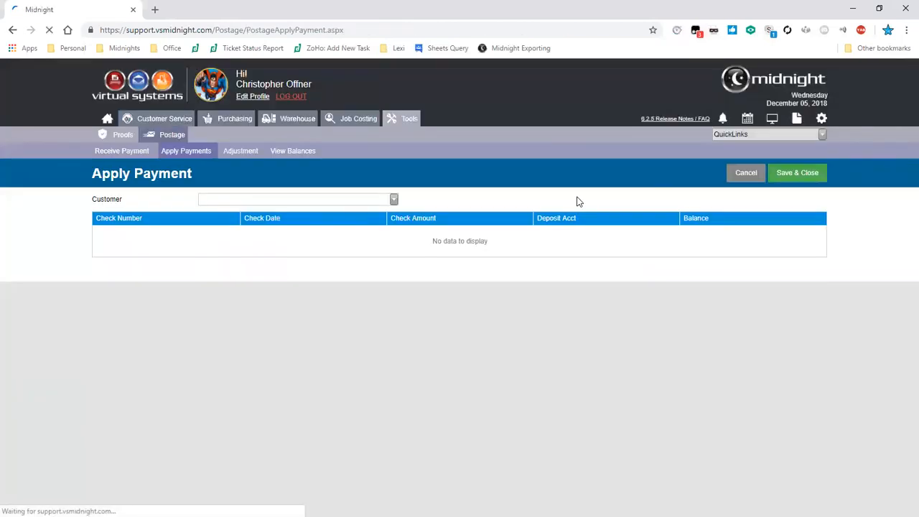
- Select All Steel Incorporated as the customer and open its $10,000.00 check to apply payments
key(Down)
key(Down)
key(Down)
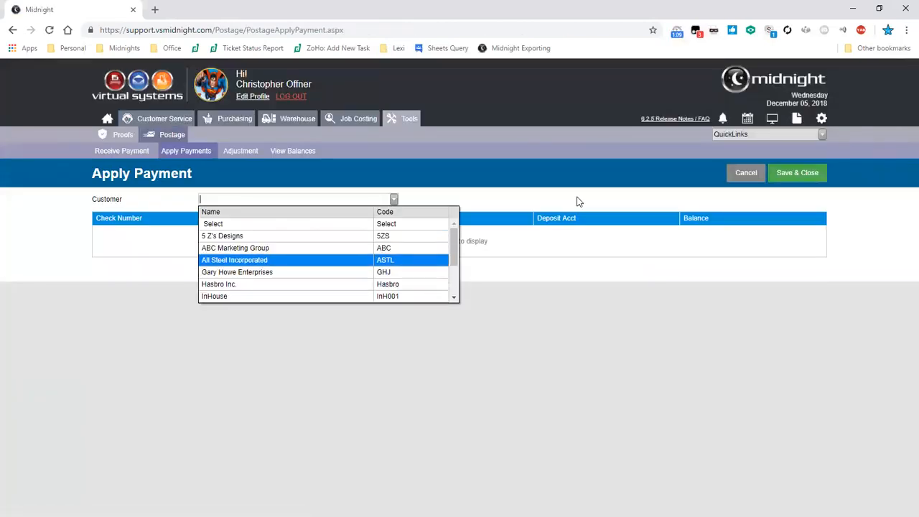
key(Return)
click(106, 235)
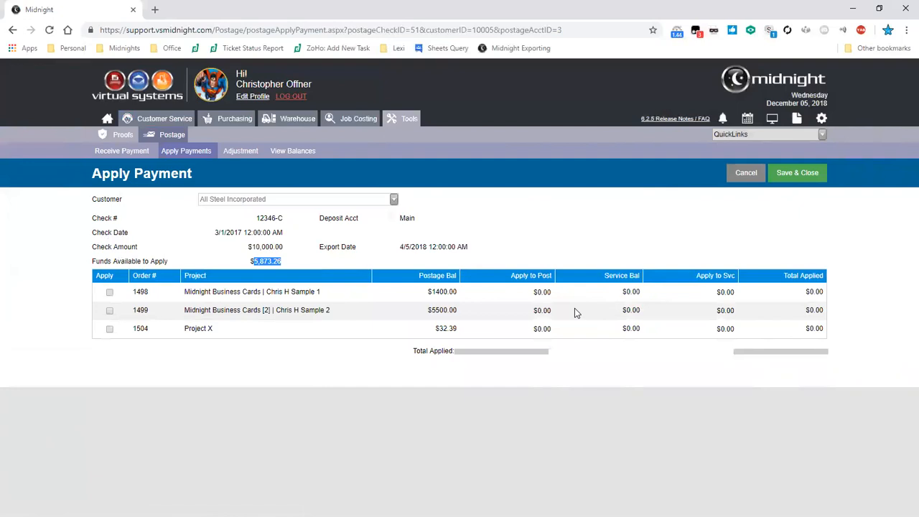
- Apply the check to the full postage balance of Project X and $1,020.00 to the Business Cards Sample 1 postage, and save and close
click(109, 329)
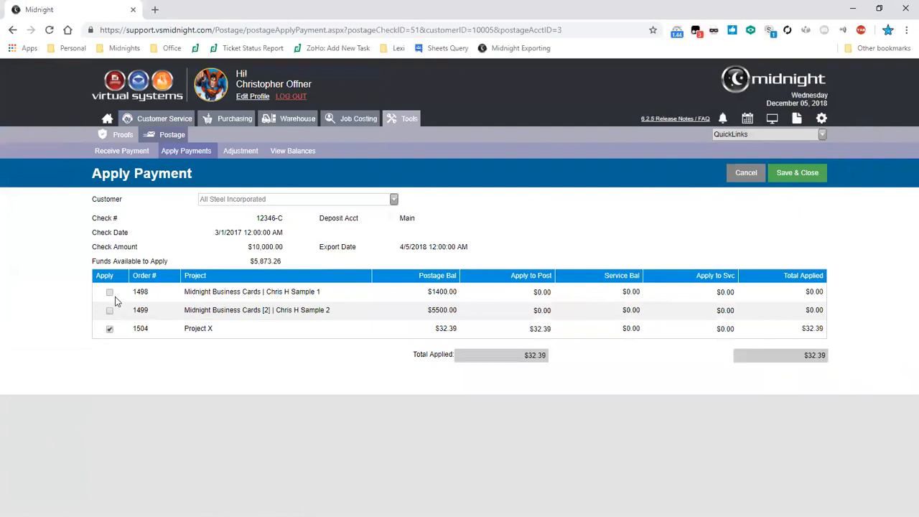
click(110, 294)
key(Tab)
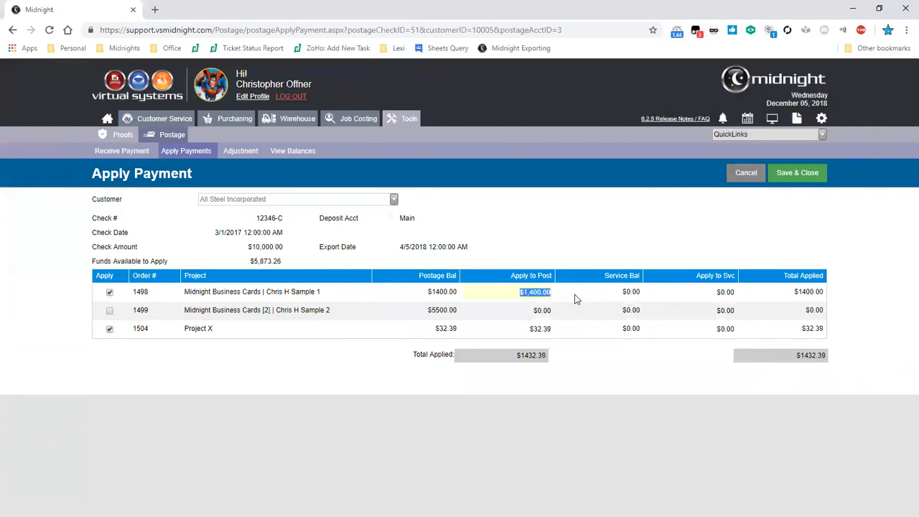
key(Left)
key(Right)
key(Right)
key(Right)
key(Right)
key(Left)
key(Delete)
key(Delete)
key(Delete)
text(020)
click(605, 365)
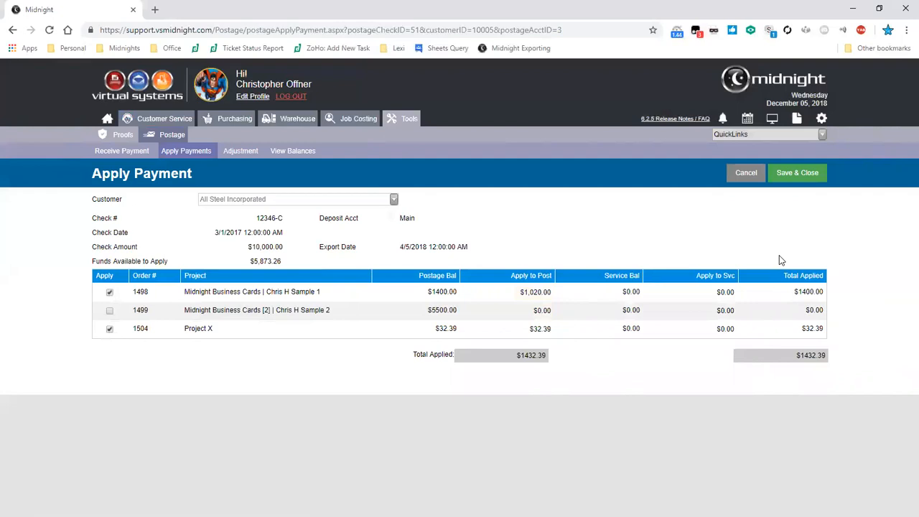
click(810, 174)
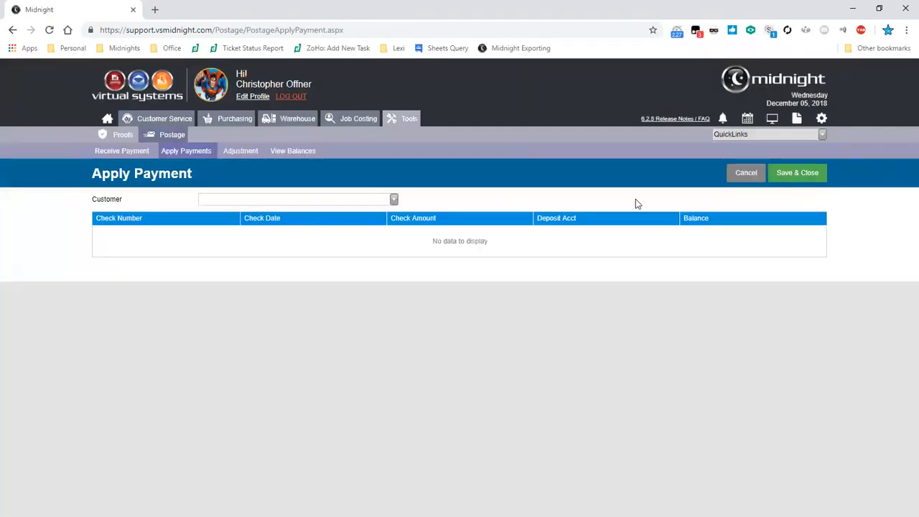
key(Down)
key(Down)
key(Down)
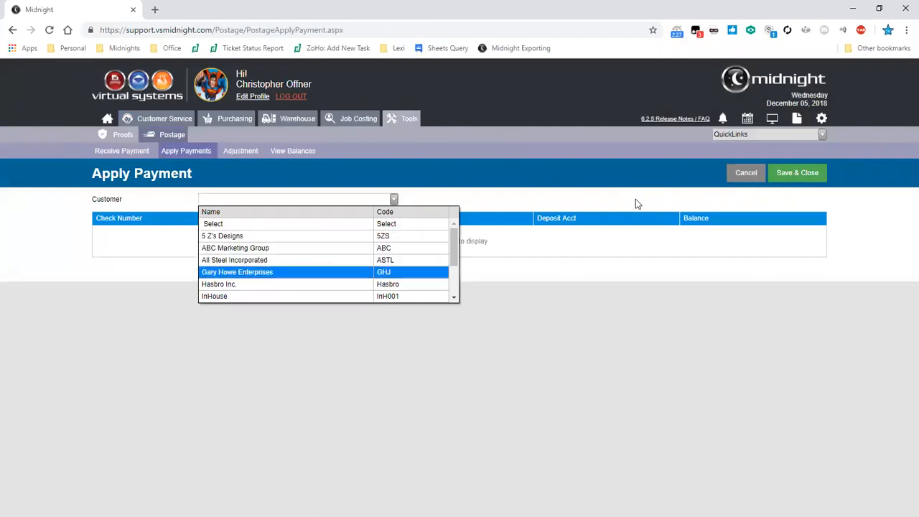
key(Up)
key(Up)
key(Up)
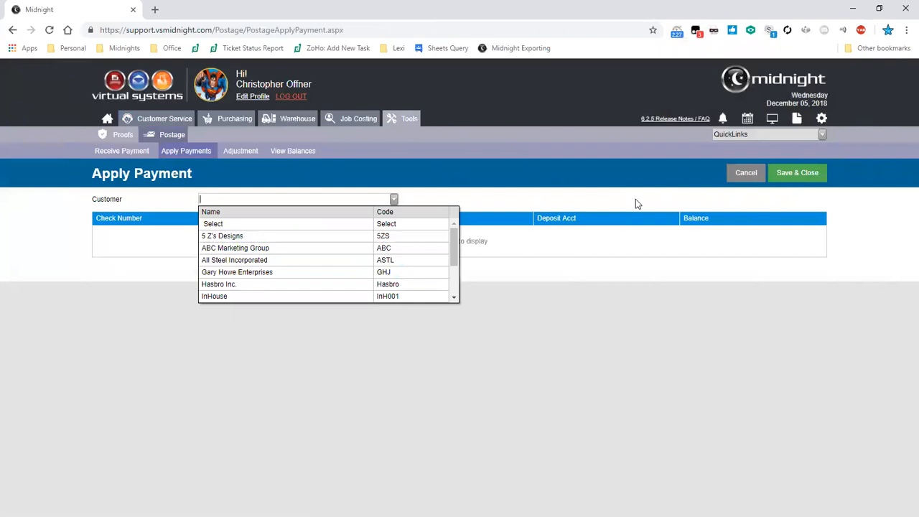
click(635, 199)
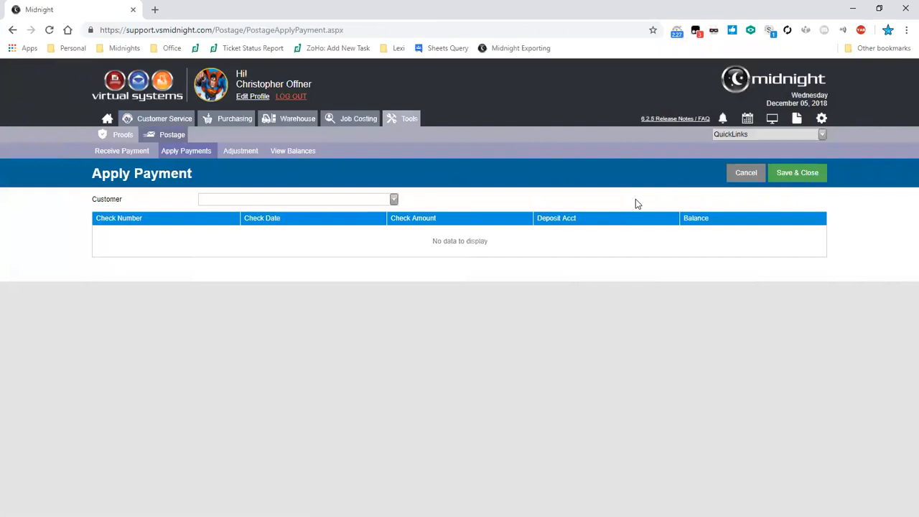
- Open the postage adjustments for All Steel Incorporated's $10,000.00 check dated 03/01/2017
key(Return)
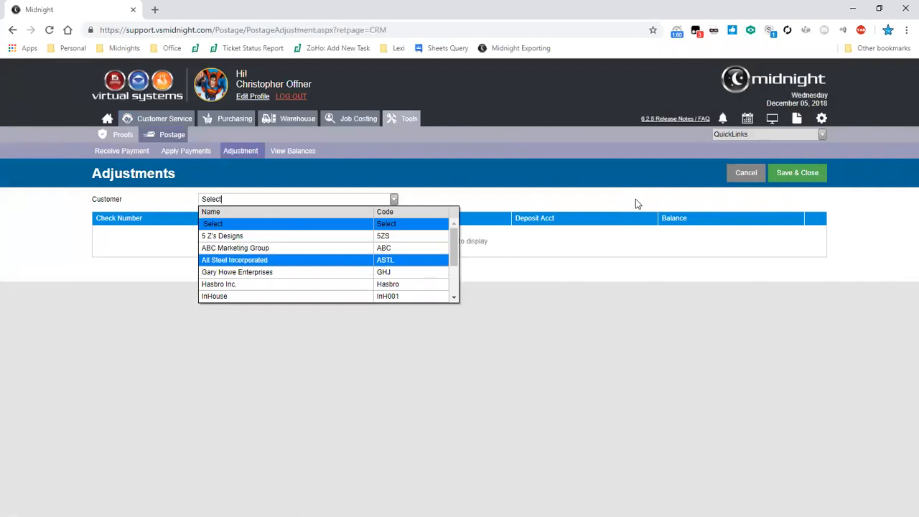
key(Return)
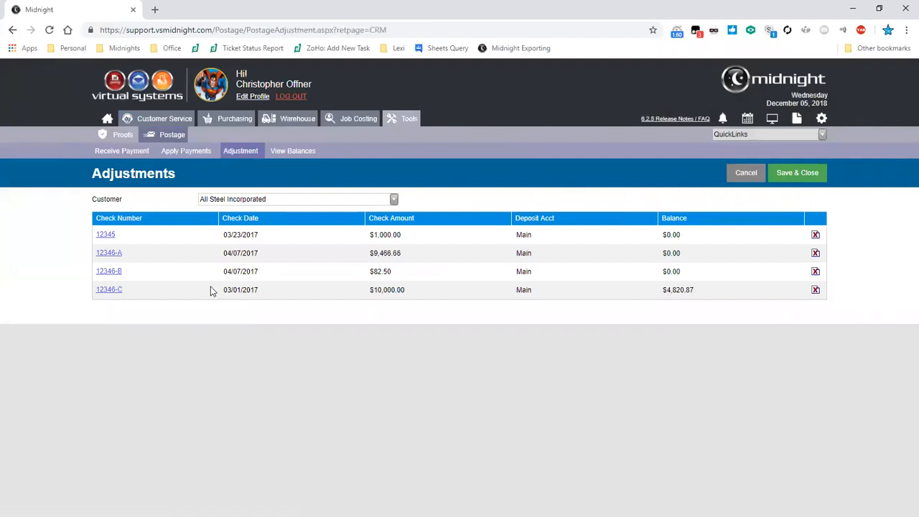
click(112, 290)
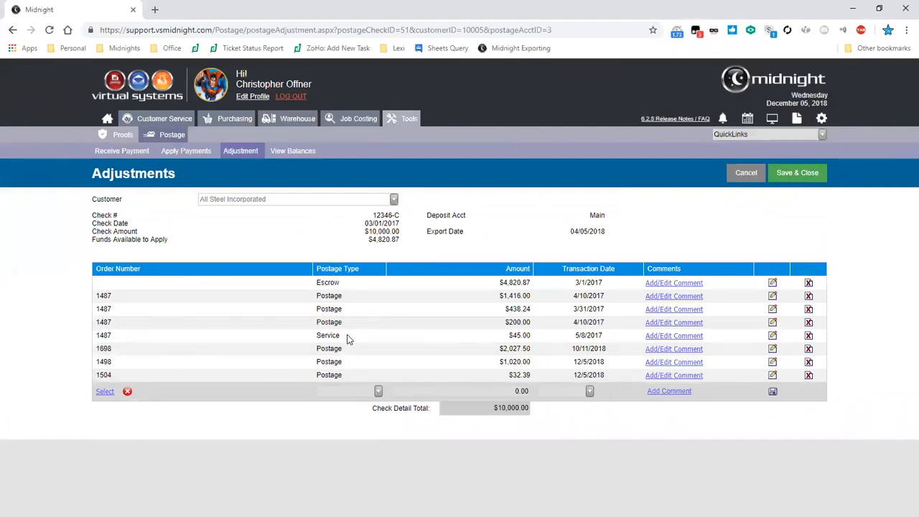
- Set the amount of the $1,020.00 postage transaction dated 12/5/2018 to $1,000.00 and update the line
click(772, 361)
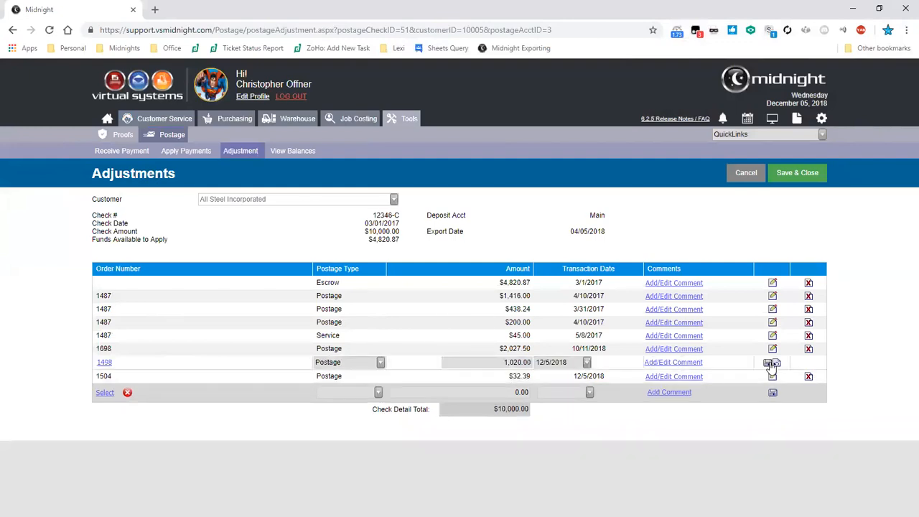
click(528, 362)
click(502, 364)
drag(509, 364, 515, 365)
click(528, 363)
key(BackSpace)
text(0)
click(767, 363)
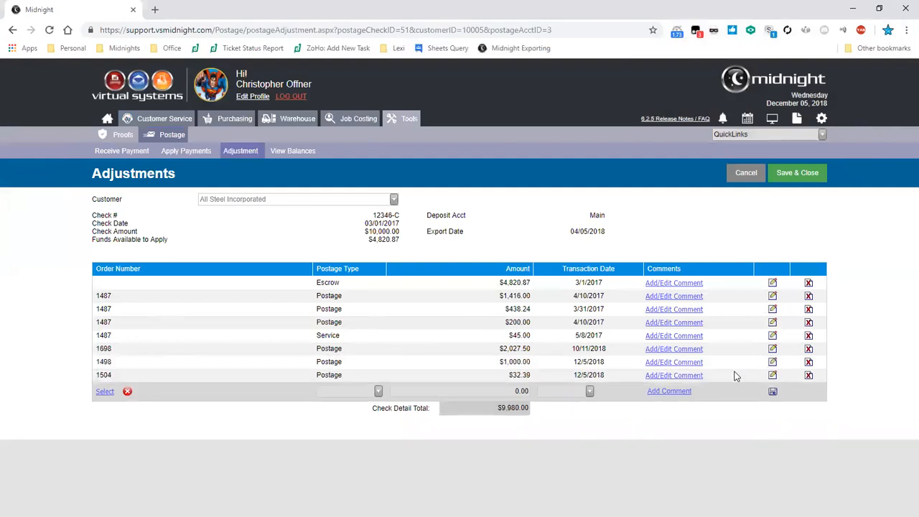
- Set the Escrow line's amount to $4,840.87 to balance the check detail total, and save and close the adjustments
drag(499, 283, 530, 283)
click(773, 283)
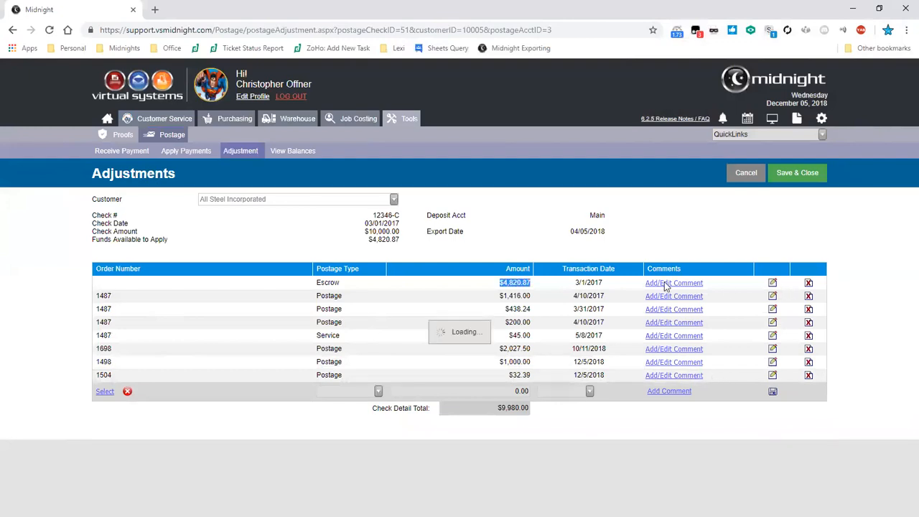
drag(512, 282, 518, 283)
text(04)
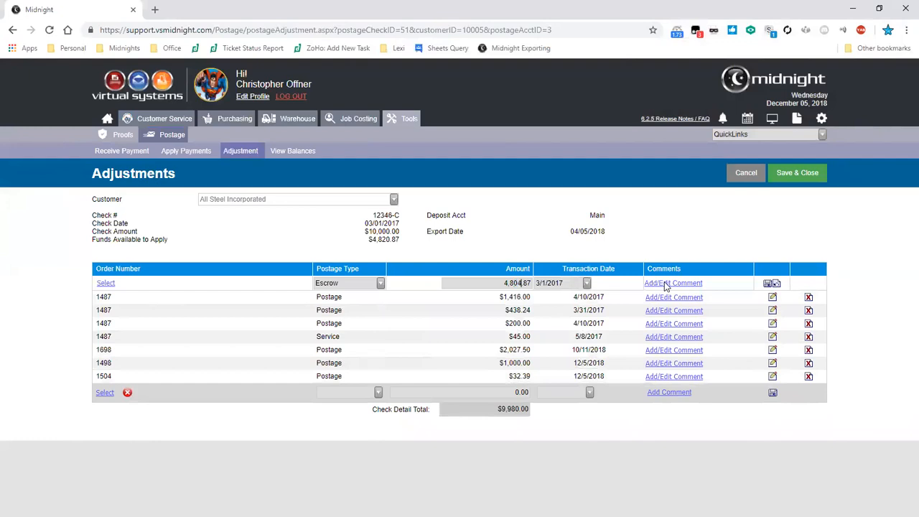
key(BackSpace)
drag(400, 240, 198, 236)
drag(498, 410, 527, 411)
click(770, 284)
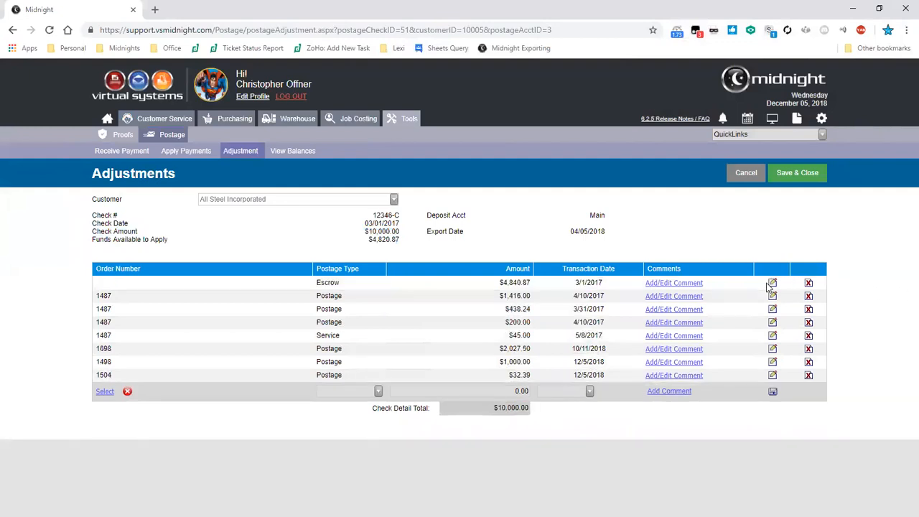
click(796, 178)
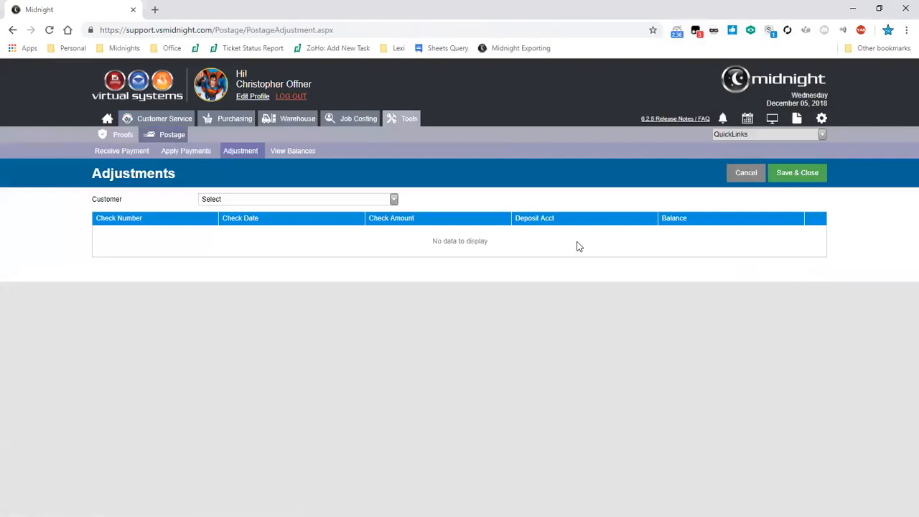
- Open the postage adjustments for All Steel Incorporated's $10,000.00 check dated 03/01/2017
click(393, 200)
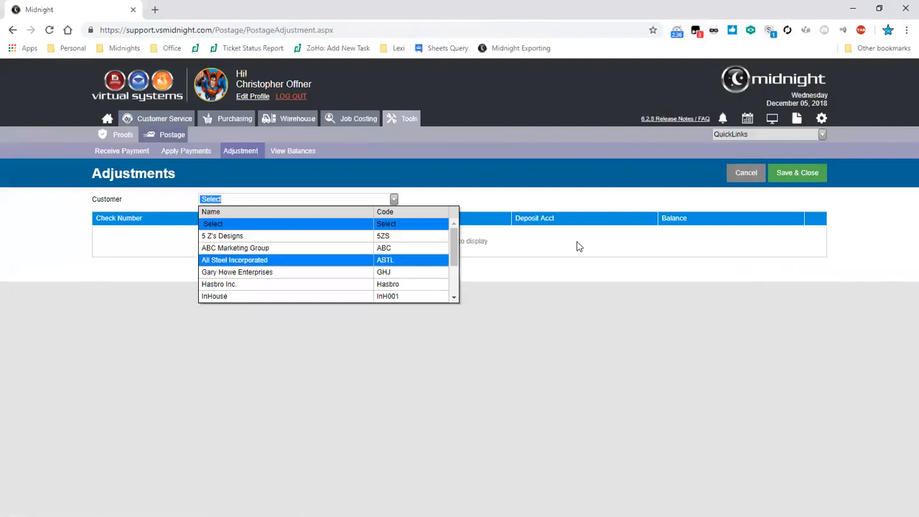
key(Return)
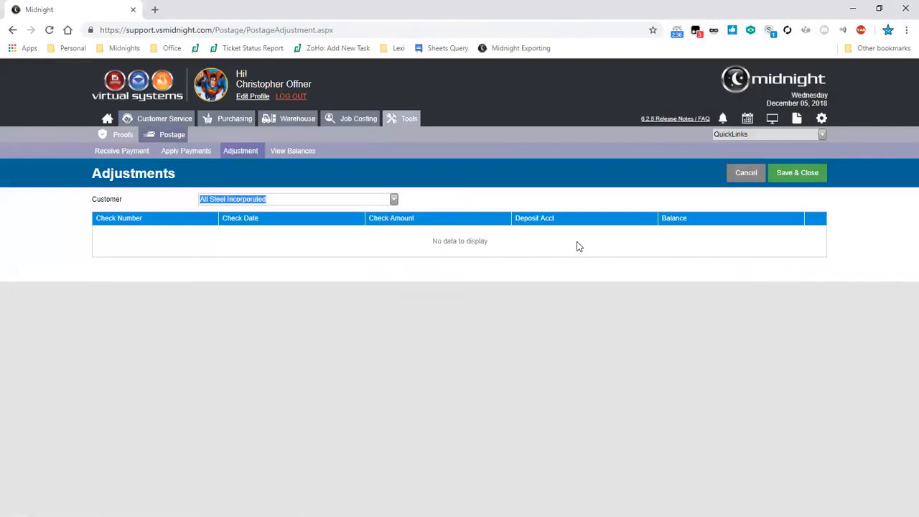
click(113, 294)
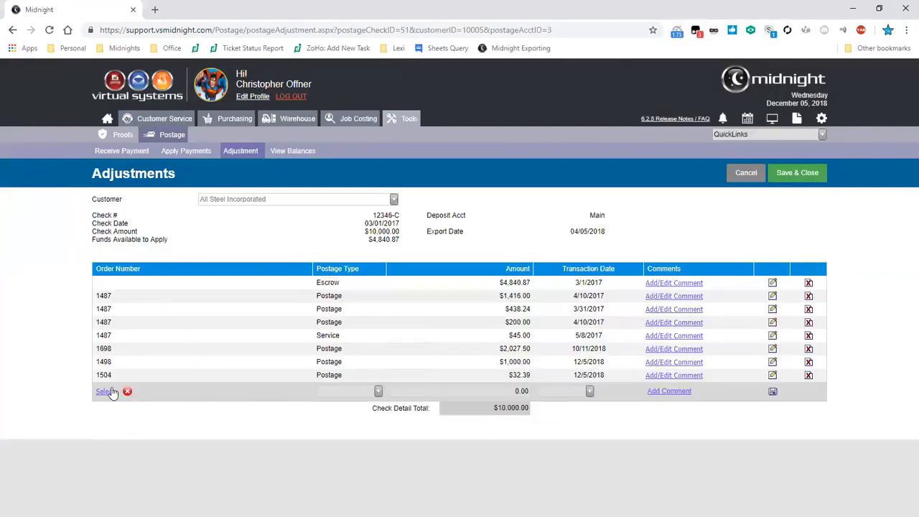
- Try to add a Service line of $50.55 for the Digital Dogs order, dated 12/21/2018, to the check
click(108, 391)
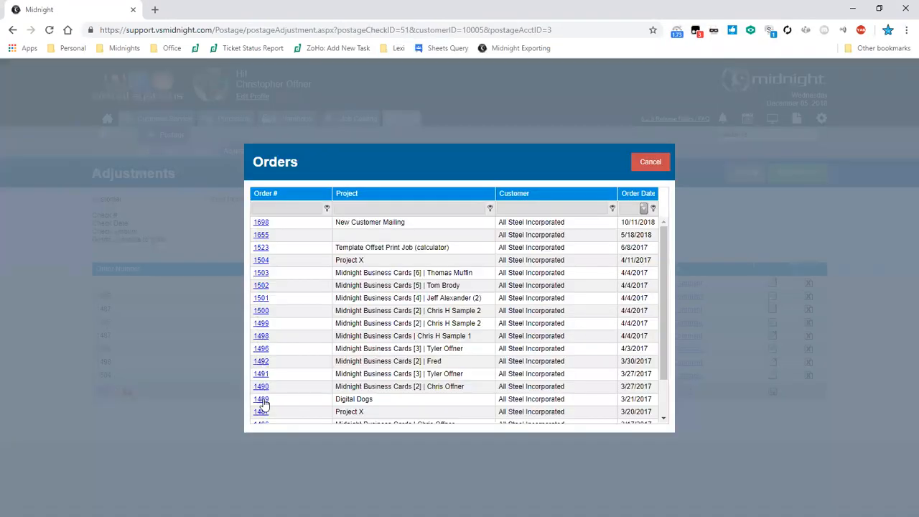
scroll(262, 413, down, 2)
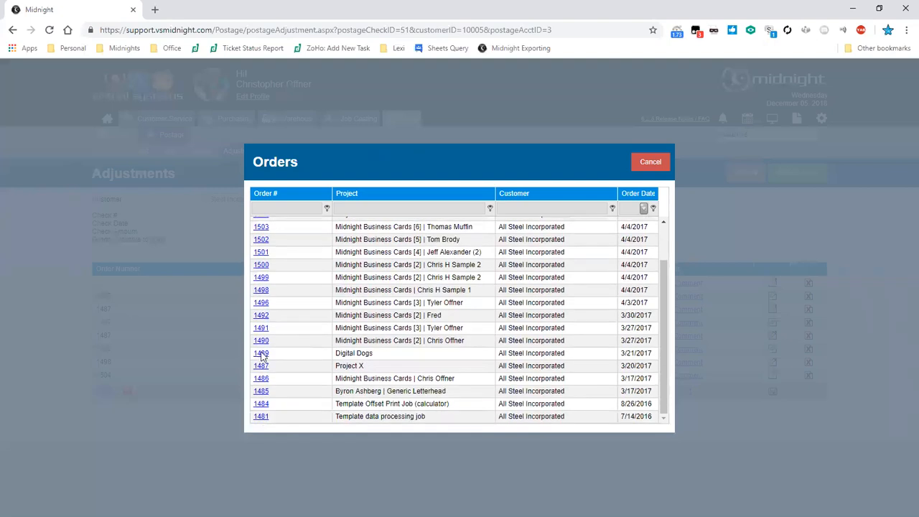
click(261, 353)
click(353, 392)
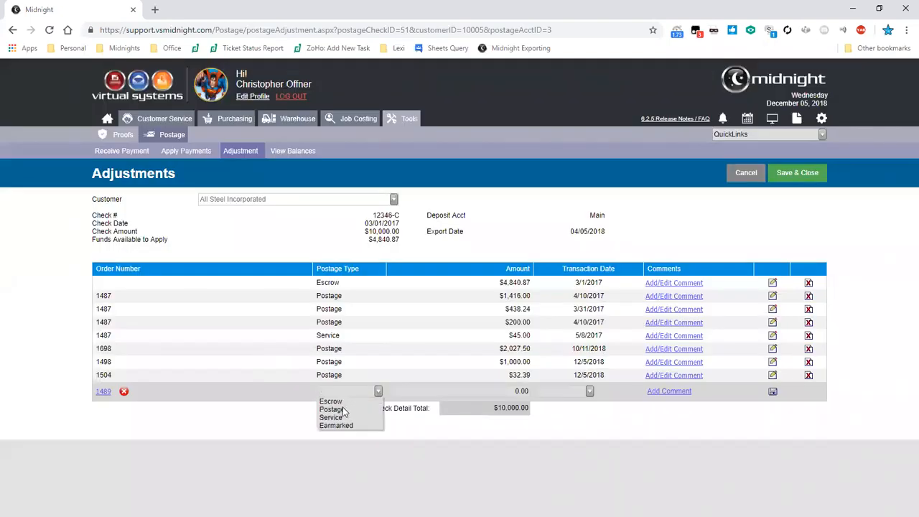
click(343, 417)
key(Tab)
text(50.55)
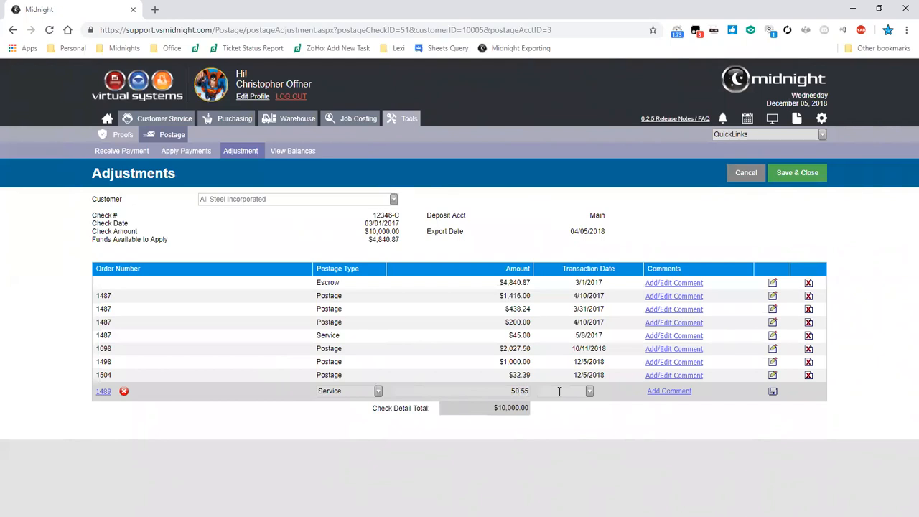
click(590, 391)
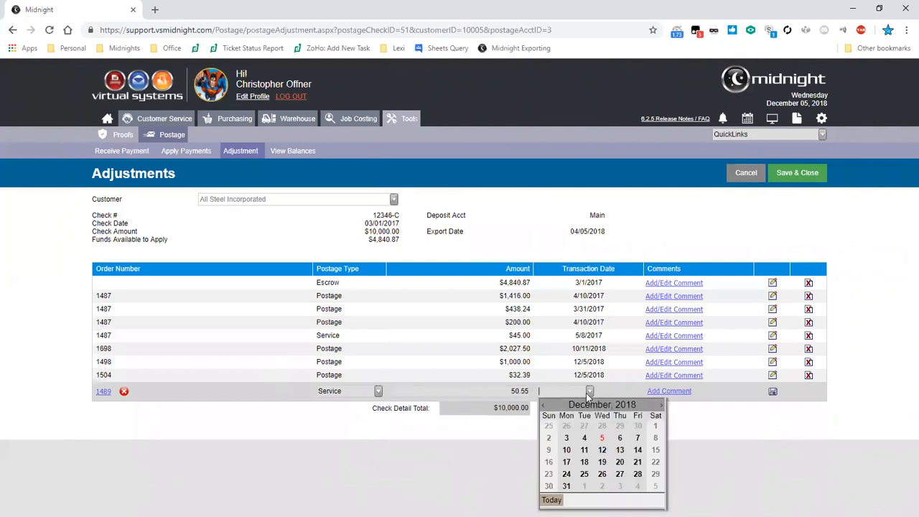
click(635, 464)
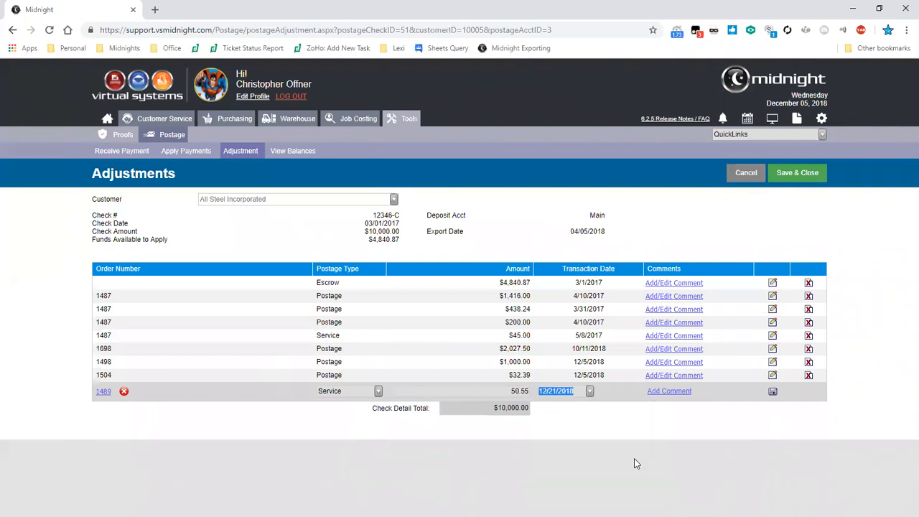
click(773, 395)
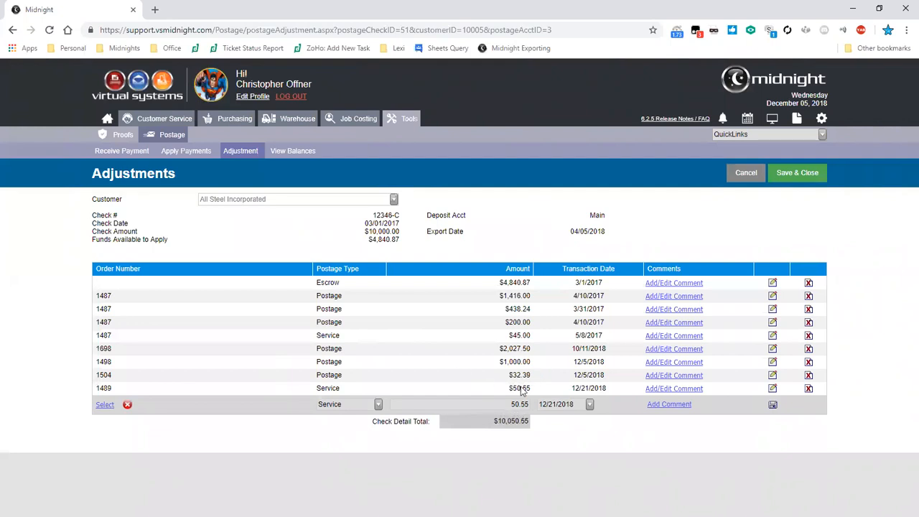
- Compare the check detail total with the check amount, and set the Escrow line's amount to $4,839.17
drag(492, 423, 531, 423)
drag(93, 231, 144, 231)
click(144, 231)
click(773, 284)
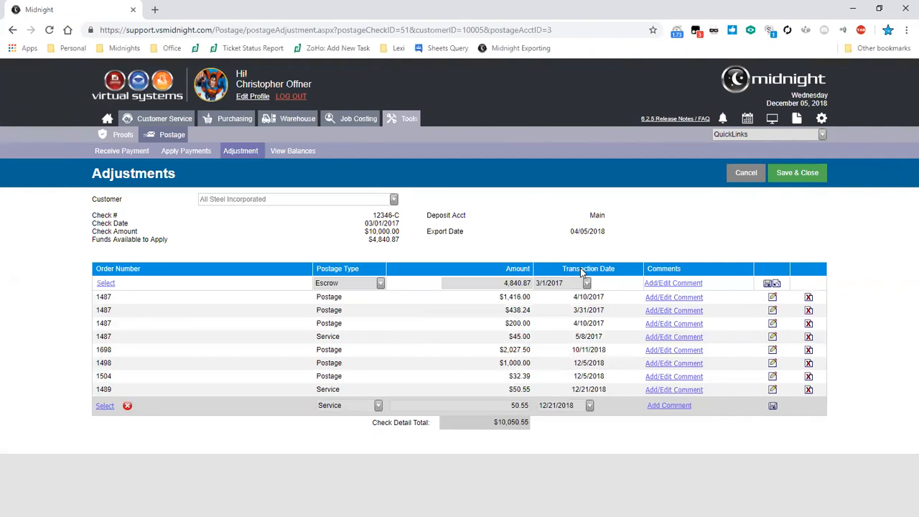
key(Tab)
text(48.39)
key(BackSpace)
key(BackSpace)
key(BackSpace)
text(39.17)
click(774, 285)
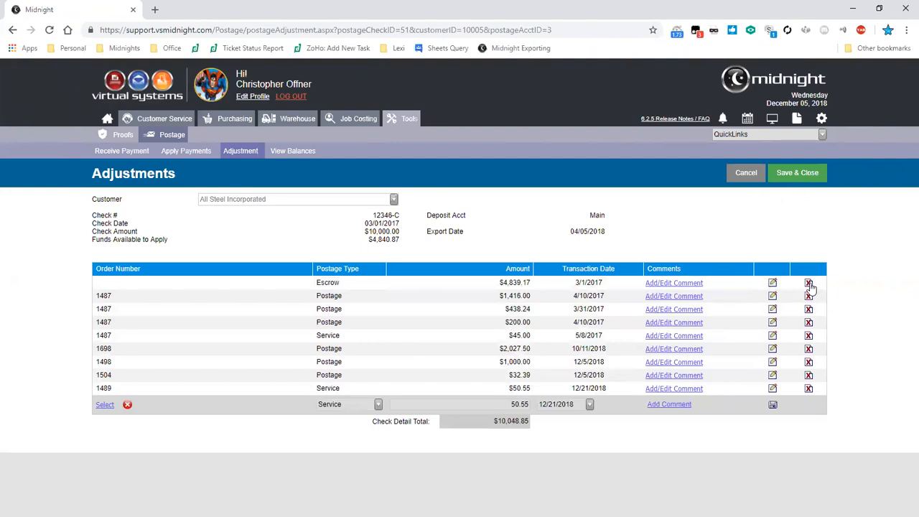
- Delete the Escrow line from the check and cancel the adjustments without saving
click(809, 283)
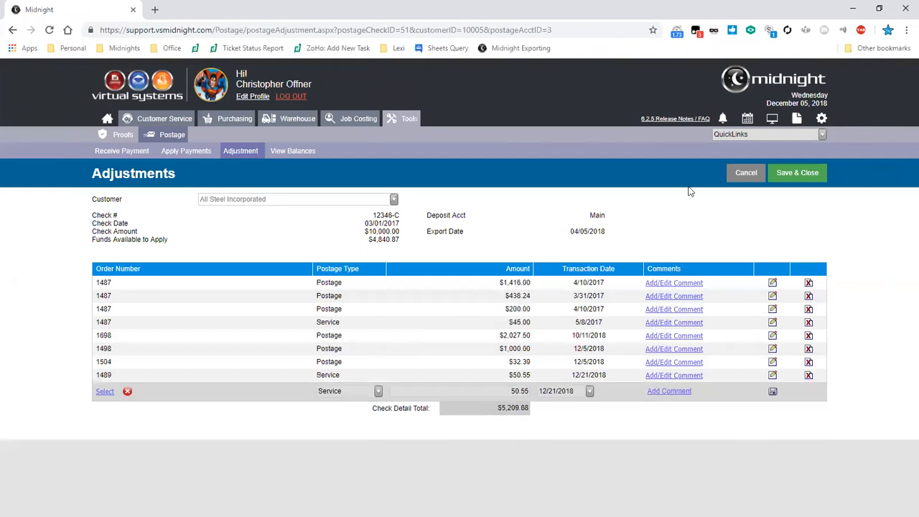
click(746, 172)
key(Return)
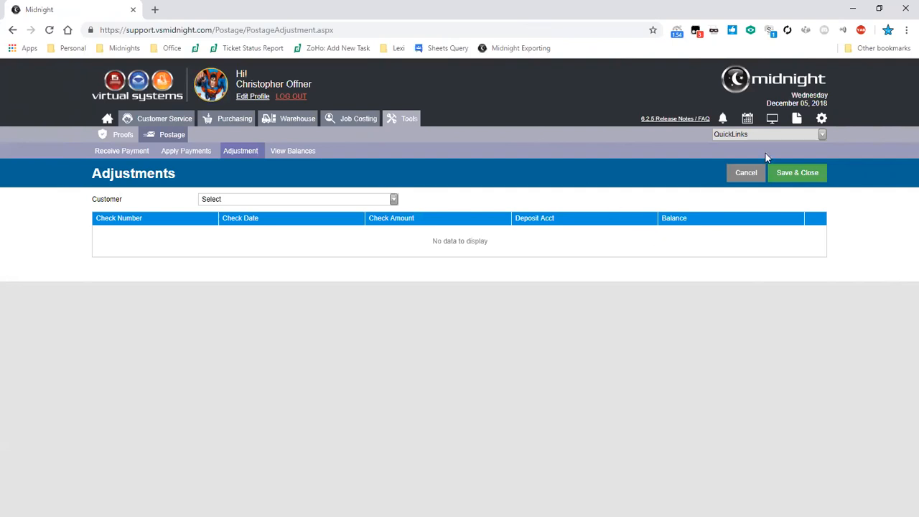
- Open the Postage Inventory transactions in the Accounting section of the list maintenance settings
click(822, 119)
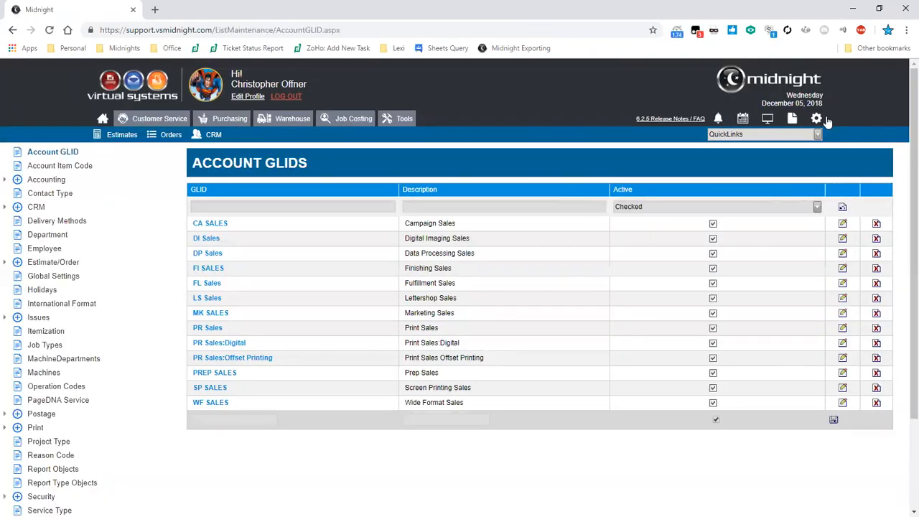
click(9, 180)
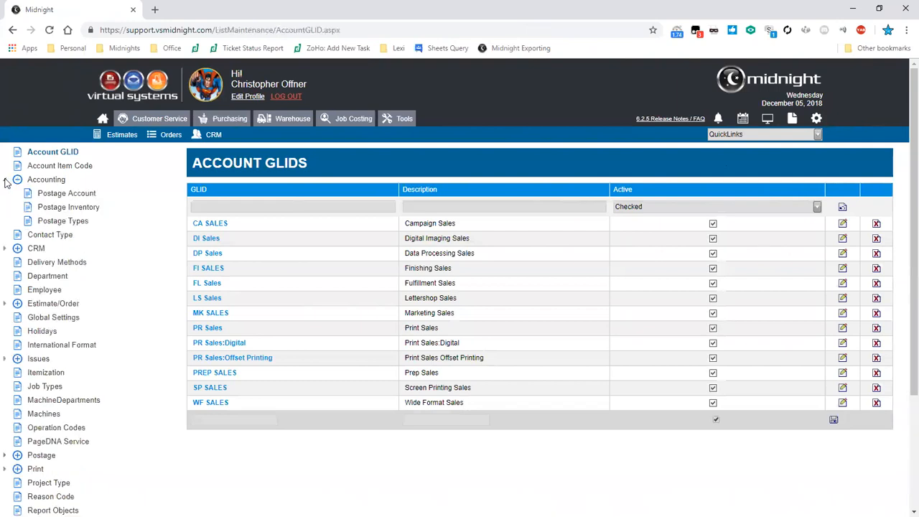
click(61, 208)
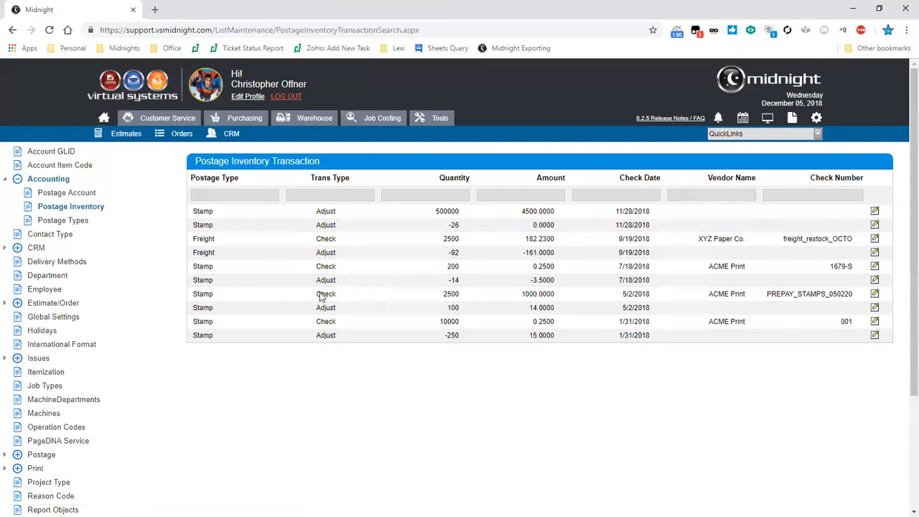
- Start a postage check disbursement with 120518_stamp_restocl as its check number
click(754, 134)
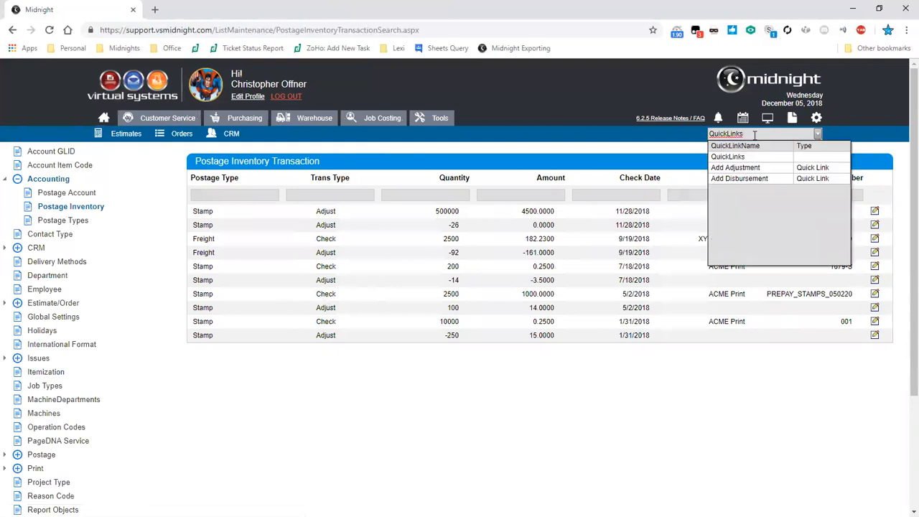
click(742, 178)
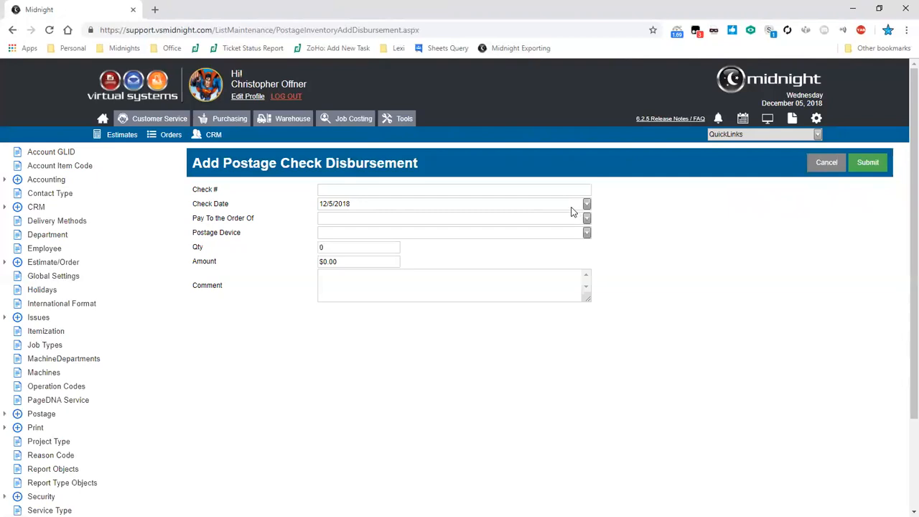
text(120518_stamp_restocl)
- Set the disbursement's postage device to Stamp and make it payable to ACME Print
key(Tab)
key(Tab)
key(Tab)
key(Down)
key(Down)
key(Down)
key(Down)
key(Down)
key(Down)
key(Down)
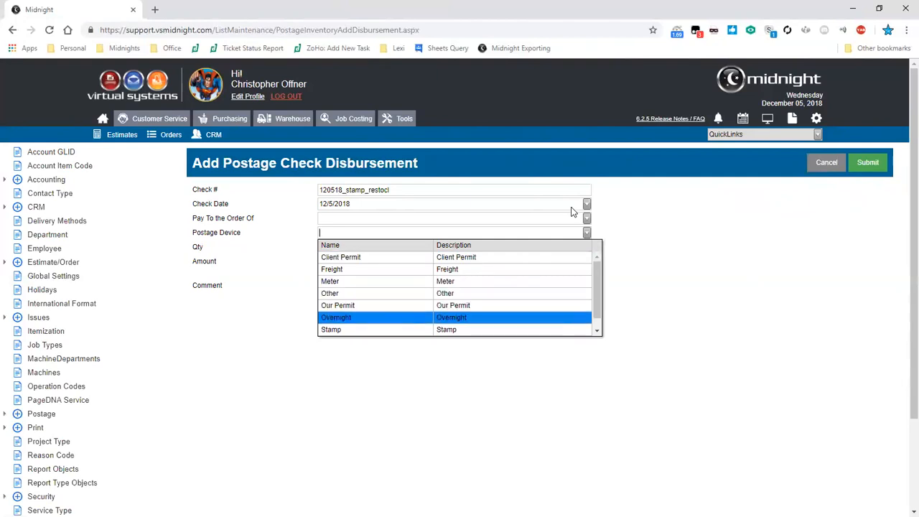
key(Return)
key(shift+Tab)
key(Down)
key(Down)
key(Down)
key(Up)
key(Up)
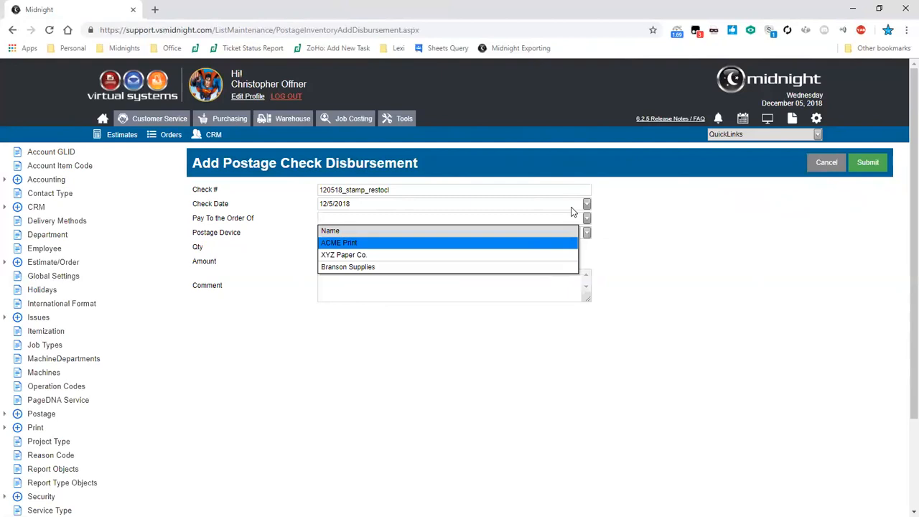
key(Return)
- Set the disbursement's quantity to 10,000 and its amount to $0.36, and submit it
key(Tab)
key(Tab)
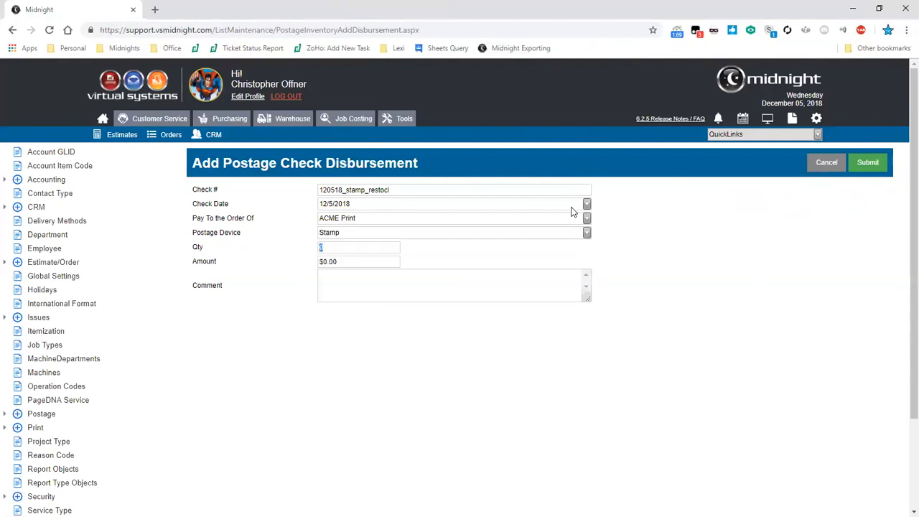
text(10,000)
key(Tab)
text($0.36)
click(866, 163)
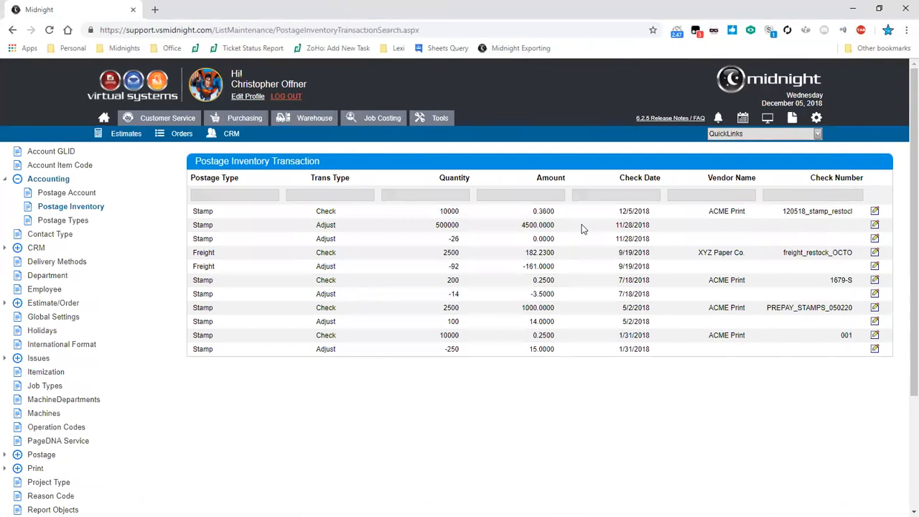
- Submit a Stamp inventory adjustment with quantity -17, amount $8.33 and spoilage type Non-Recoverable, and check the new transactions in the list
click(817, 133)
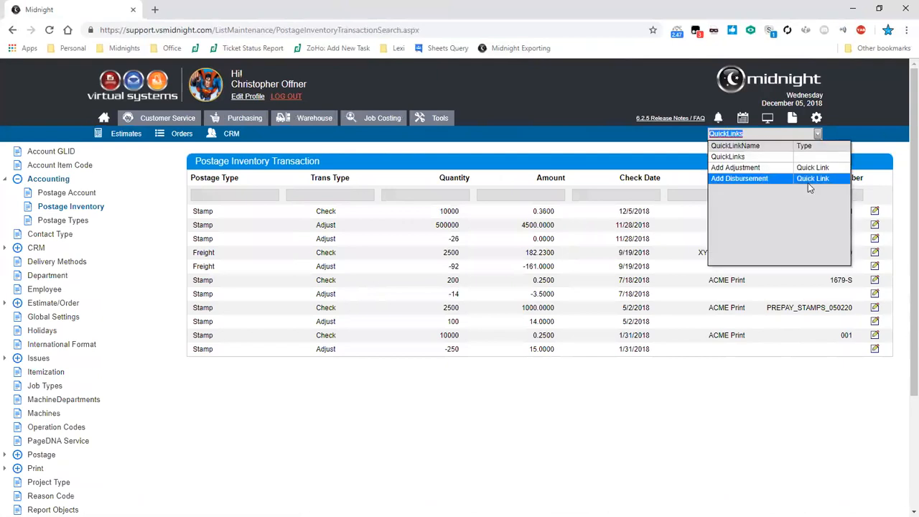
click(772, 170)
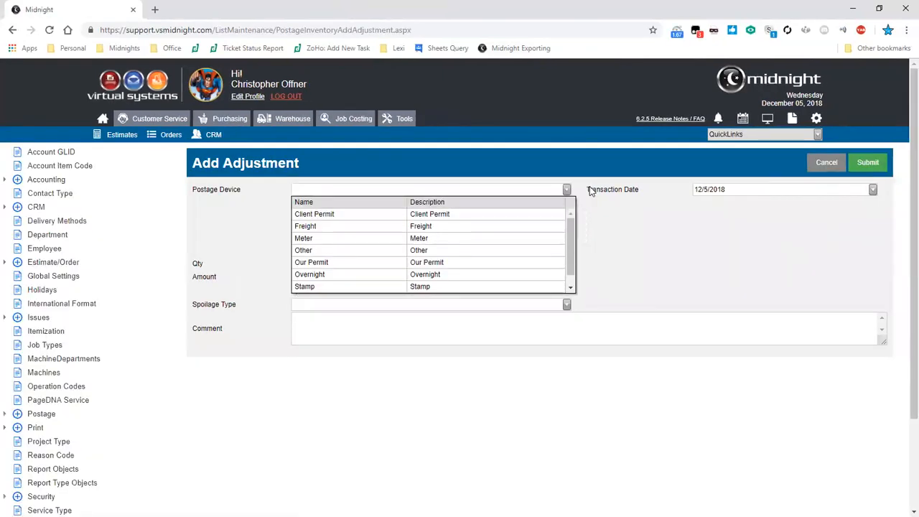
key(Return)
key(Tab)
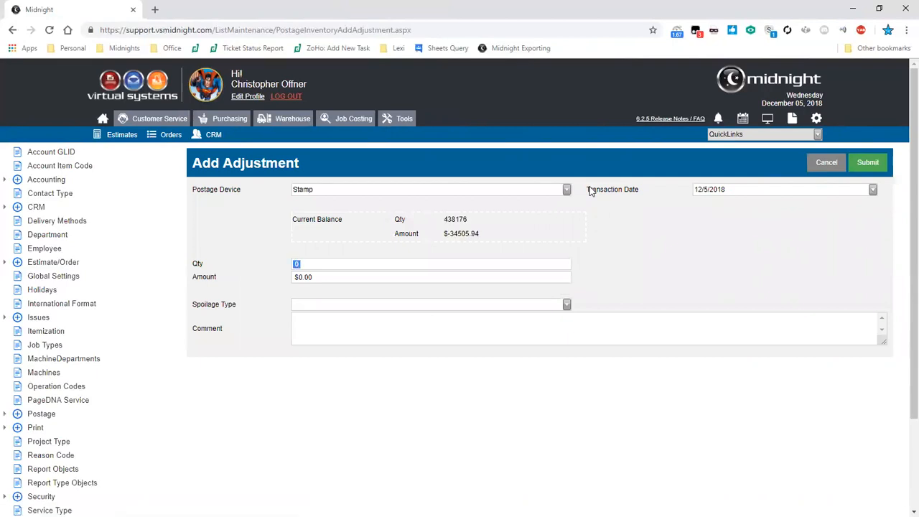
text(-17)
key(Tab)
text(8.33)
click(331, 303)
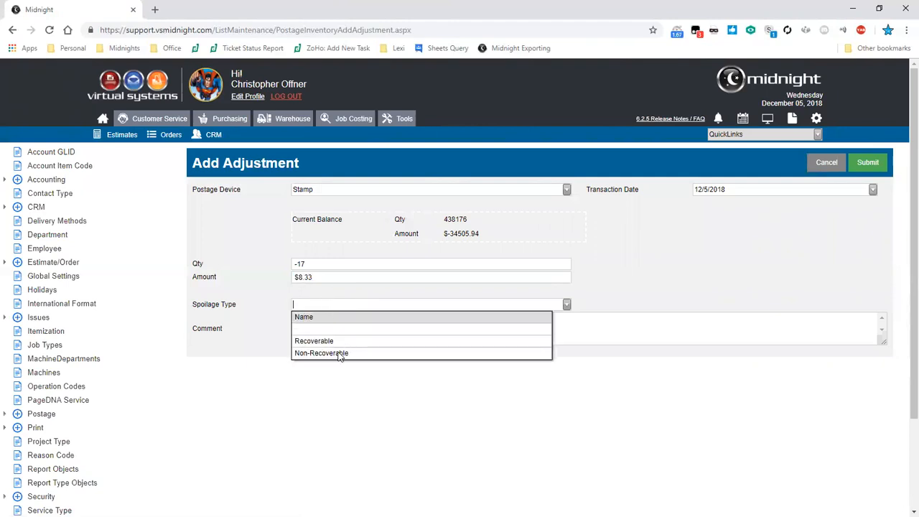
click(339, 354)
click(338, 334)
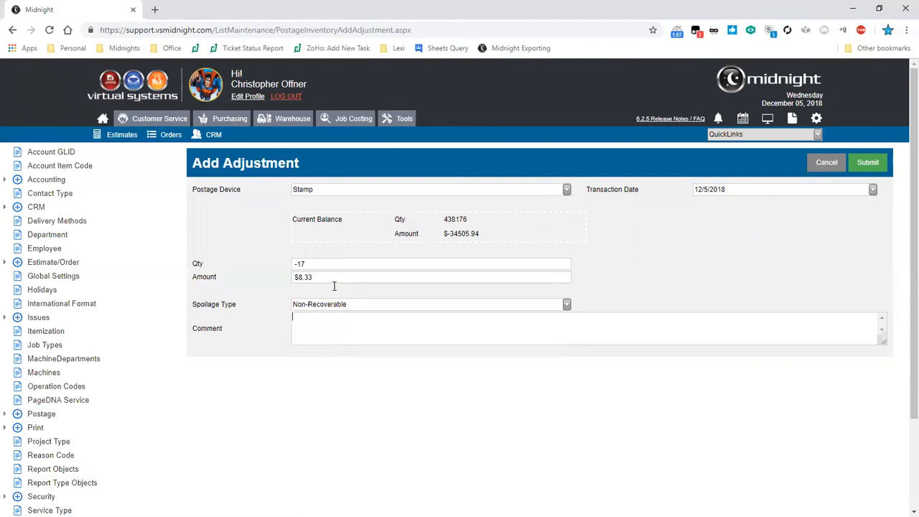
click(865, 171)
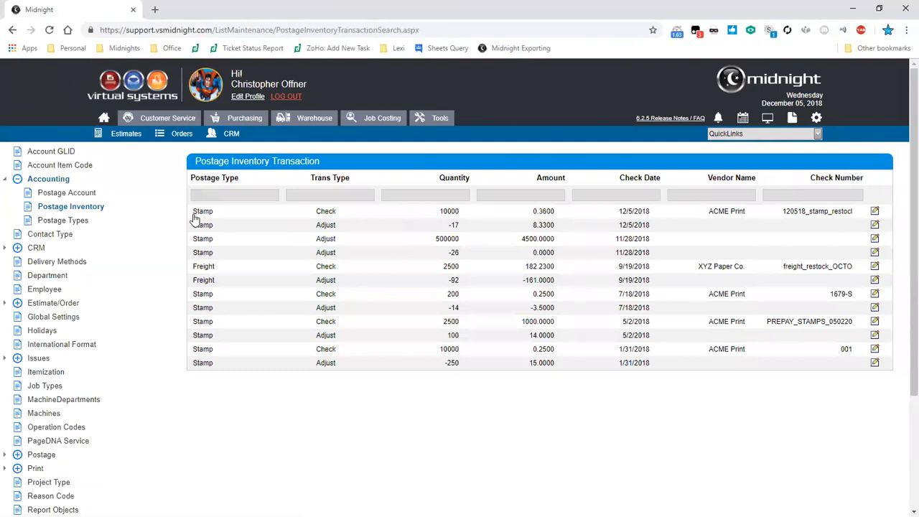
drag(194, 219, 845, 233)
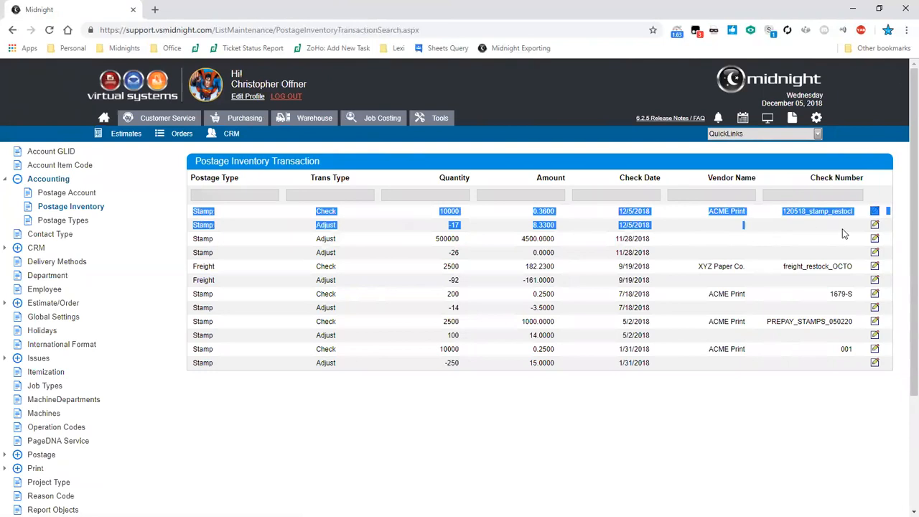
click(844, 233)
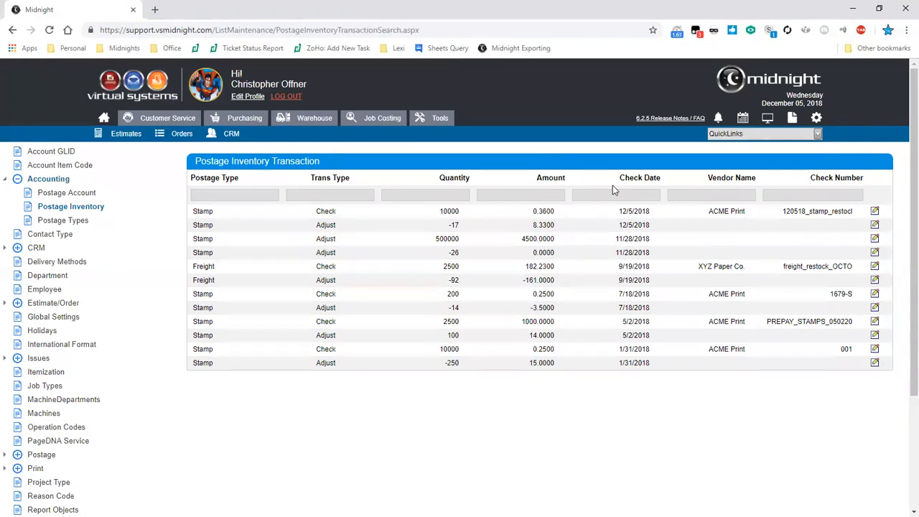
- View the Postage Checks Received by Date Range report and its total, followed by the Postage Detail by Customer report
click(793, 119)
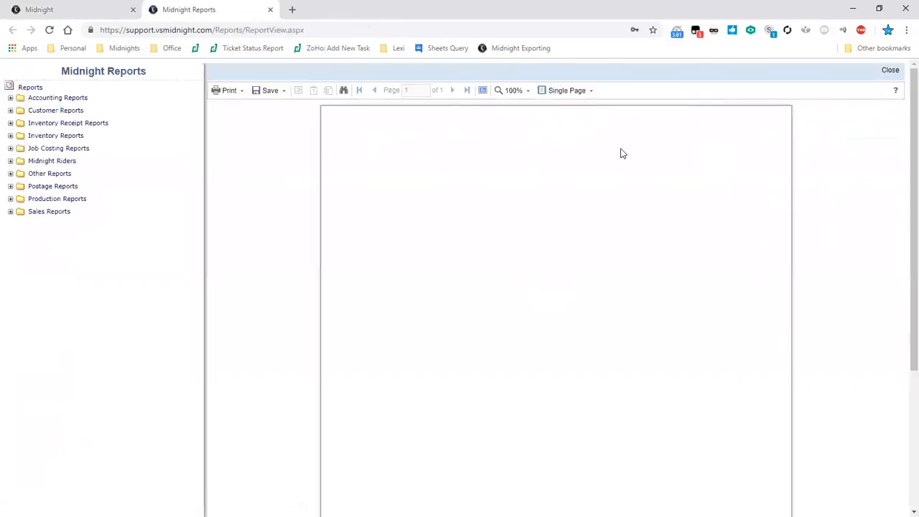
click(10, 186)
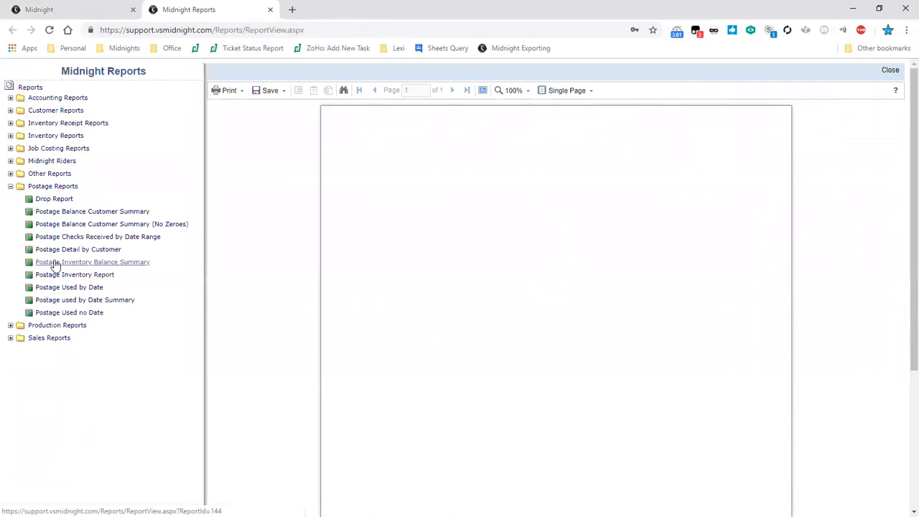
click(68, 240)
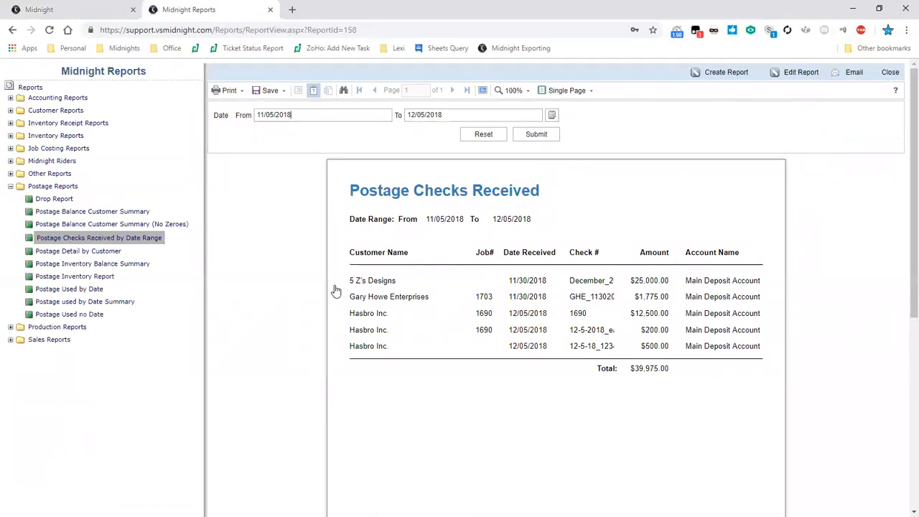
drag(670, 370, 627, 375)
click(627, 371)
click(102, 256)
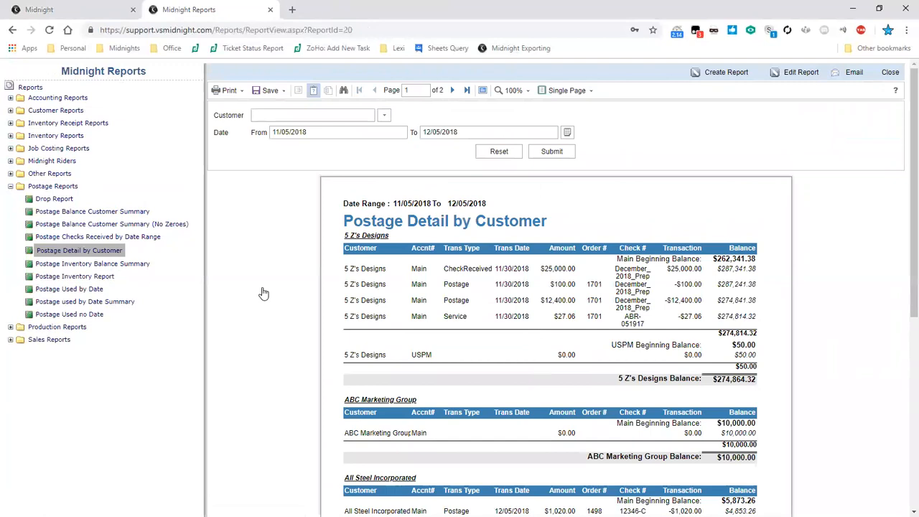
- Examine the 5 Z's Designs transactions and the Main and USPM beginning balances in the Postage Detail by Customer report
drag(345, 268, 707, 287)
click(707, 287)
drag(348, 301, 763, 320)
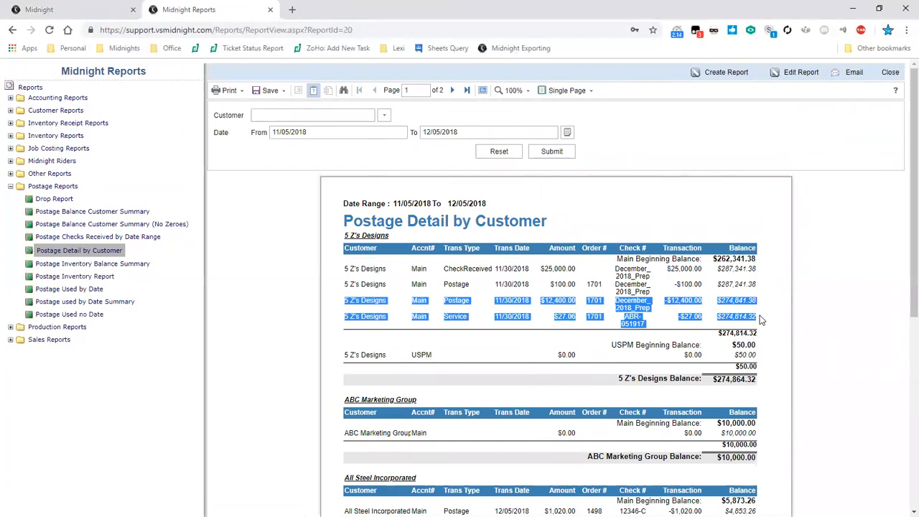
click(762, 320)
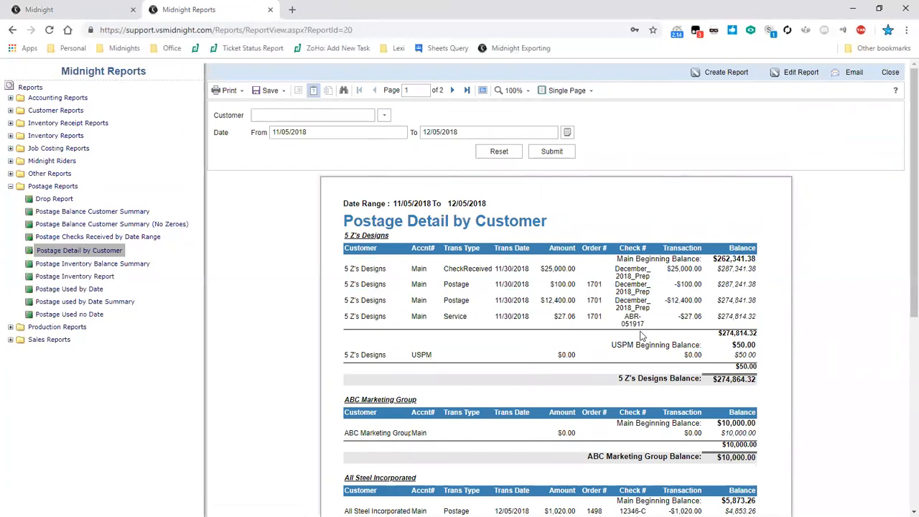
double_click(622, 259)
double_click(621, 344)
click(635, 343)
- Review the Customer filter choices of the Postage Detail by Customer report and check the grand total on its last page
click(384, 115)
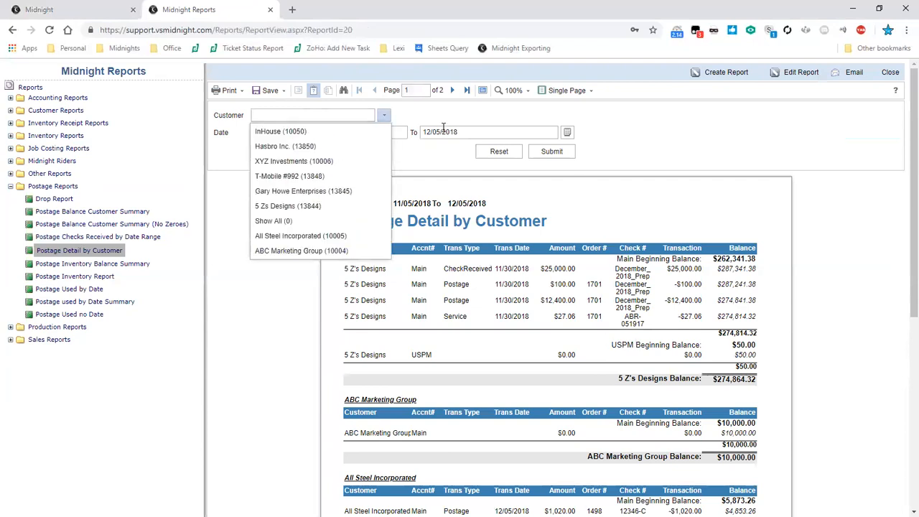
click(443, 127)
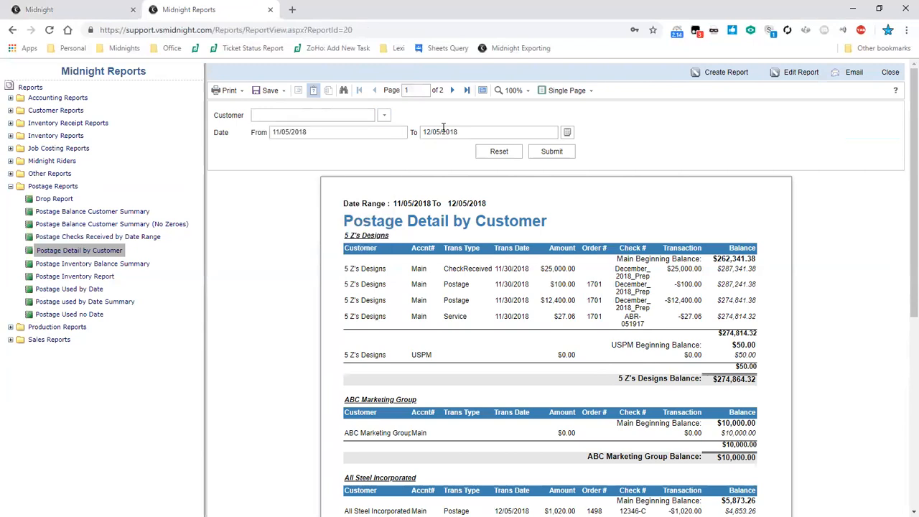
scroll(690, 230, down, 2)
scroll(691, 230, up, 2)
click(465, 90)
drag(708, 451, 758, 451)
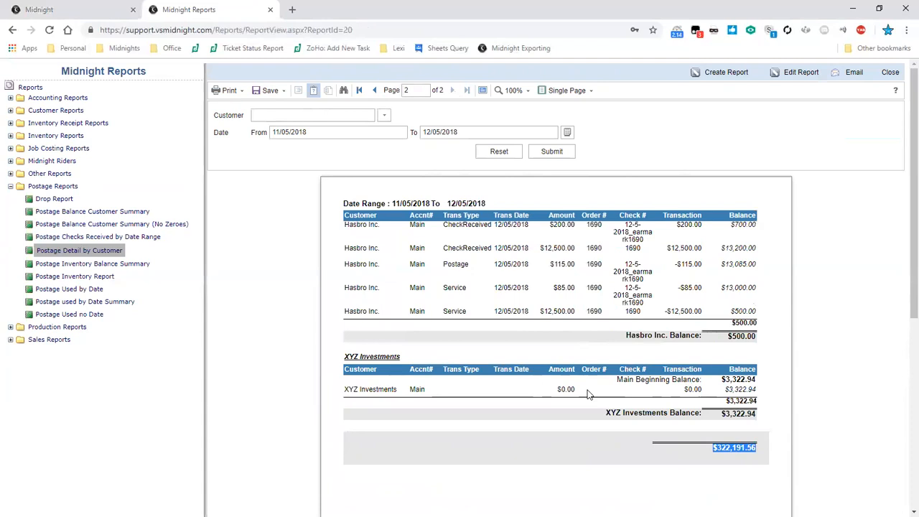
- Run the Postage Inventory Report for all postage devices with a check date range starting 11/05/2017
click(100, 280)
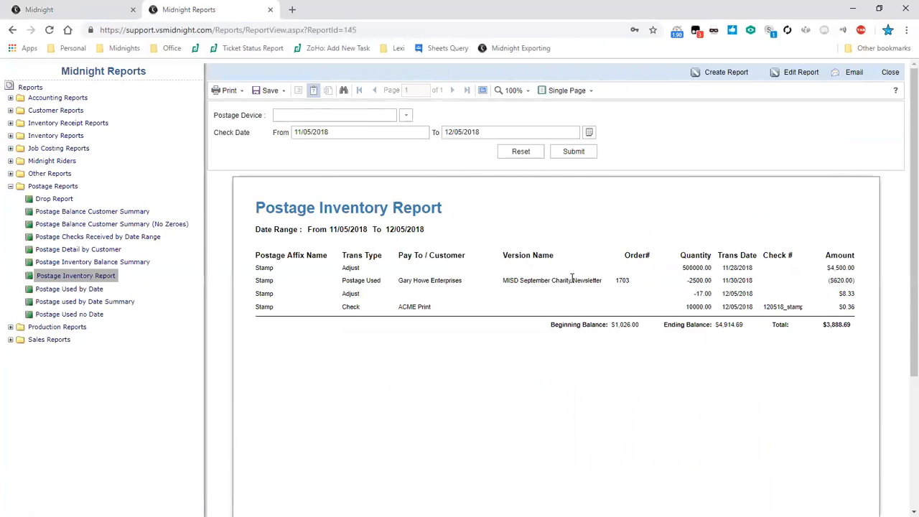
click(406, 115)
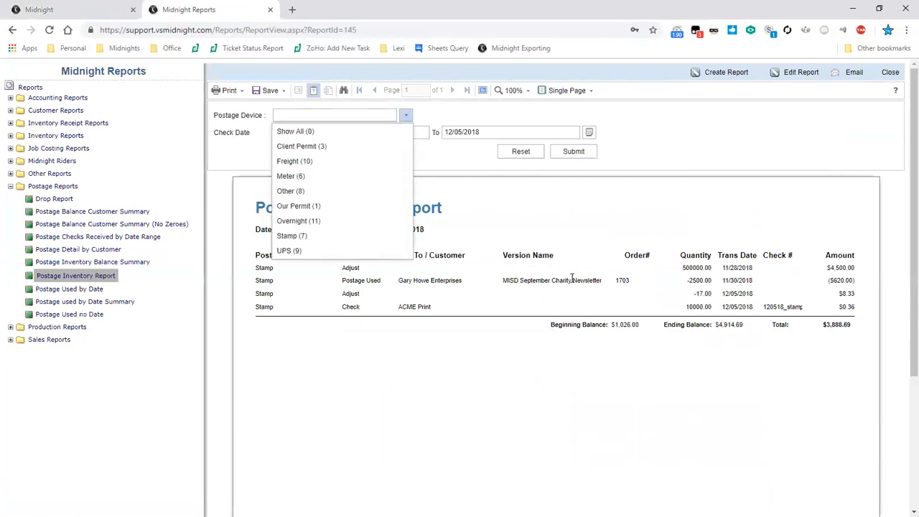
click(296, 132)
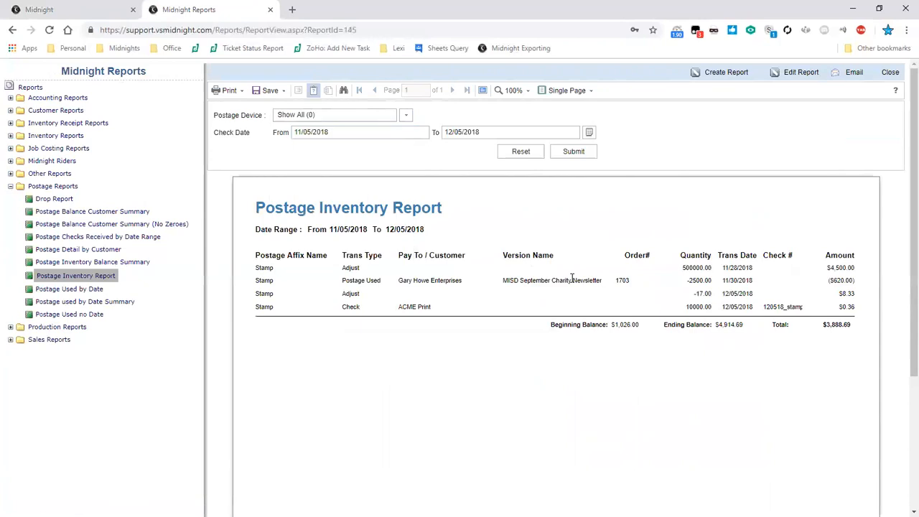
click(405, 115)
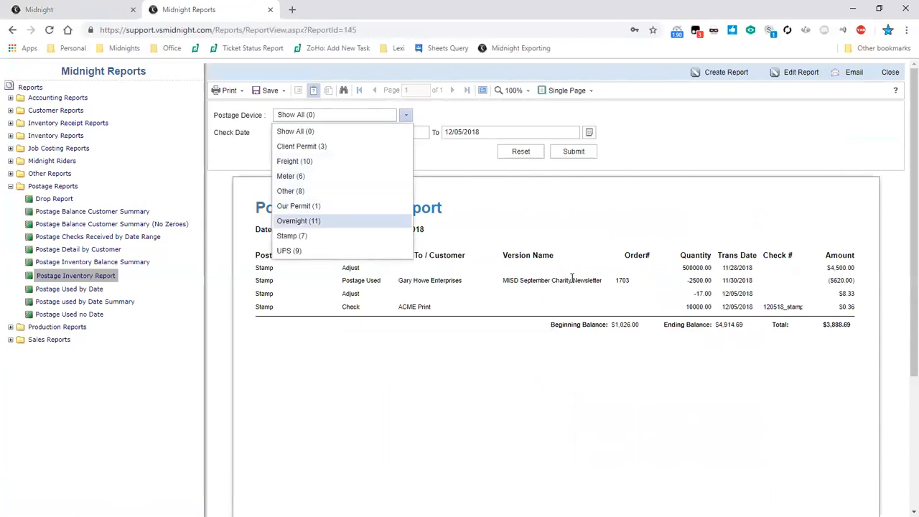
click(290, 234)
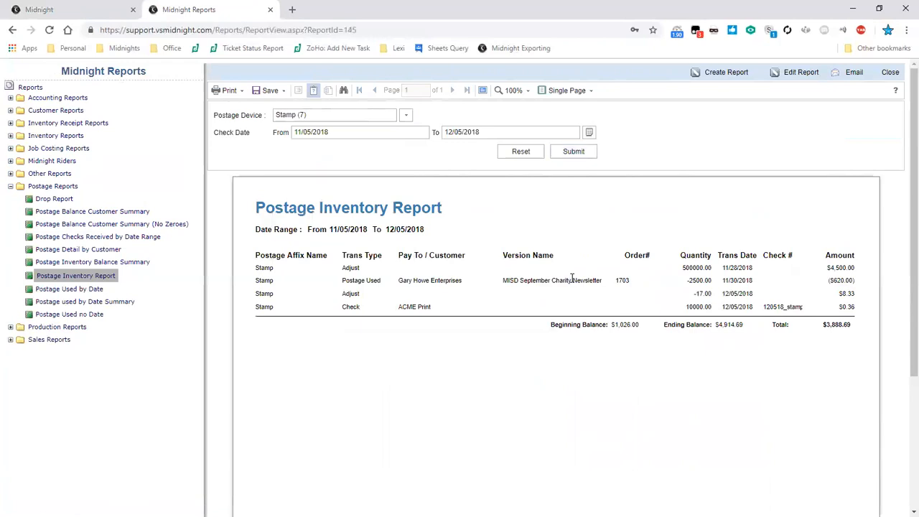
click(406, 115)
click(293, 129)
key(BackSpace)
text(7)
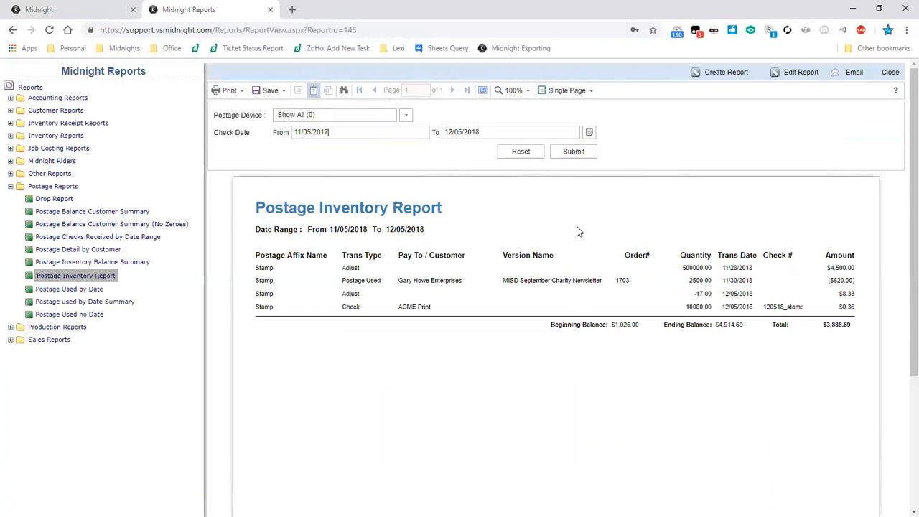
click(575, 164)
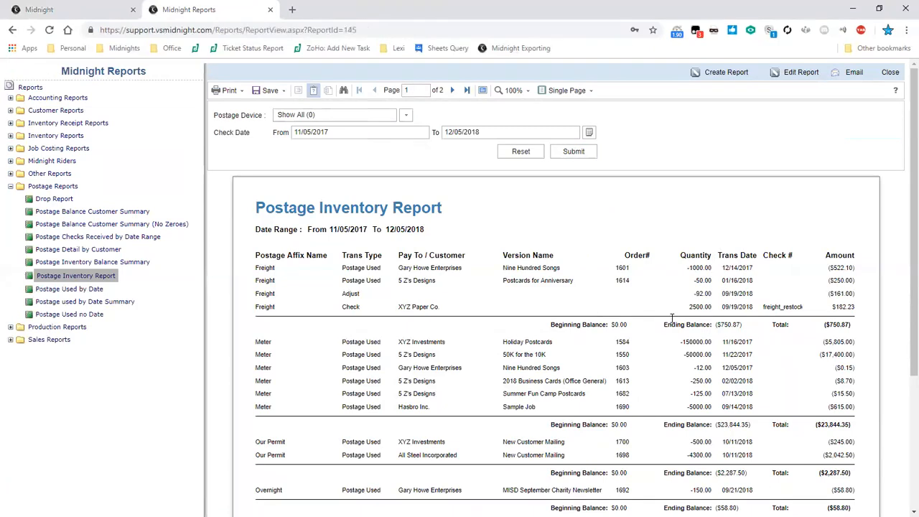
- View the Postage Inventory Balance Summary and run the Postage Used by Date report for all customers starting 11/05/2017
click(78, 263)
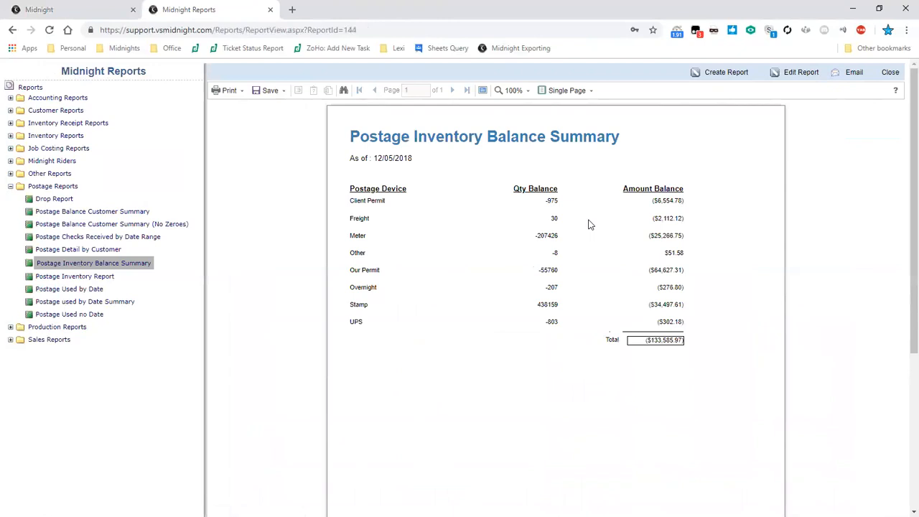
click(72, 291)
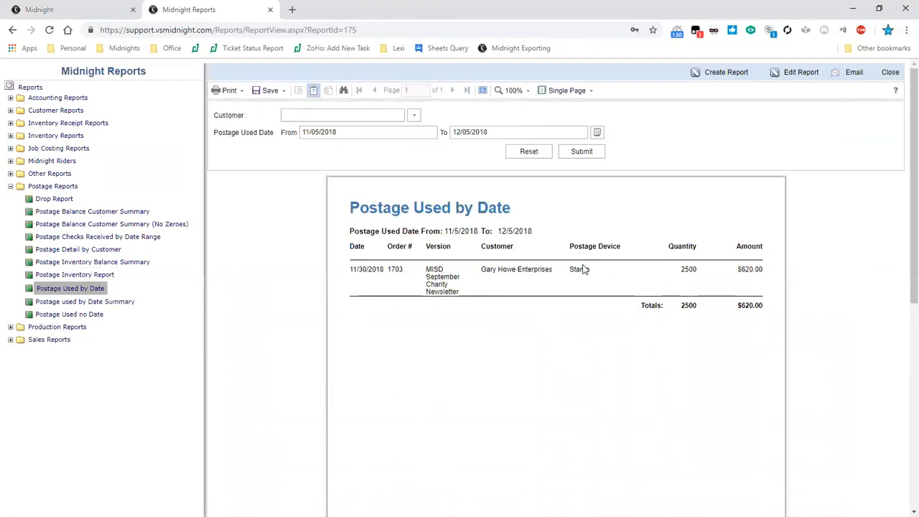
click(414, 115)
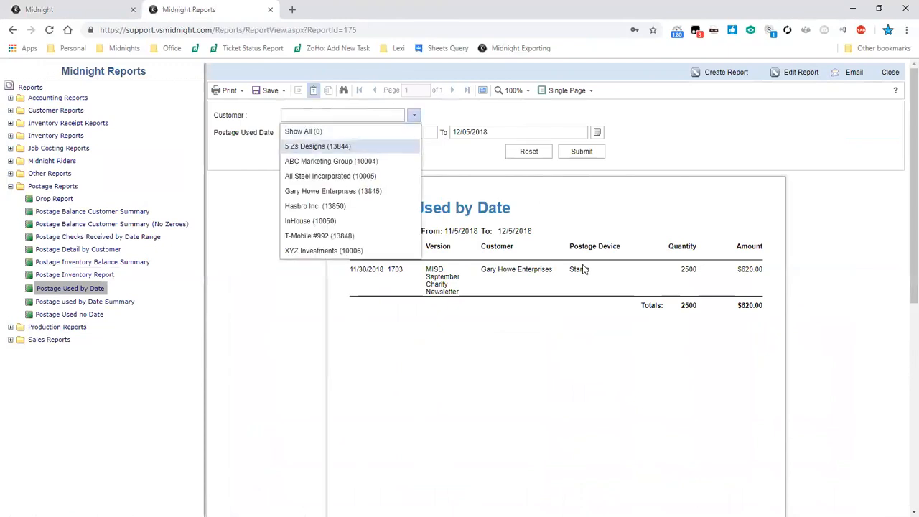
click(319, 146)
click(414, 115)
click(304, 132)
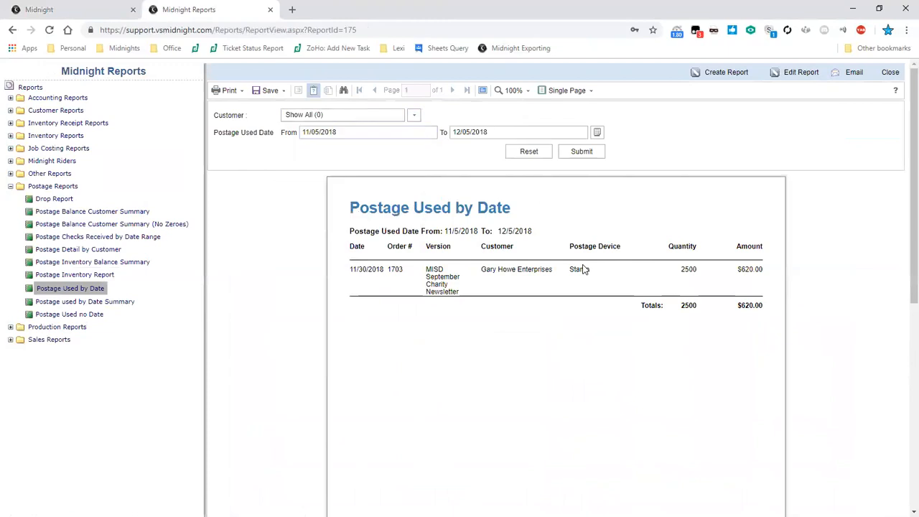
key(shift+Right)
text(7)
click(585, 152)
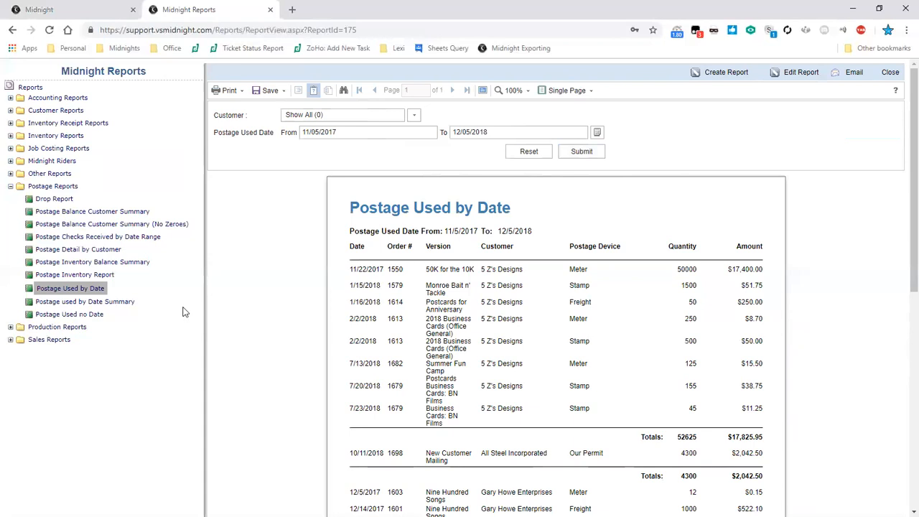
- Run the Postage used by Date Summary report for all customers starting 11/05/2017 and examine its first order row
click(113, 303)
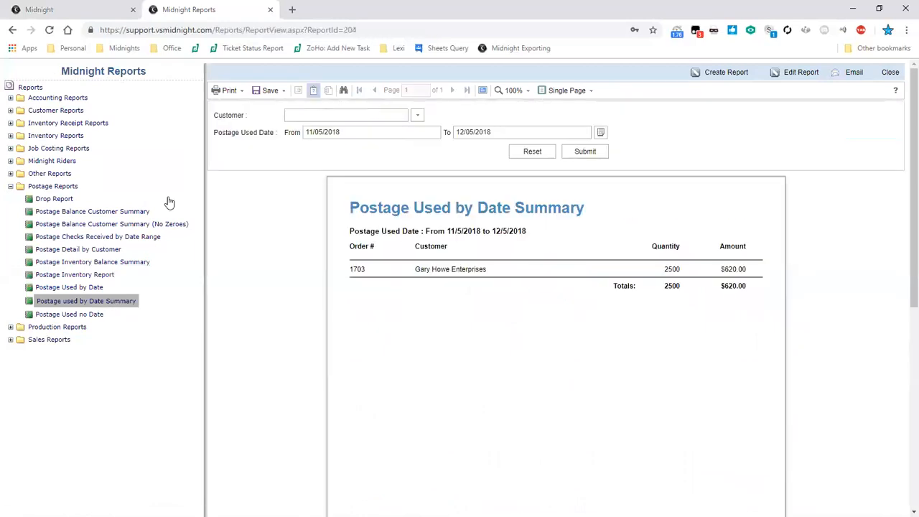
click(589, 155)
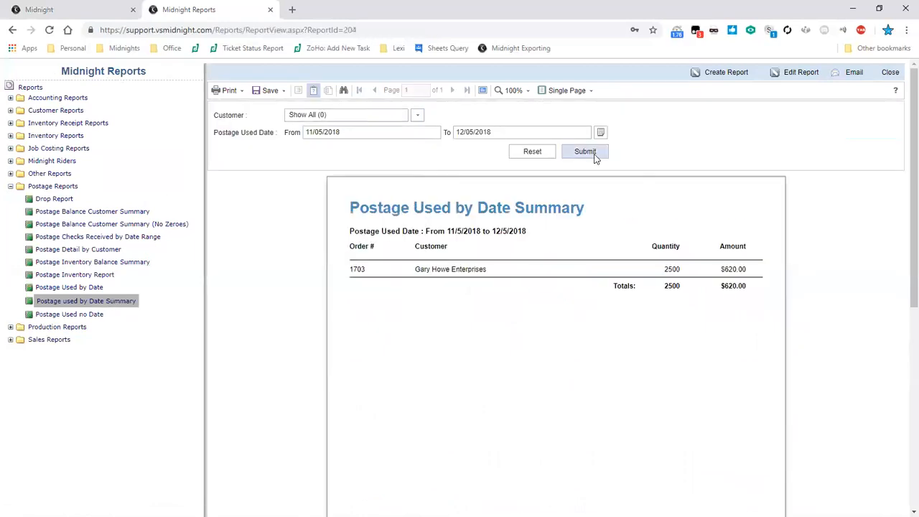
text(7)
click(587, 153)
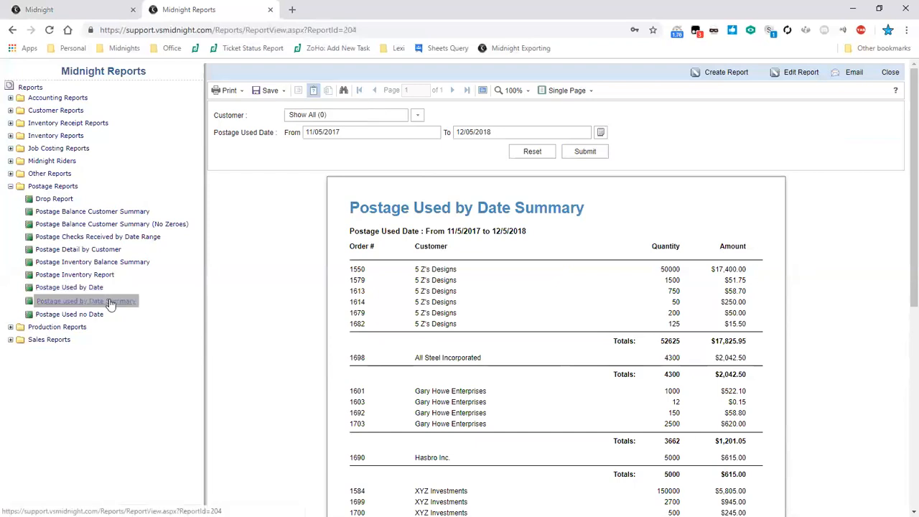
drag(350, 269, 745, 267)
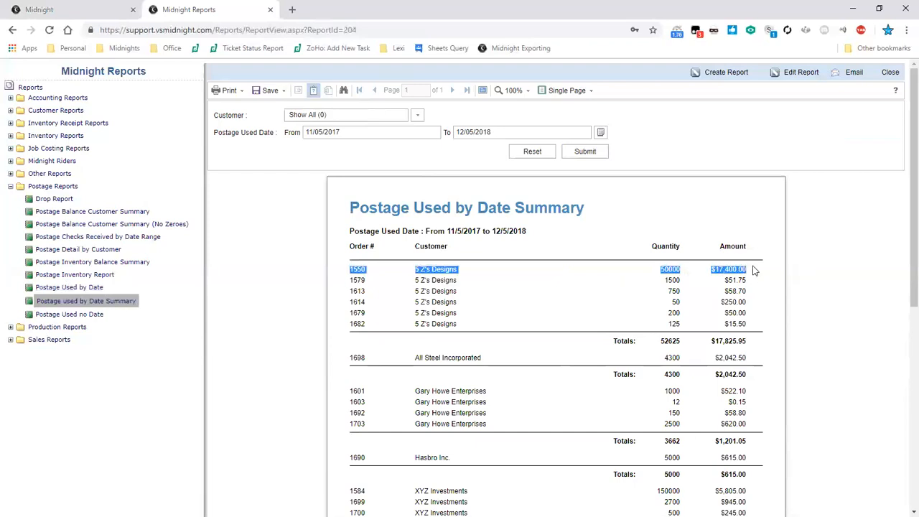
click(754, 270)
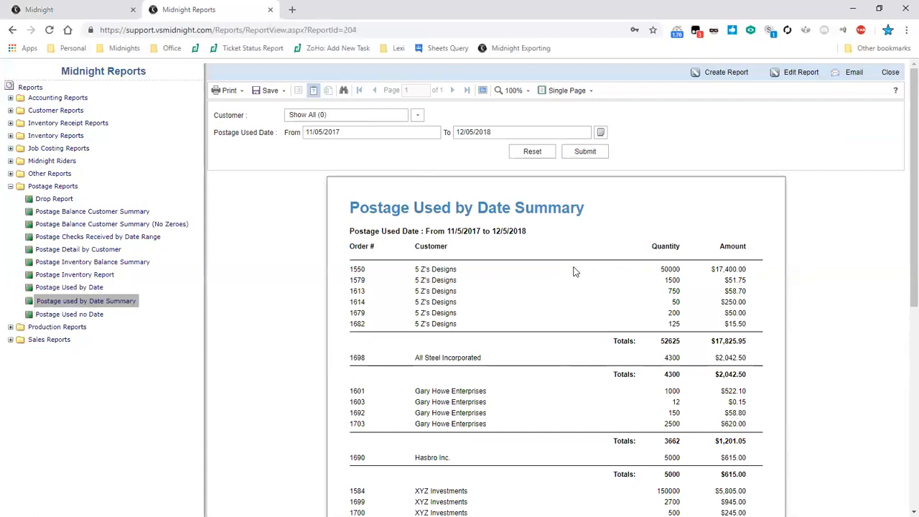
- View the Postage Used no Date report and open the Postage Balance Customer Summary report
click(83, 316)
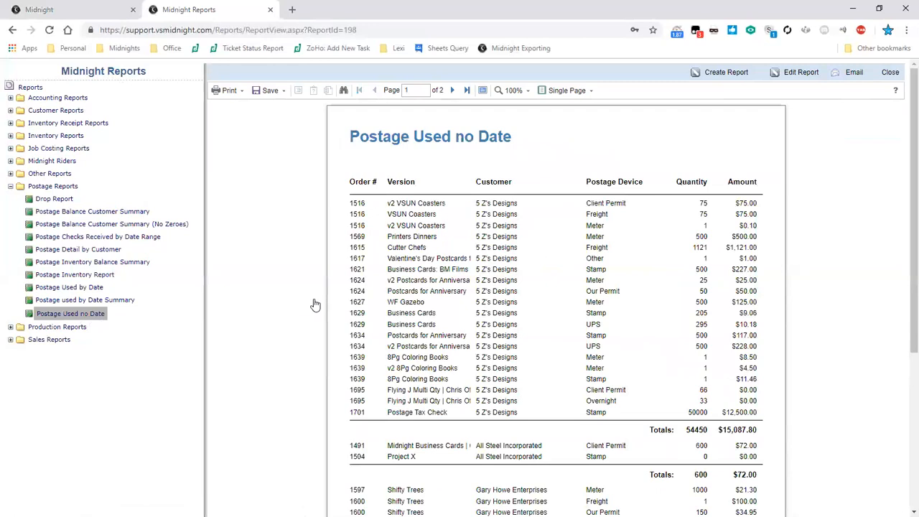
click(636, 208)
click(51, 213)
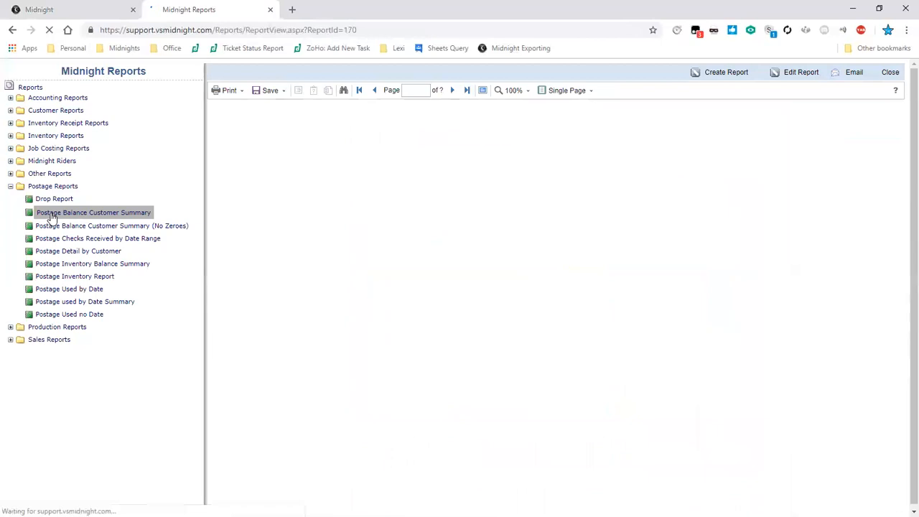
- Switch to the main Midnight page and view the customer Postage Balances, showing non-$0 balances only
click(101, 9)
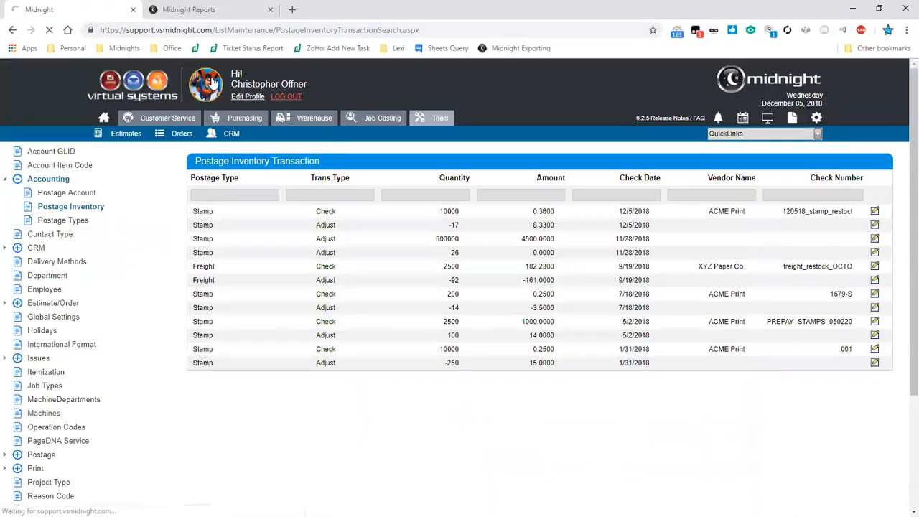
click(212, 82)
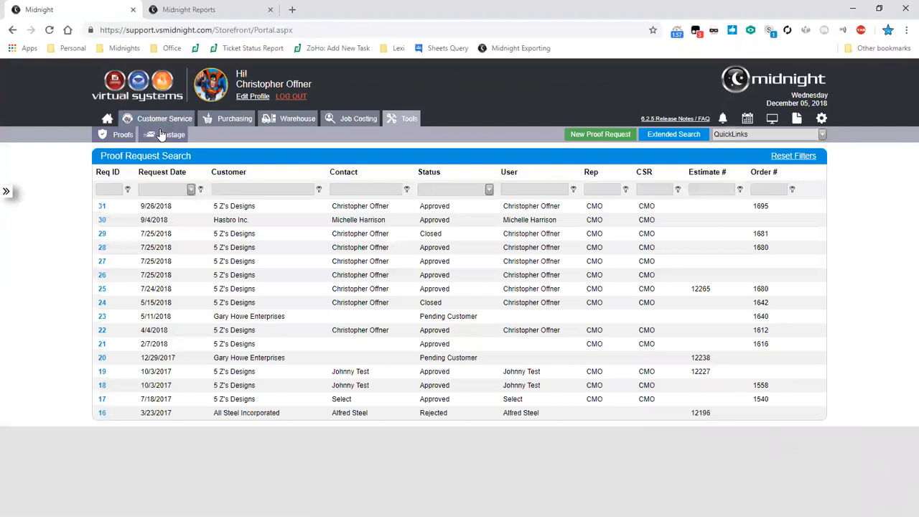
click(181, 137)
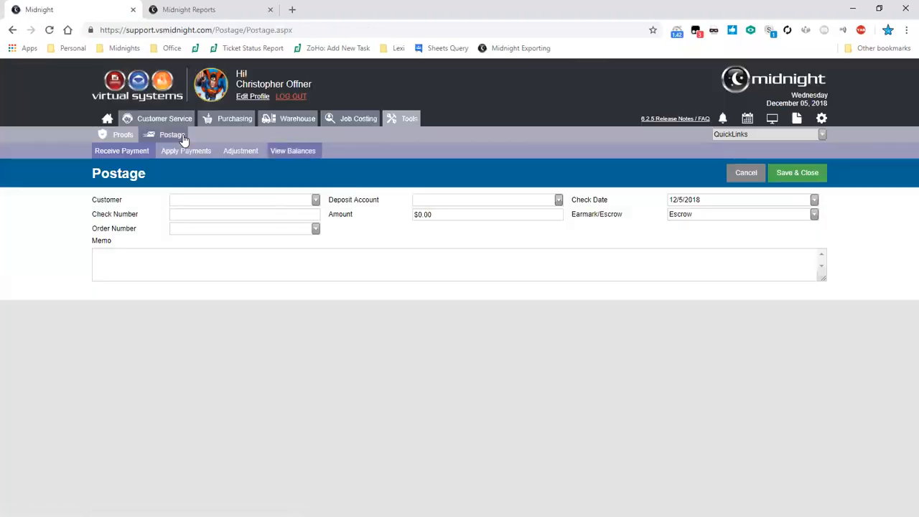
click(185, 141)
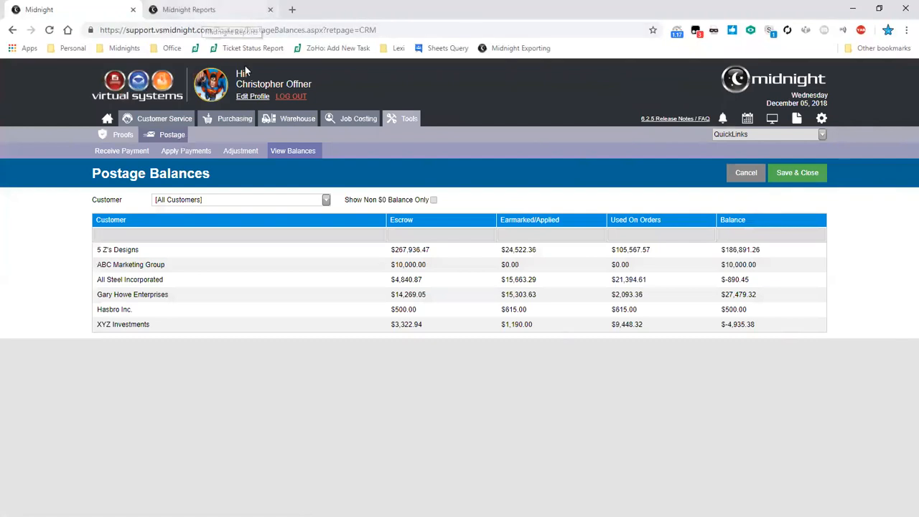
click(788, 180)
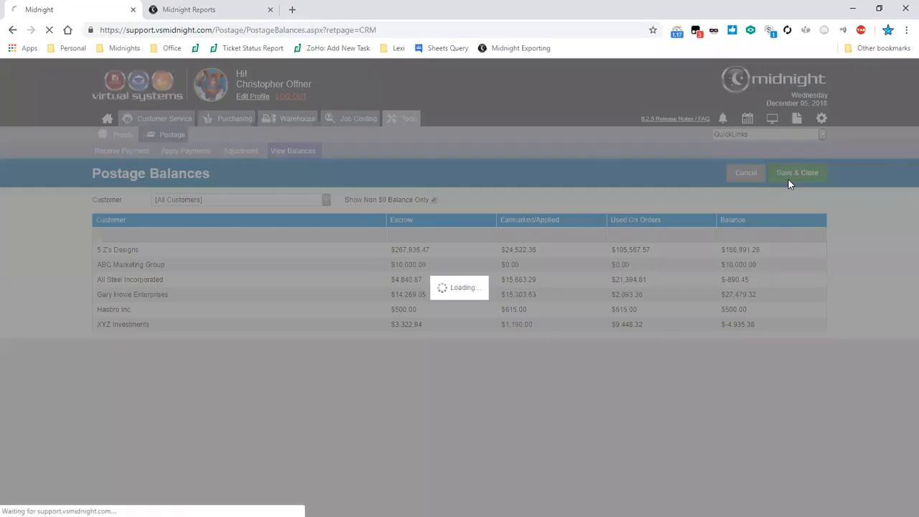
- Return to Midnight Reports to compare the Postage Balance Customer Summary, and open its No Zeroes version
click(180, 9)
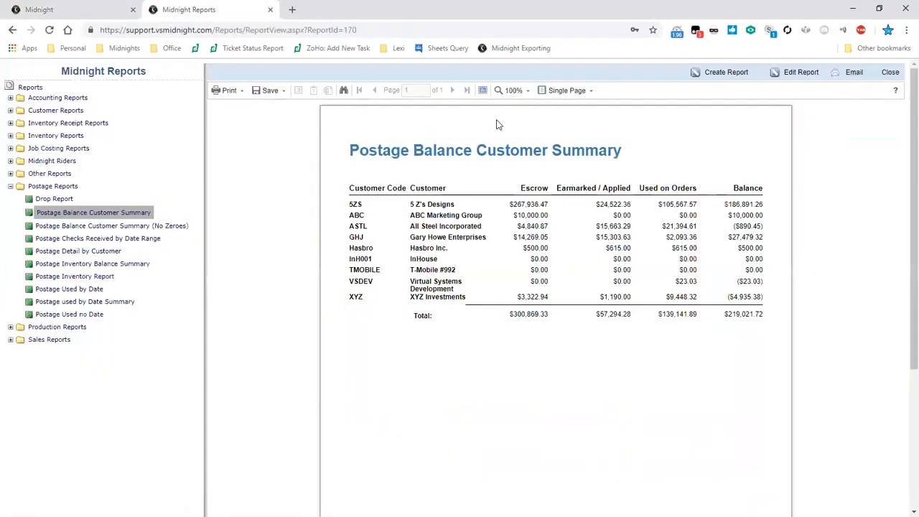
click(183, 225)
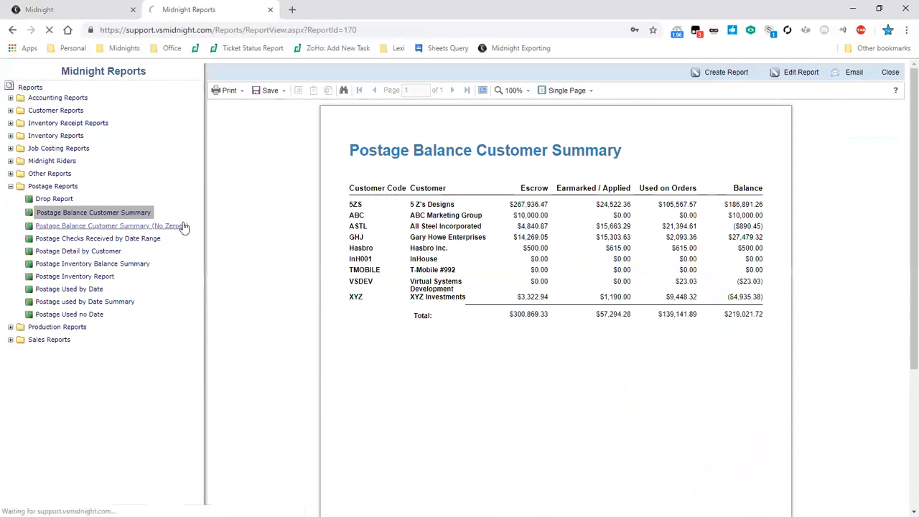